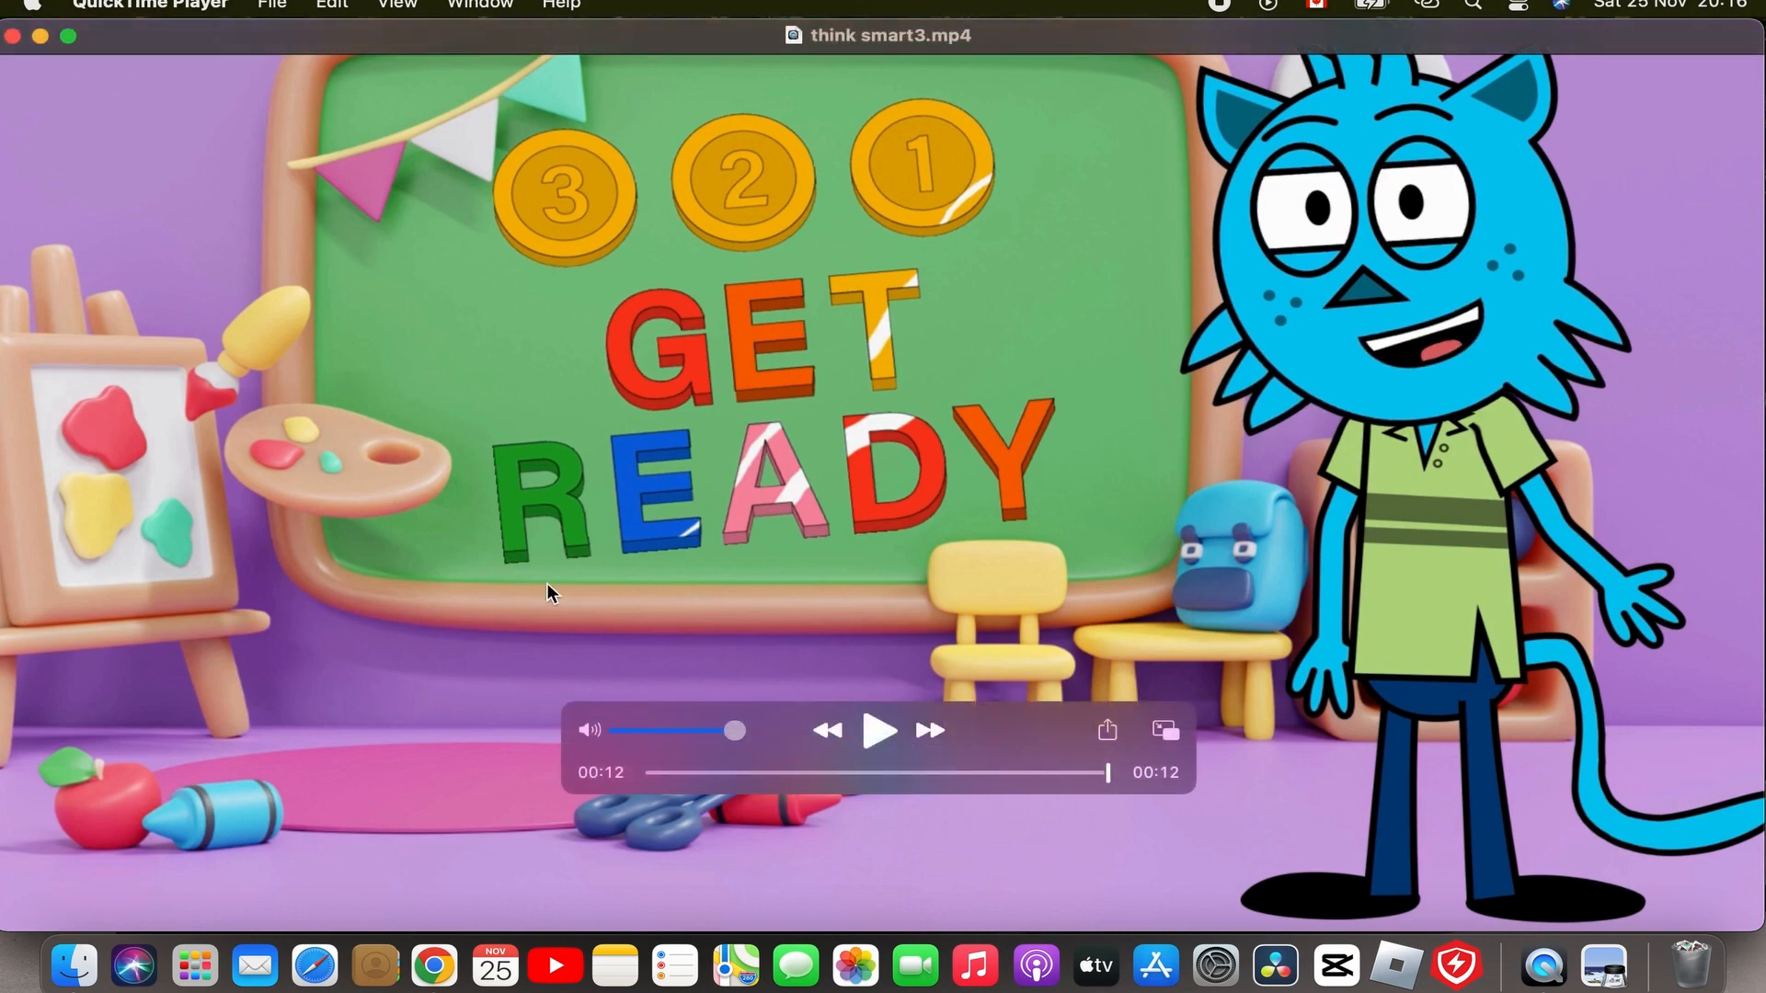
# Step: Switch to Chrome and look over the popular videos on the Smile and Learn - English YouTube channel
pyautogui.click(428, 913)
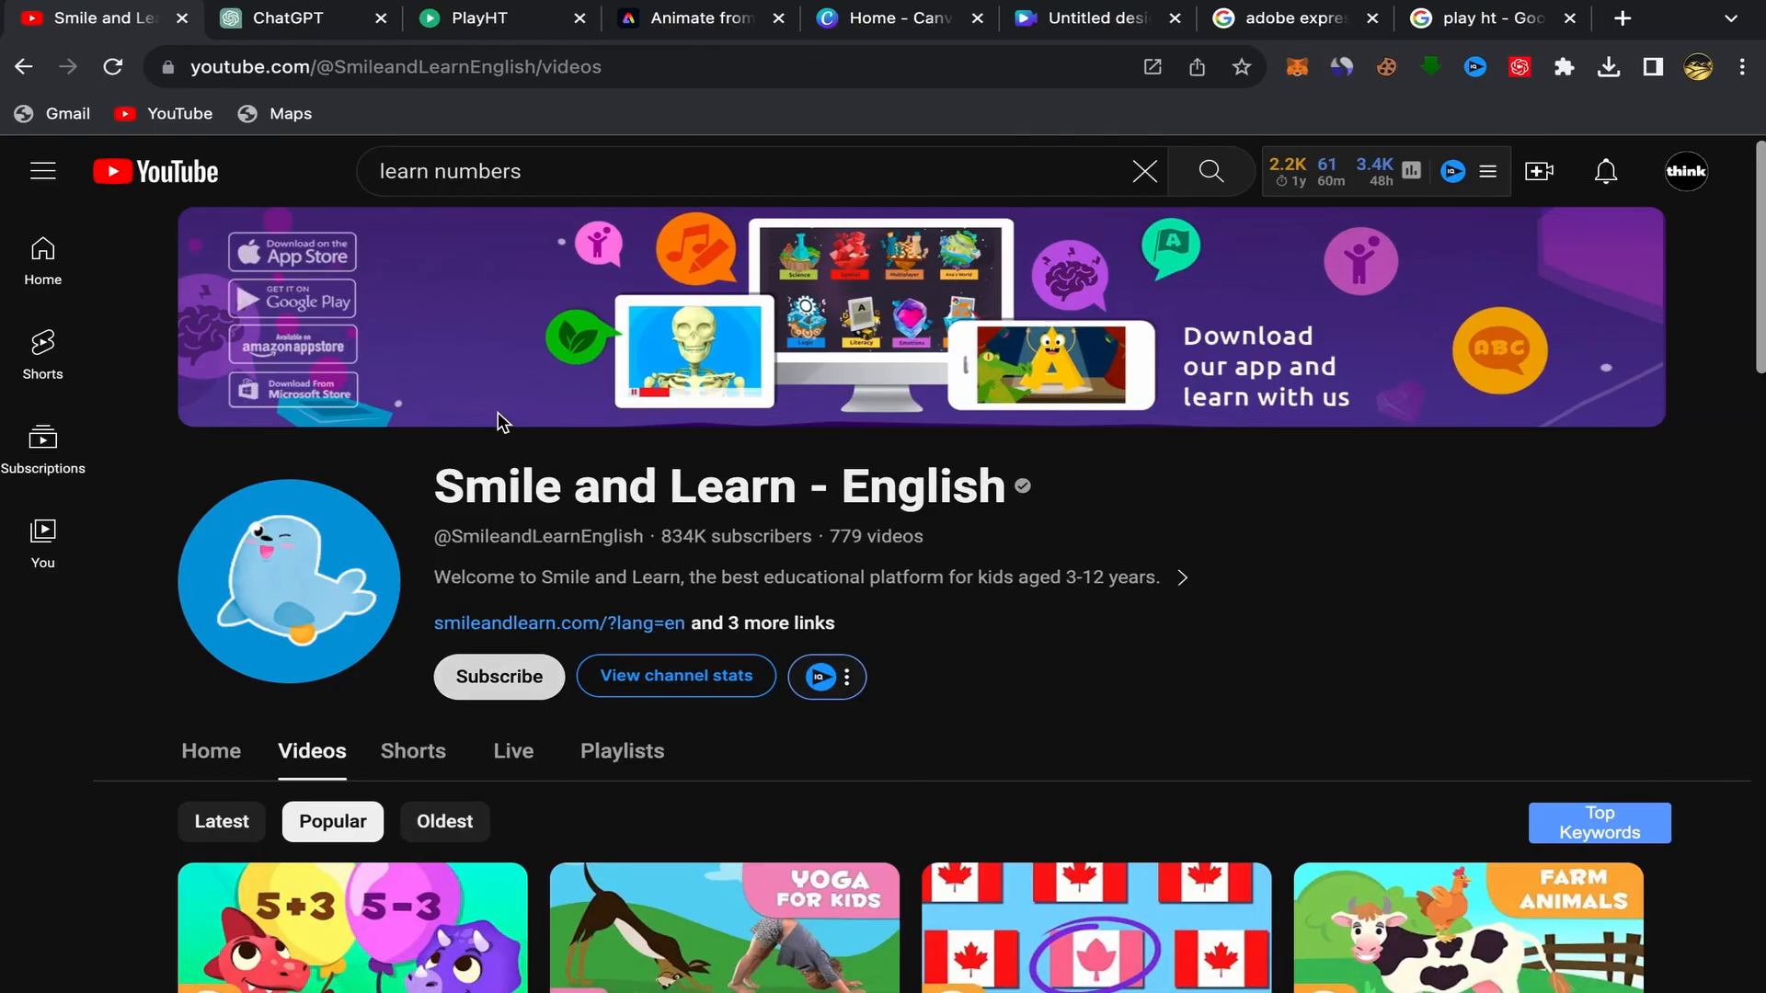
pyautogui.scroll(-3, 938, 591)
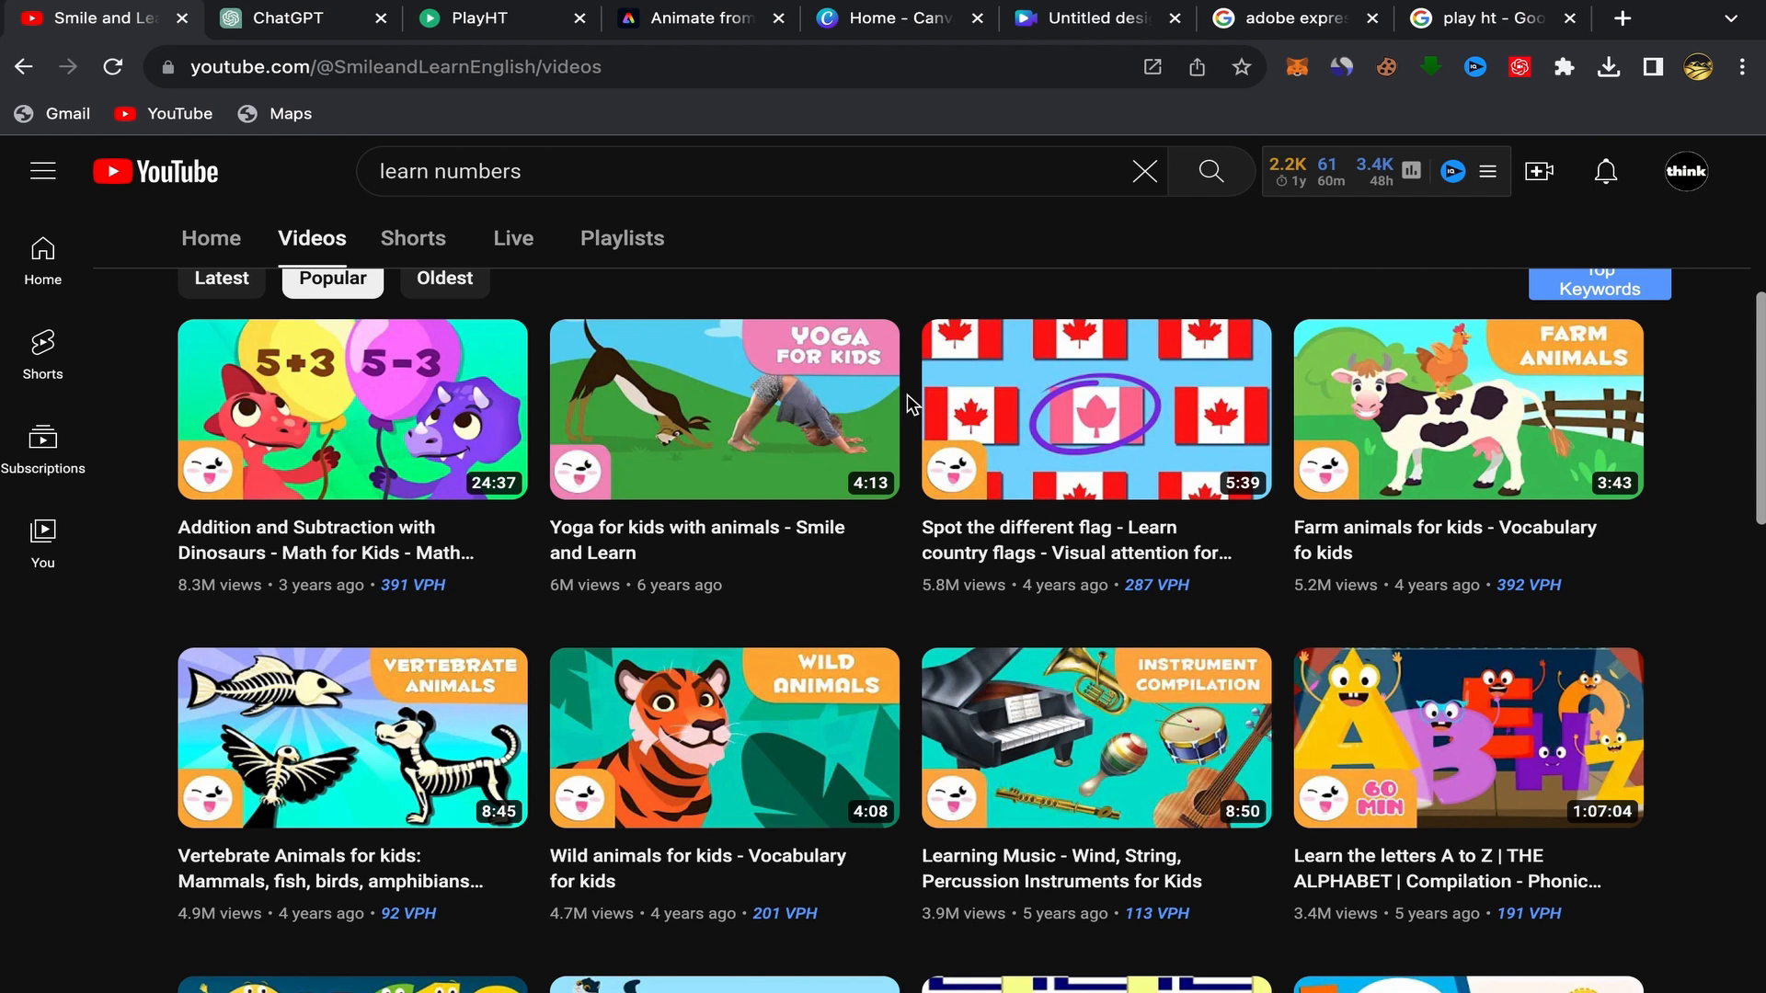
pyautogui.scroll(5, 907, 394)
pyautogui.scroll(-5, 902, 460)
pyautogui.scroll(-1, 897, 743)
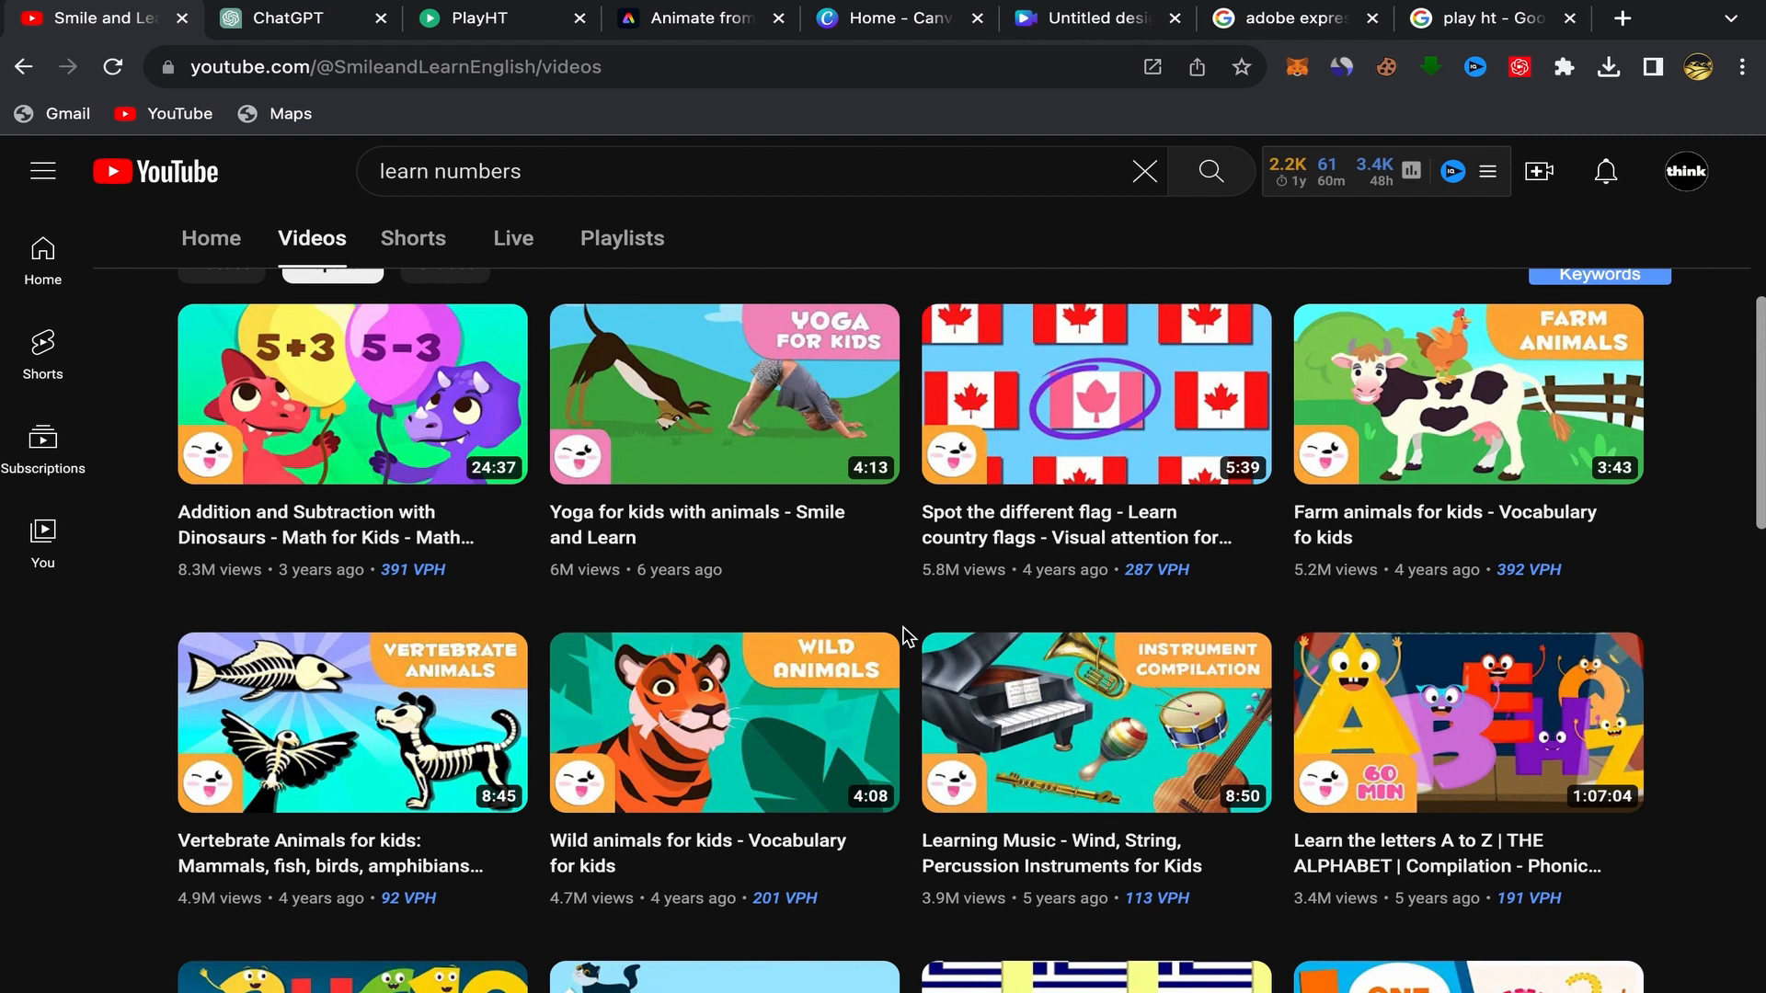
pyautogui.scroll(5, 903, 634)
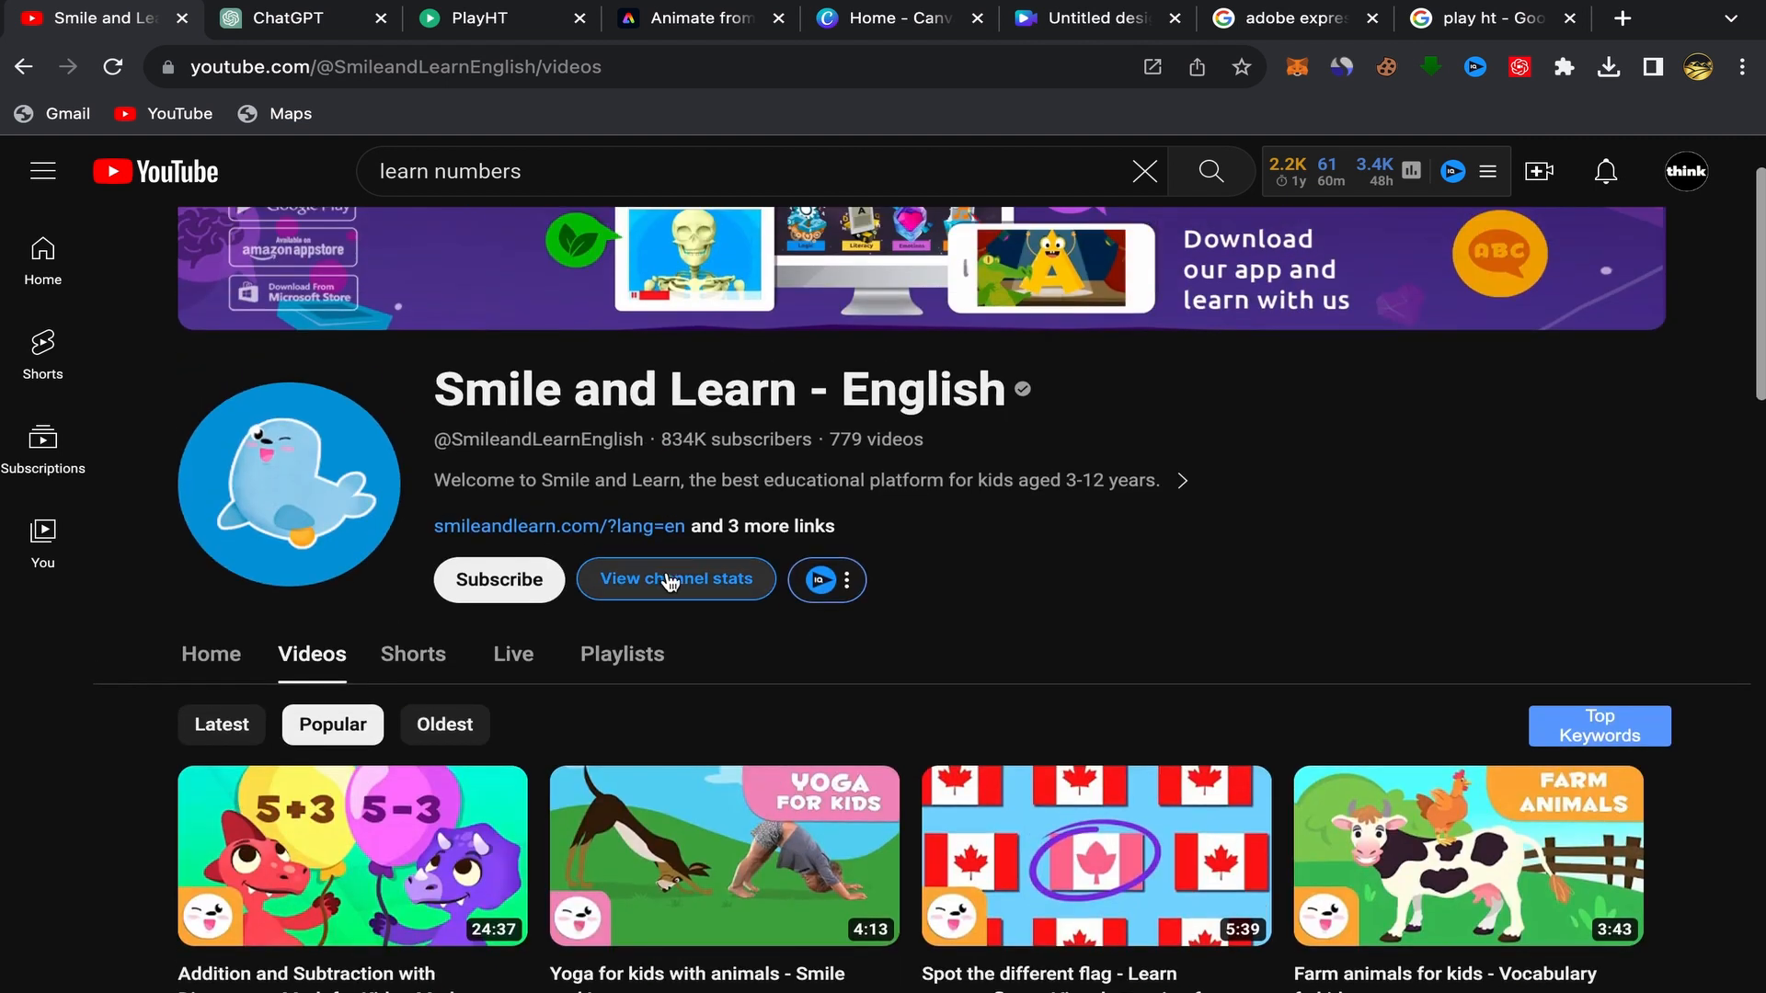
# Step: View the channel's statistics and the available date ranges, and close the statistics
pyautogui.click(659, 590)
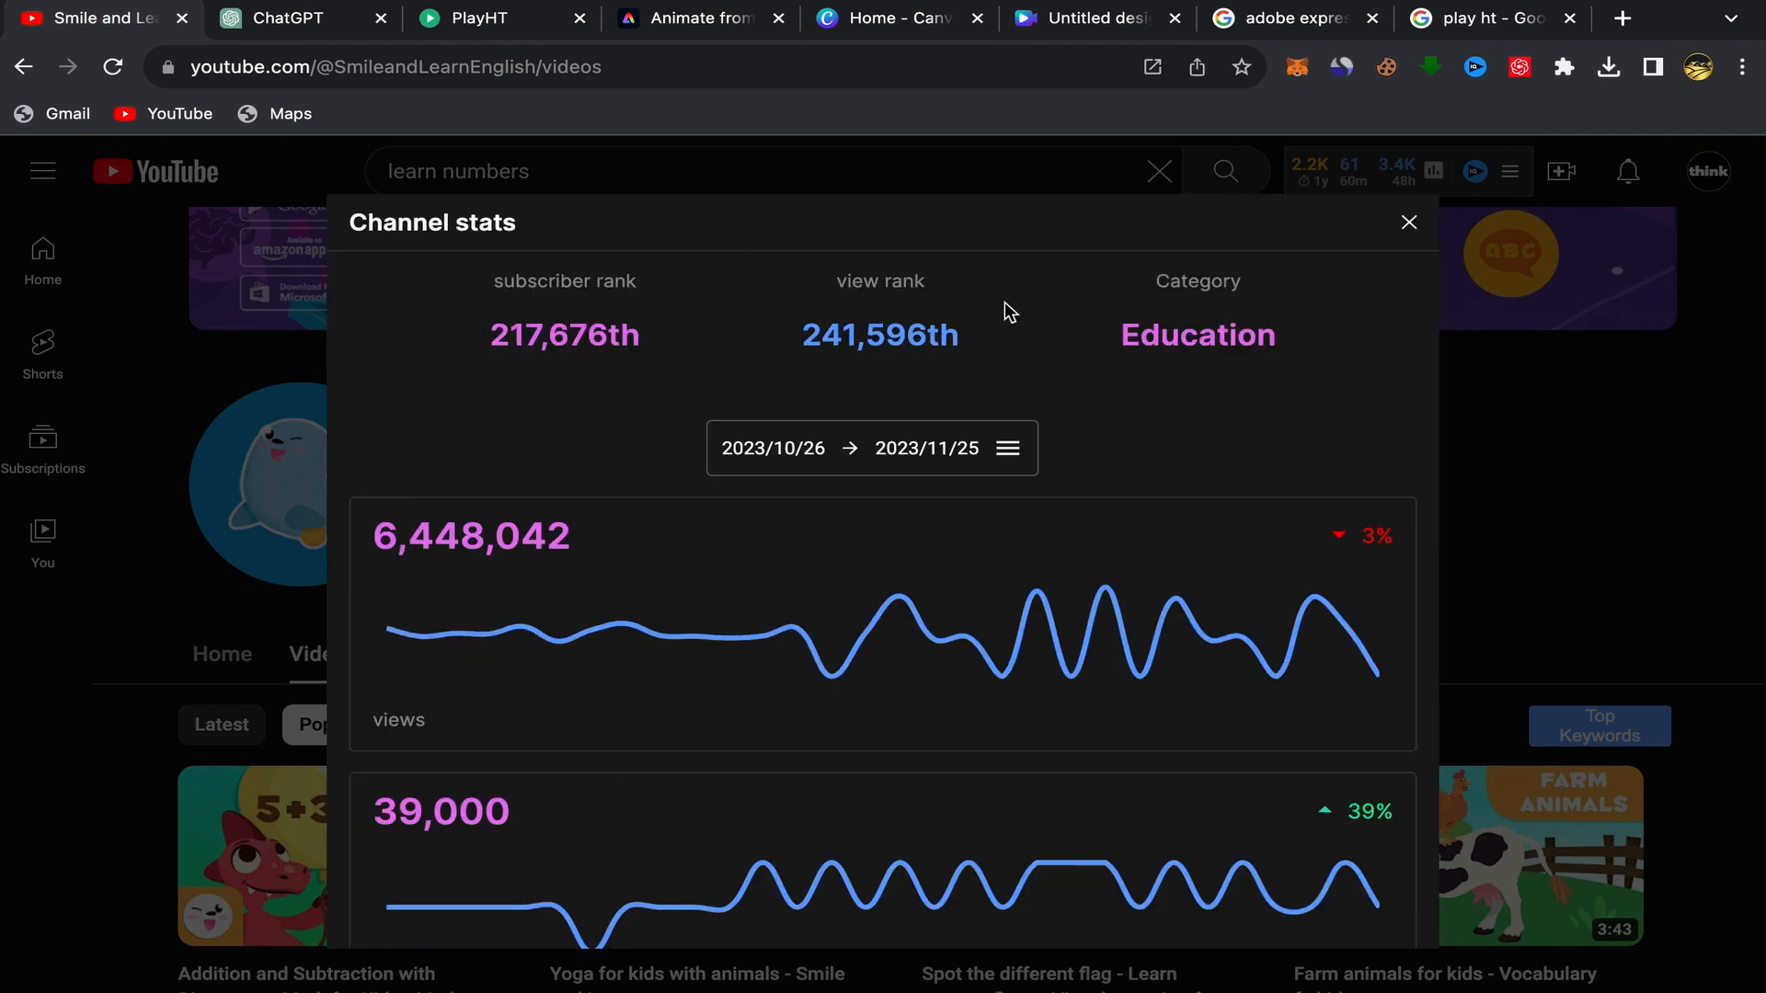
pyautogui.click(1009, 450)
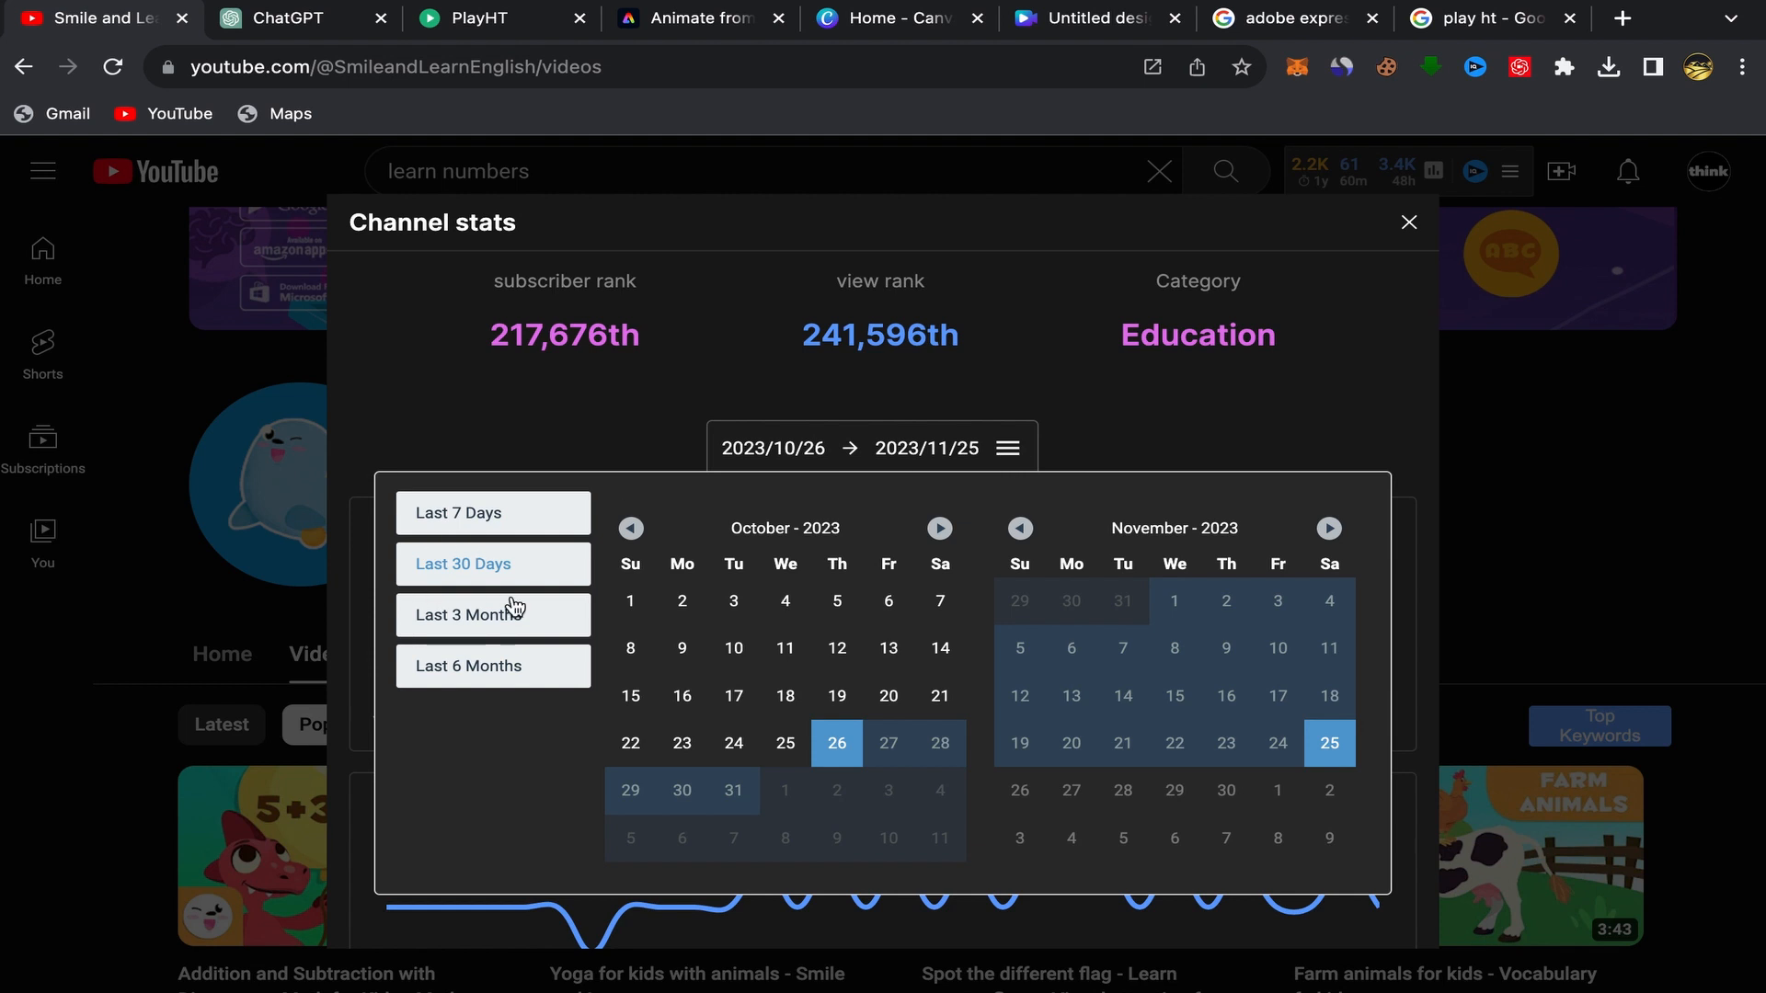
pyautogui.click(615, 411)
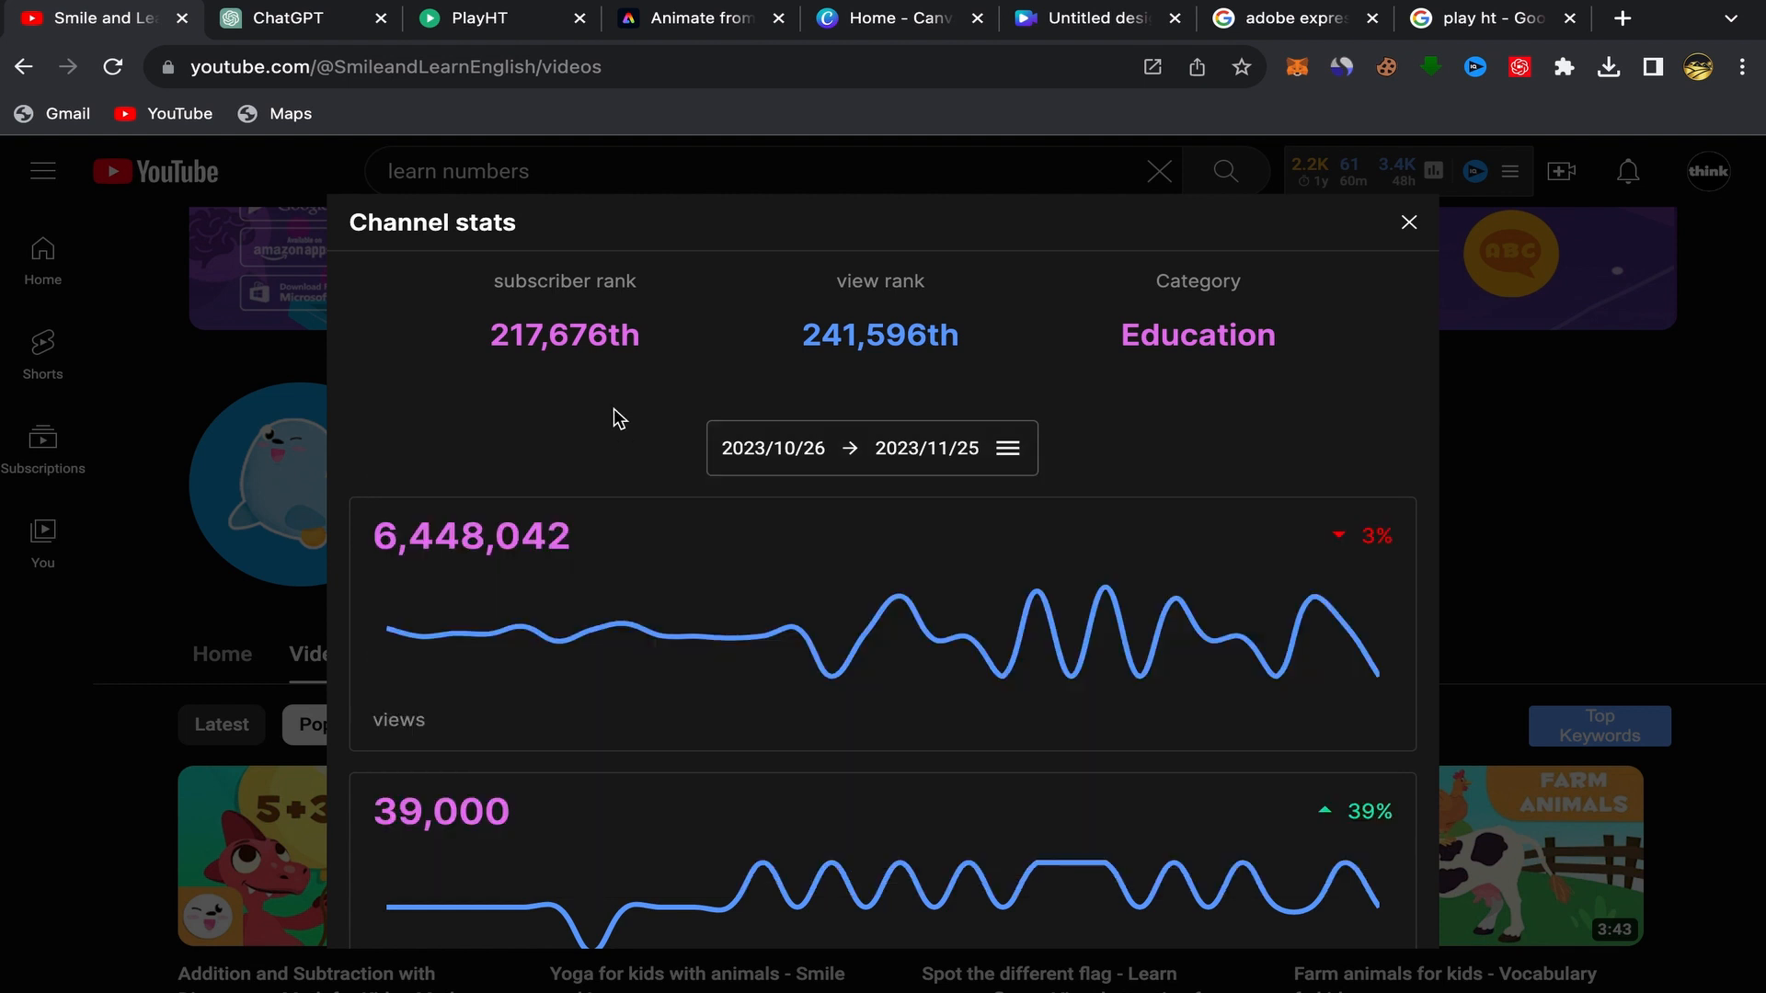
pyautogui.click(1410, 224)
# Step: Examine the channel's popular videos for topics and view counts, especially the Numbers from 1 to 10 video
pyautogui.scroll(-5, 993, 585)
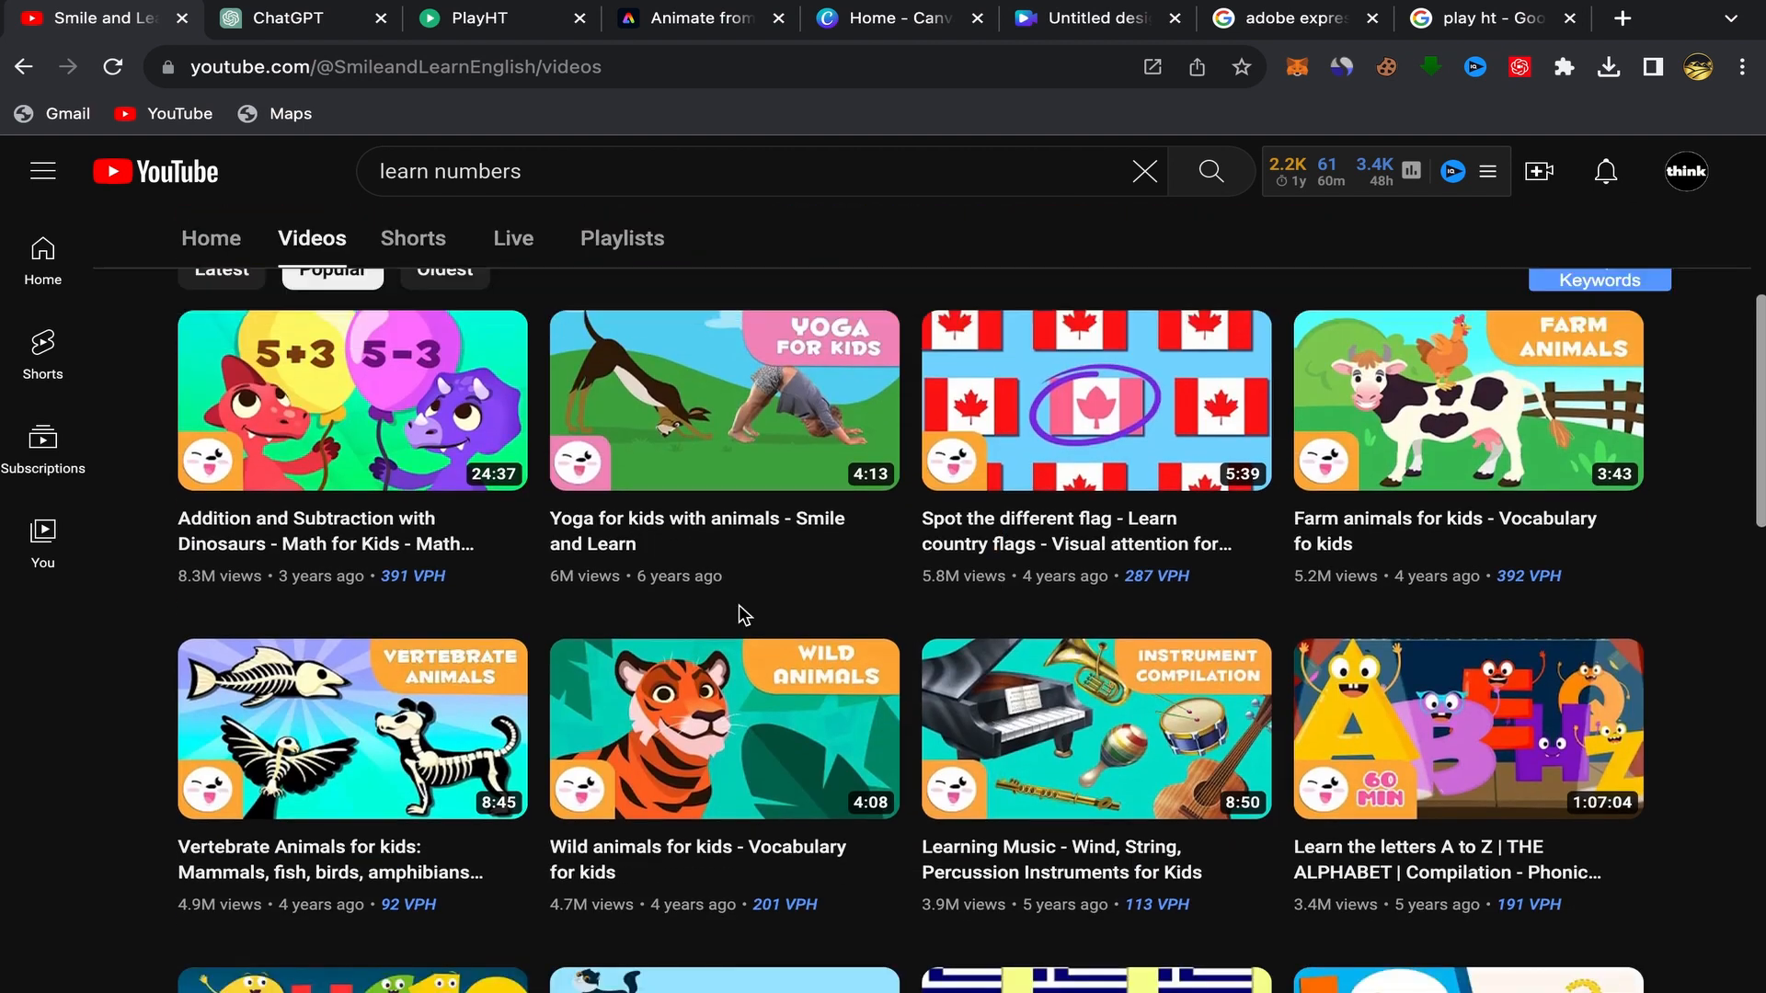
pyautogui.scroll(-4, 888, 591)
pyautogui.scroll(4, 889, 590)
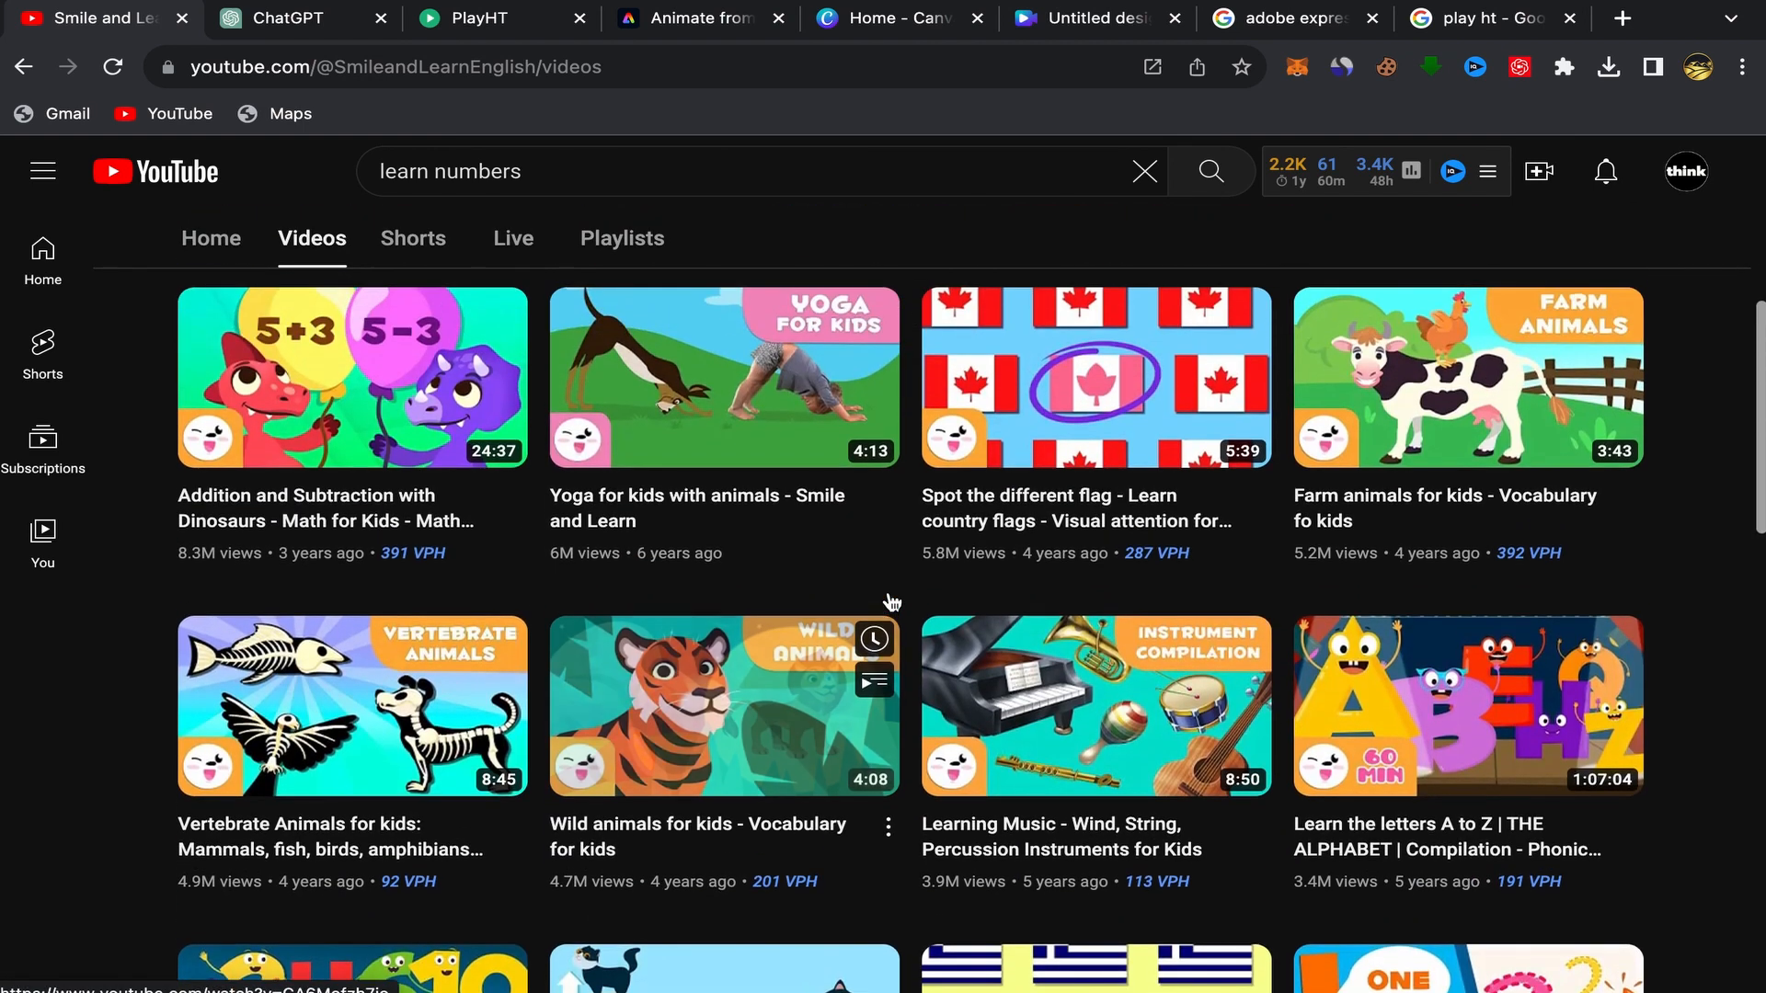
pyautogui.scroll(-6, 889, 591)
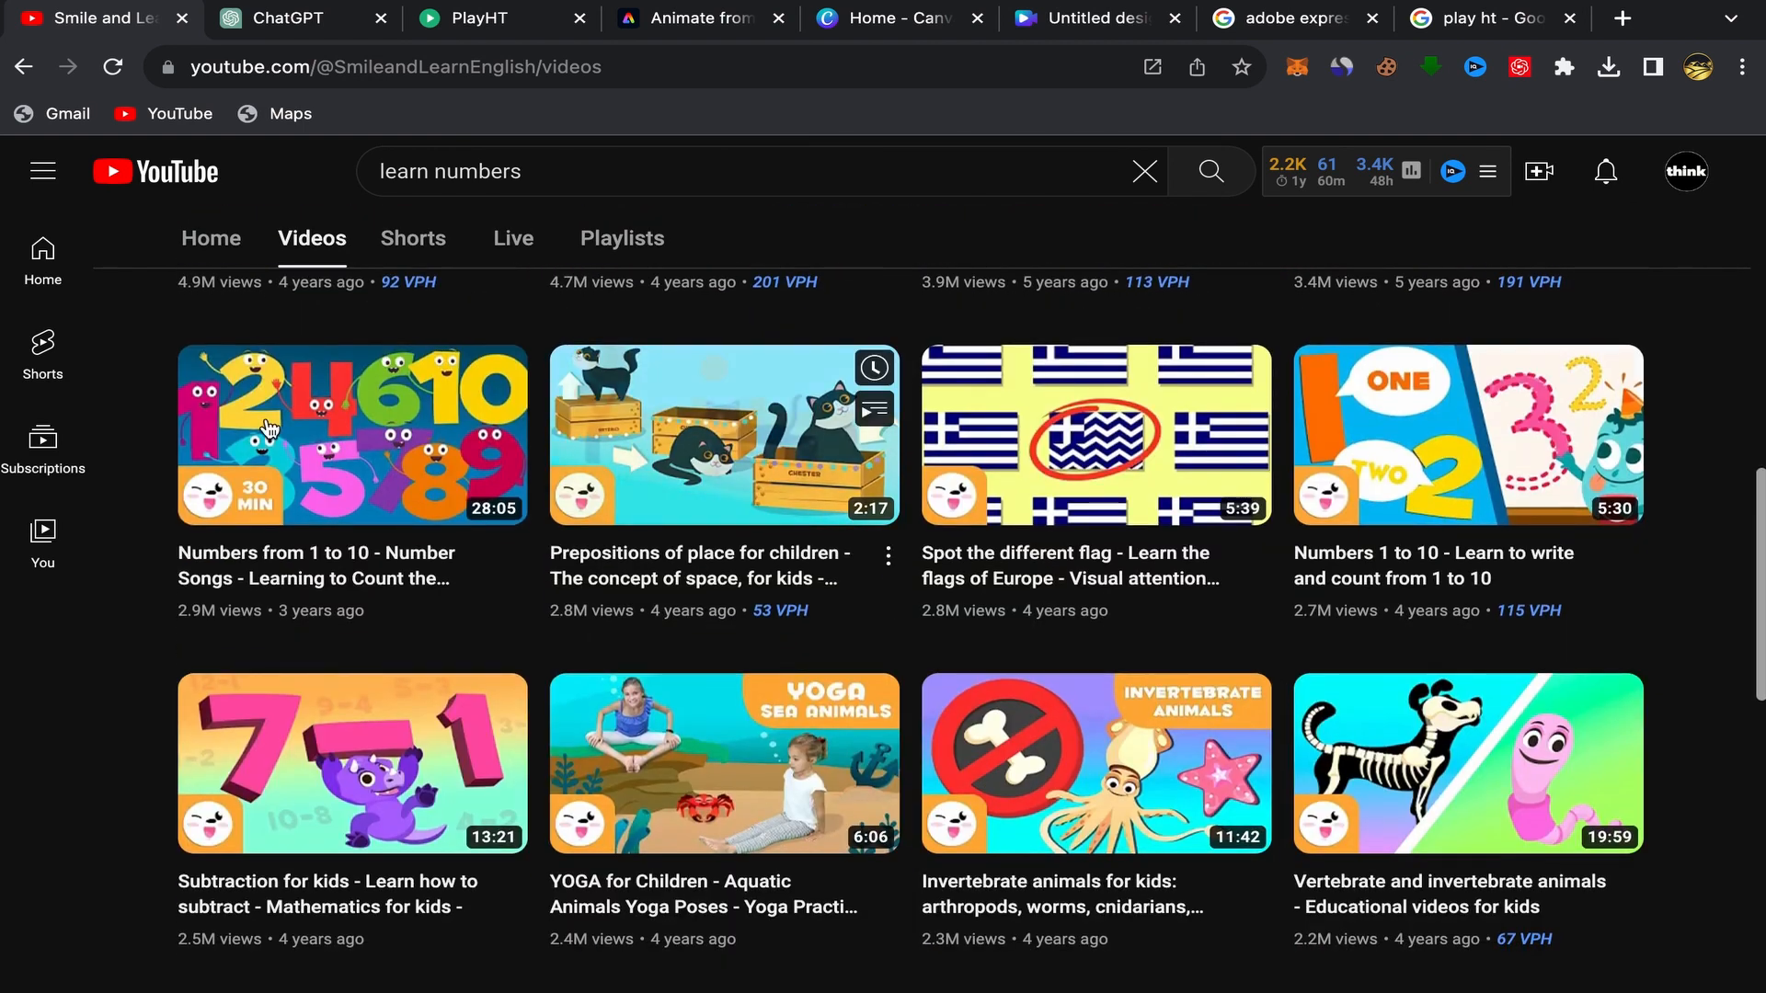
pyautogui.moveTo(242, 518)
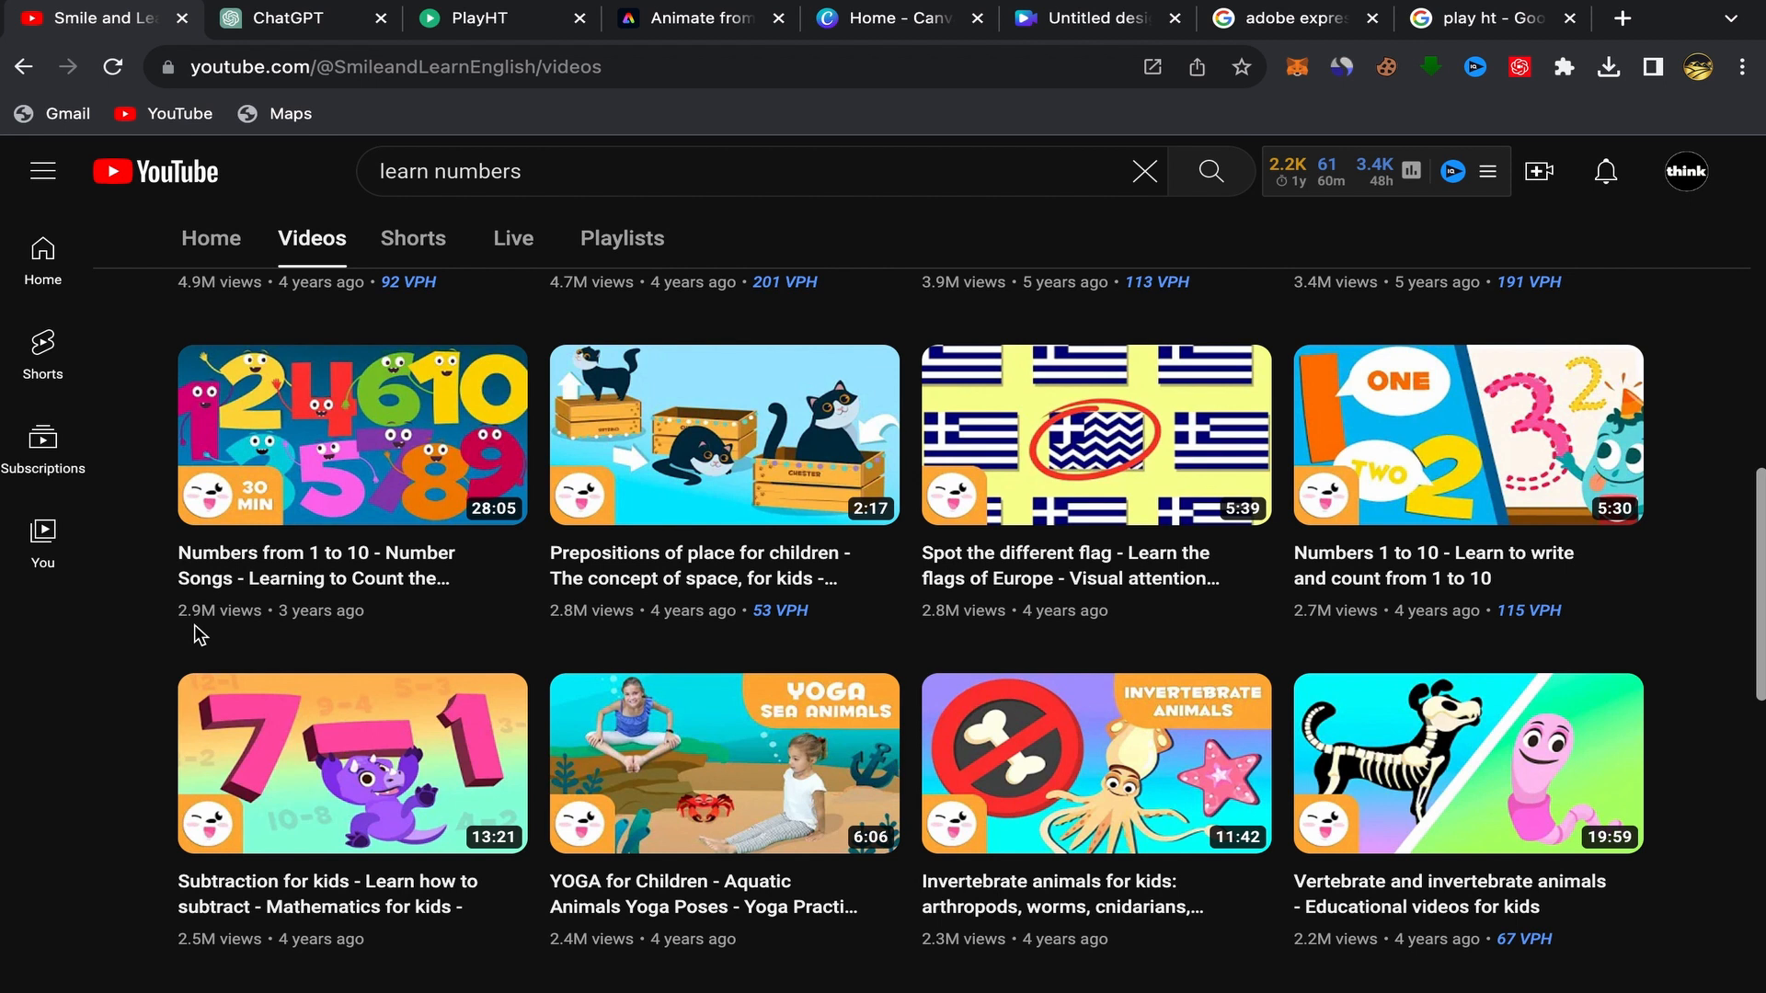
pyautogui.moveTo(501, 588)
pyautogui.scroll(1, 506, 596)
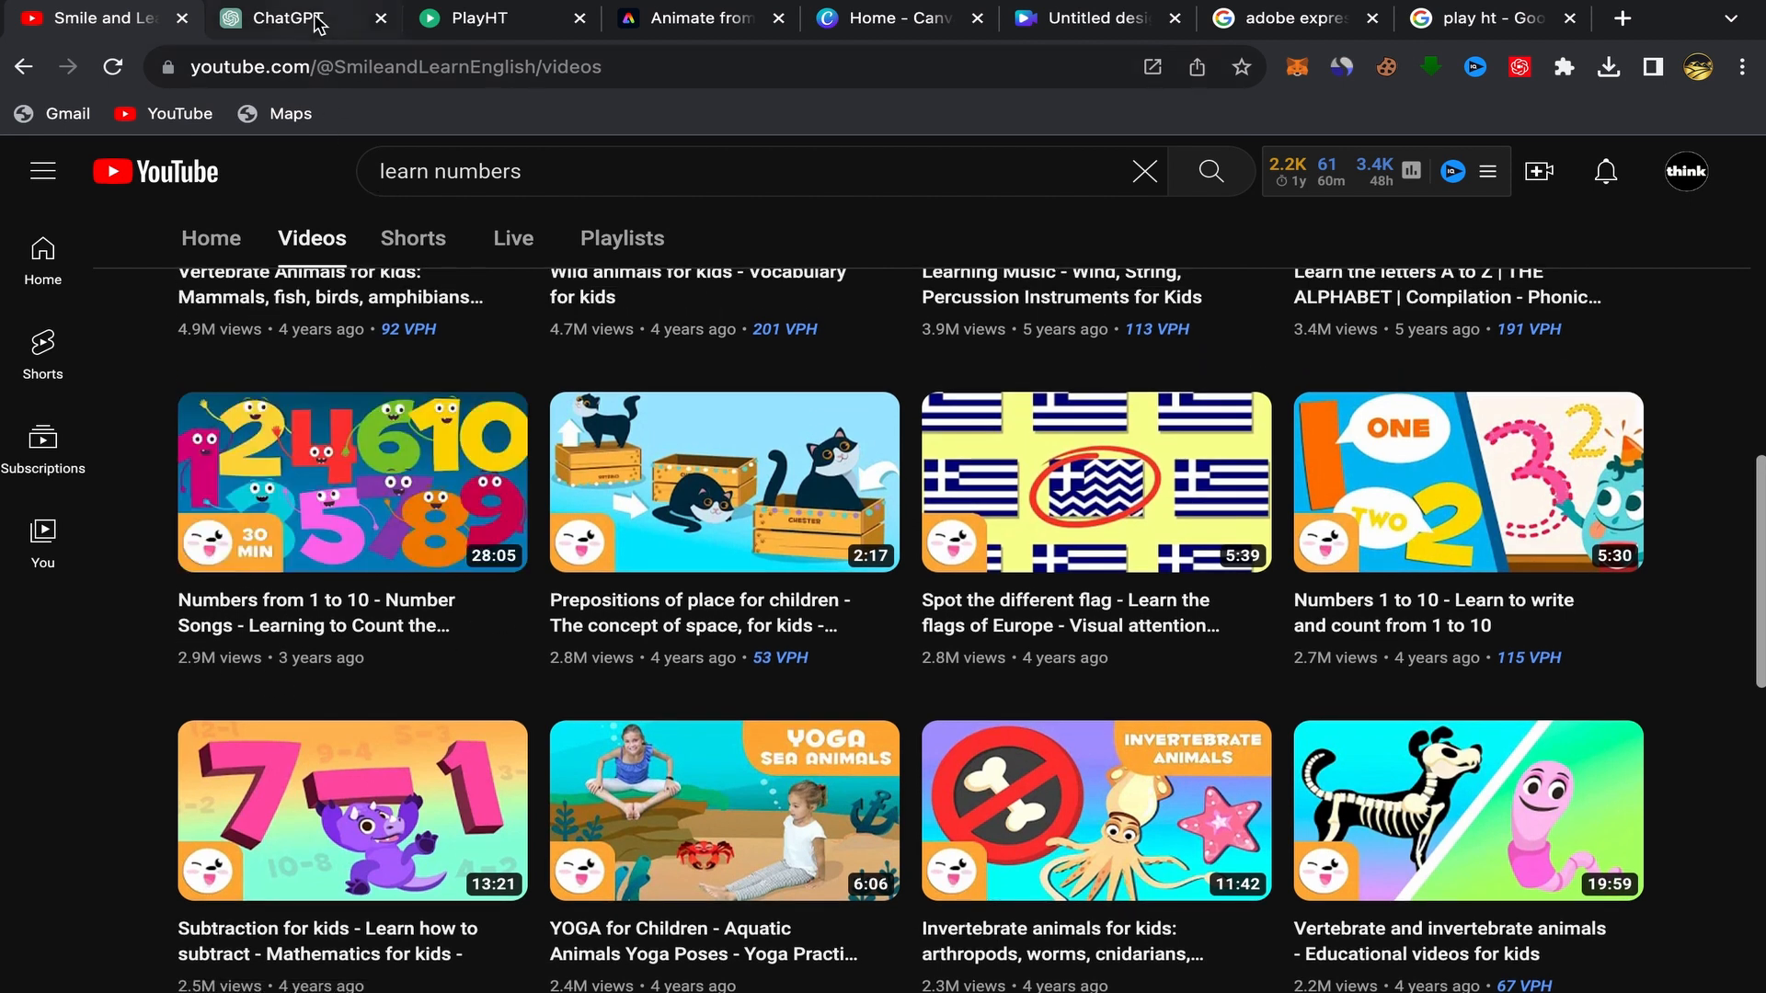
# Step: In ChatGPT, submit the prompt "imagine yourself as a teacher teaching kids at school to count up to 5 make it easy and funny"
pyautogui.click(285, 17)
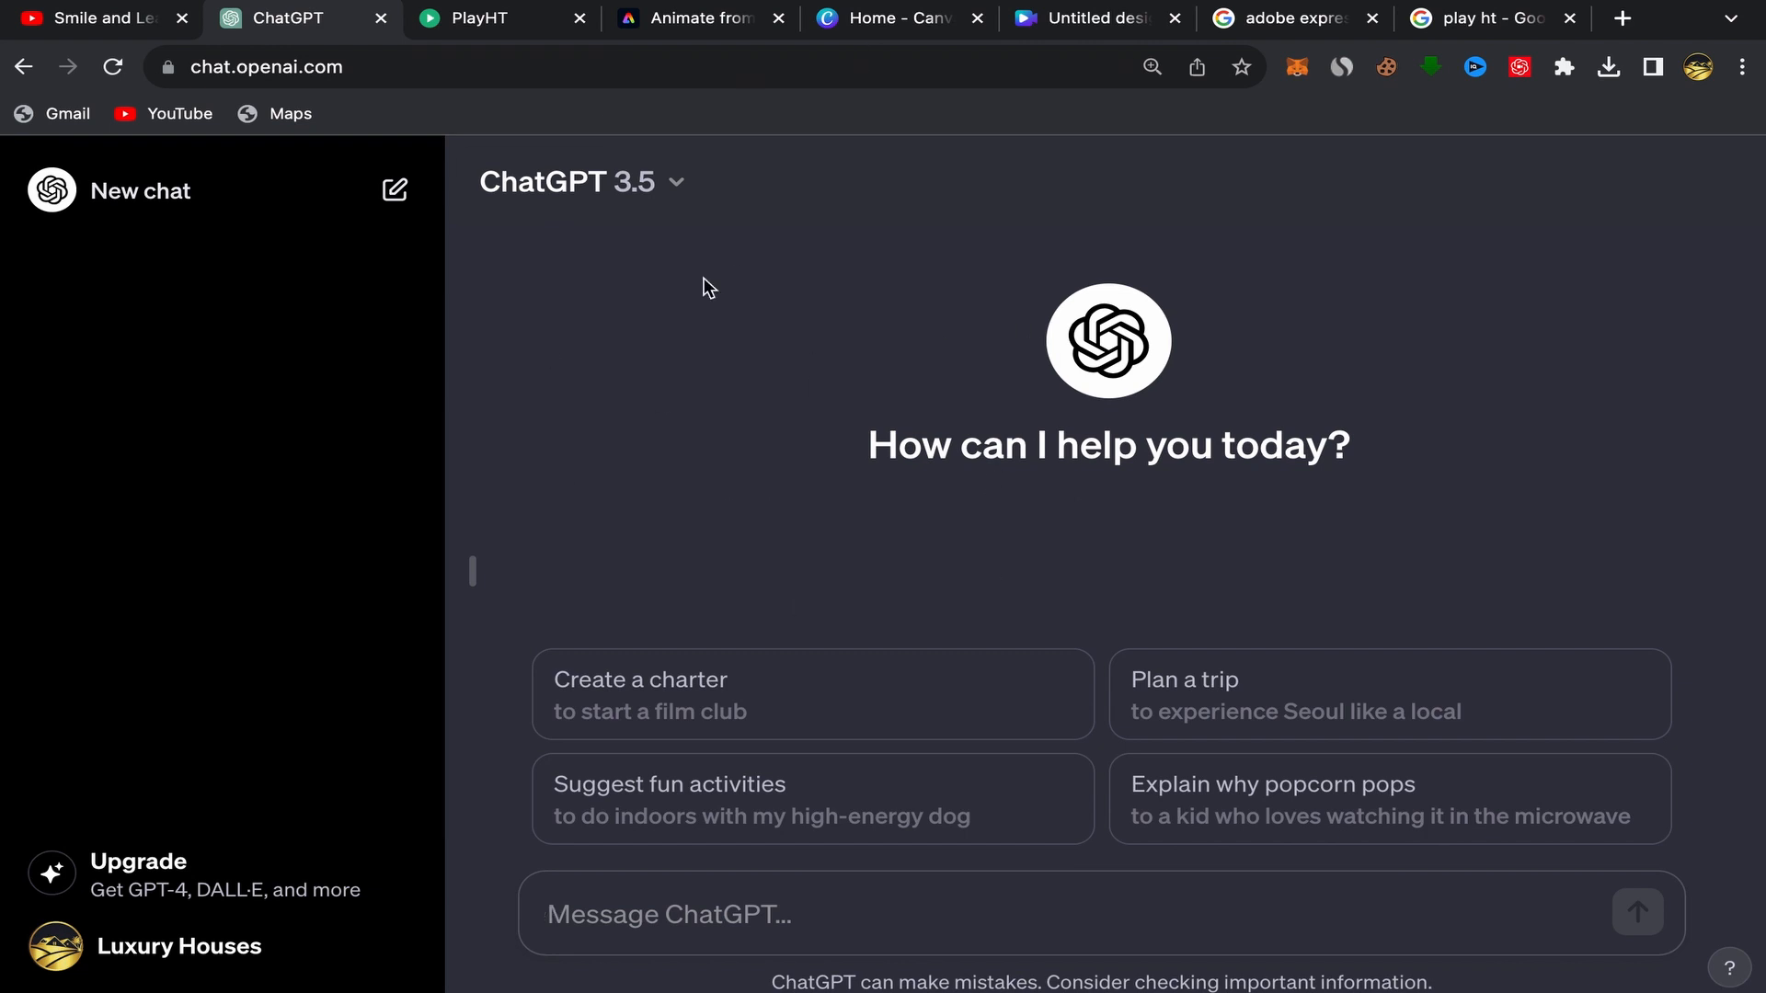
pyautogui.rightClick(574, 913)
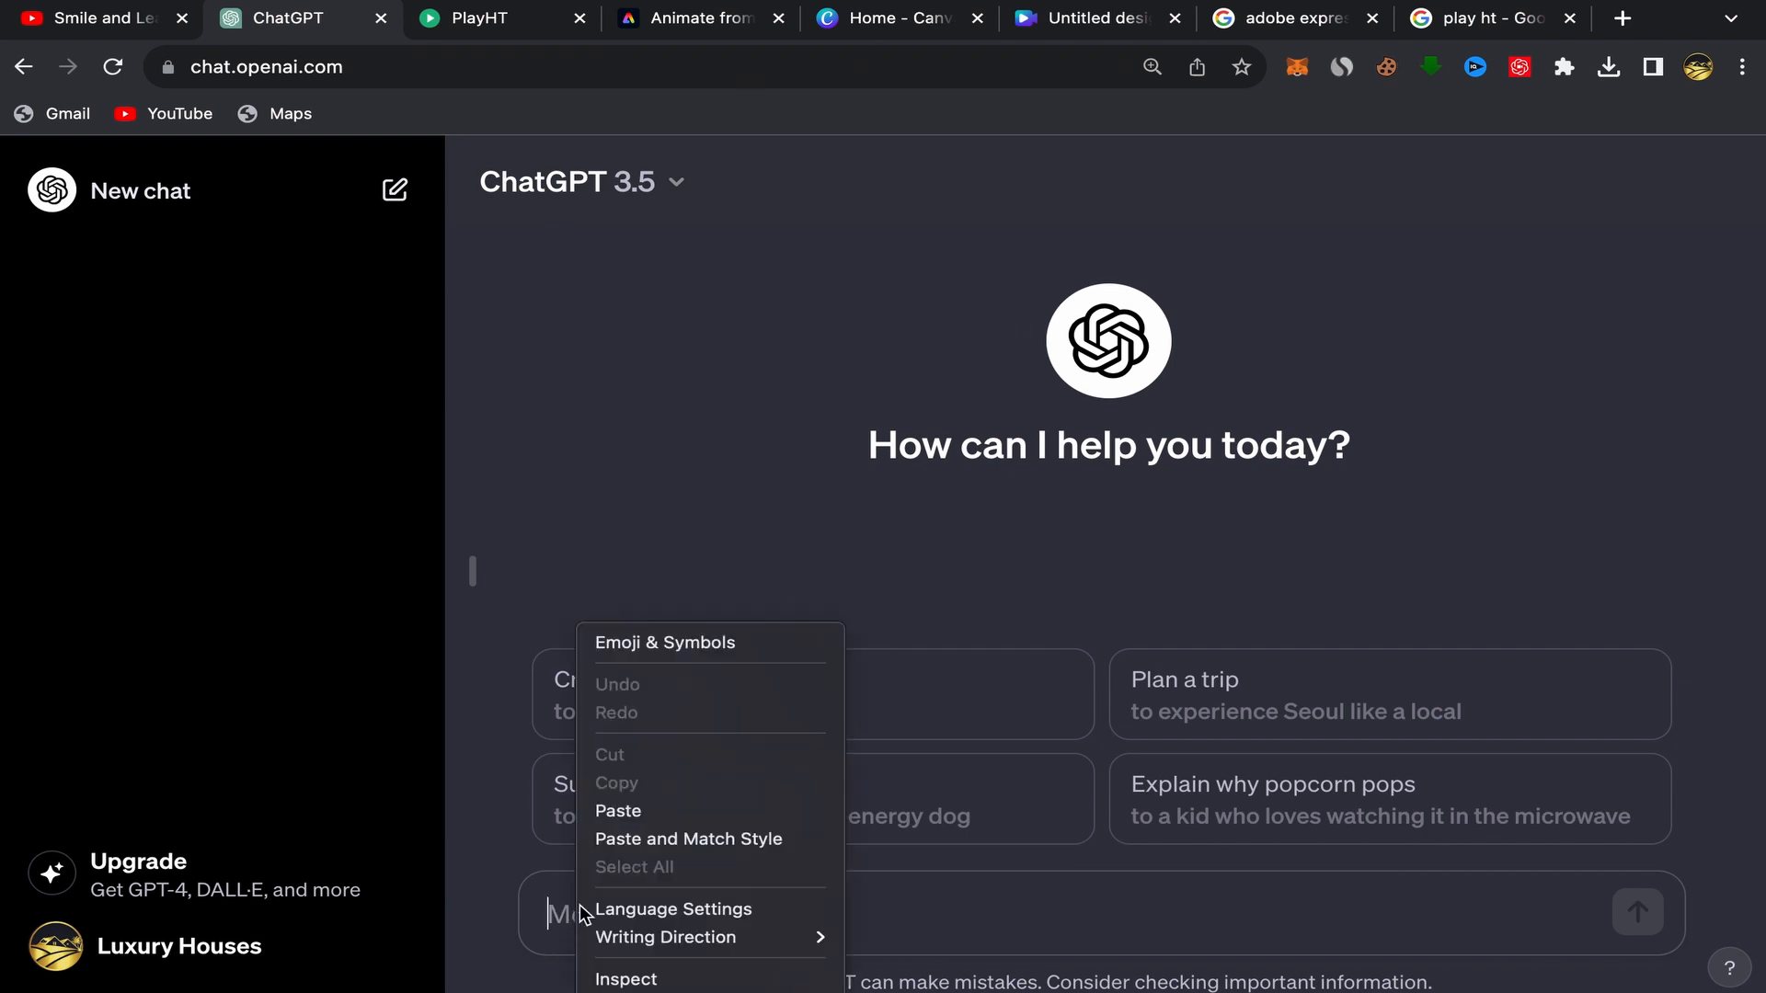
pyautogui.click(625, 810)
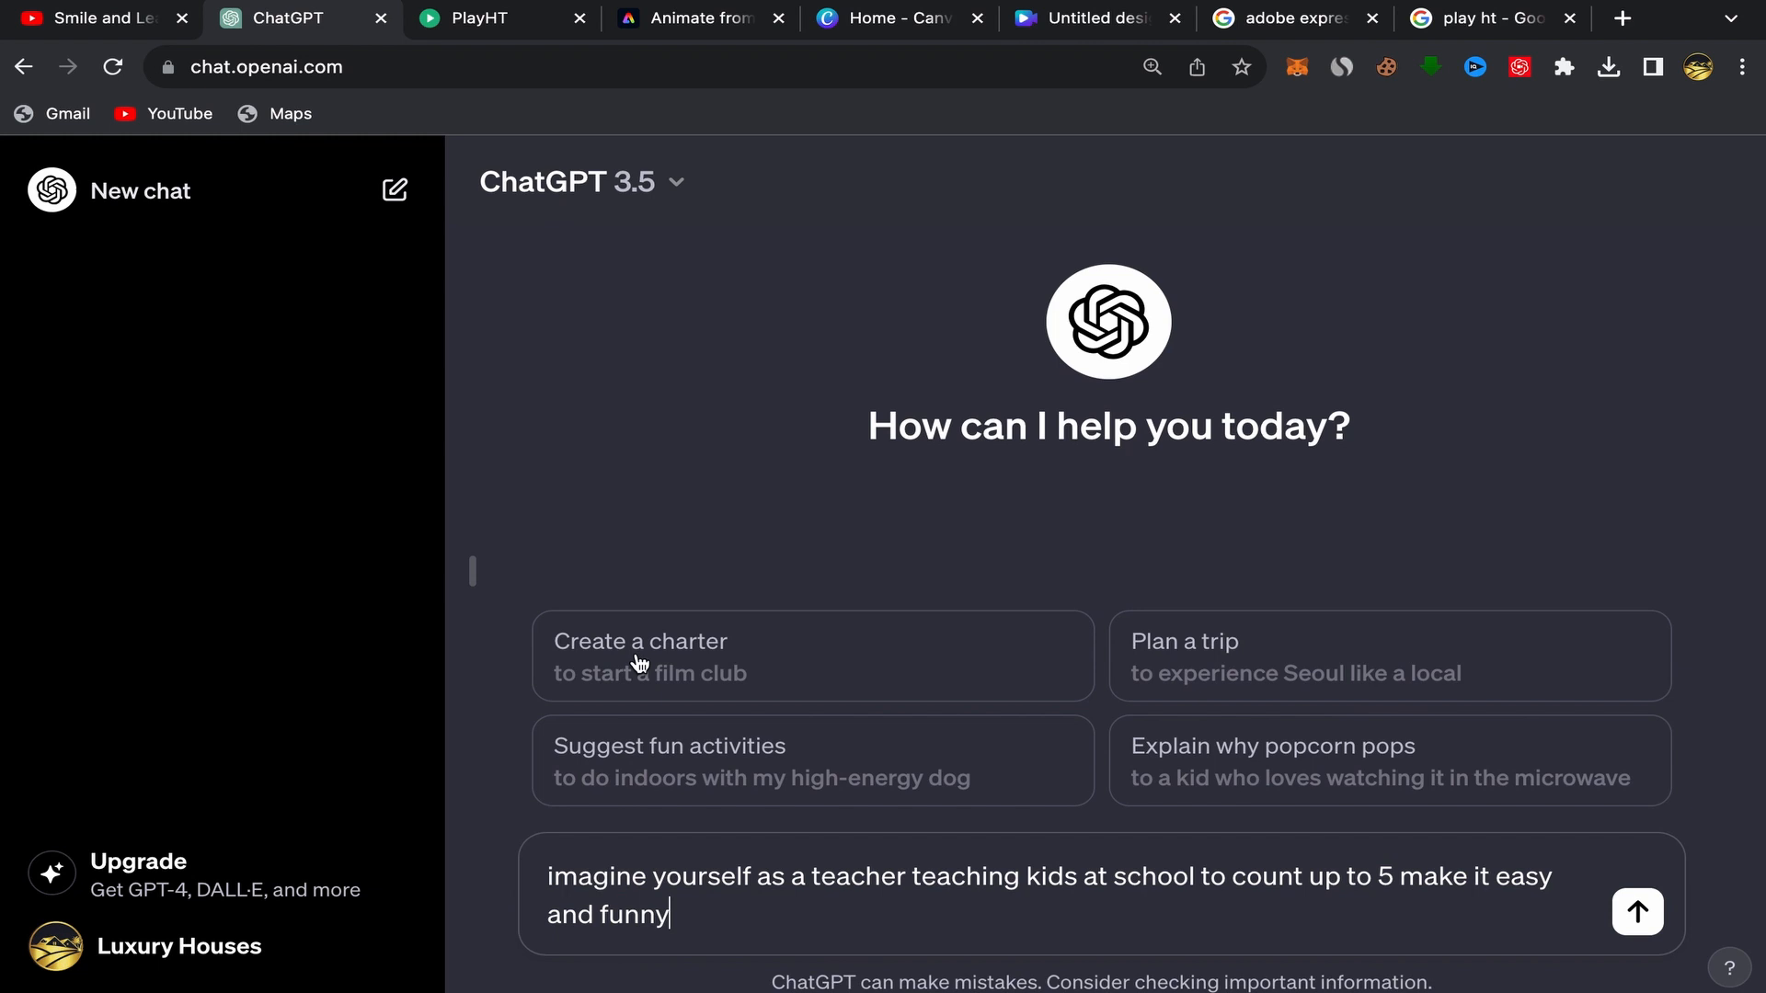
pyautogui.click(675, 195)
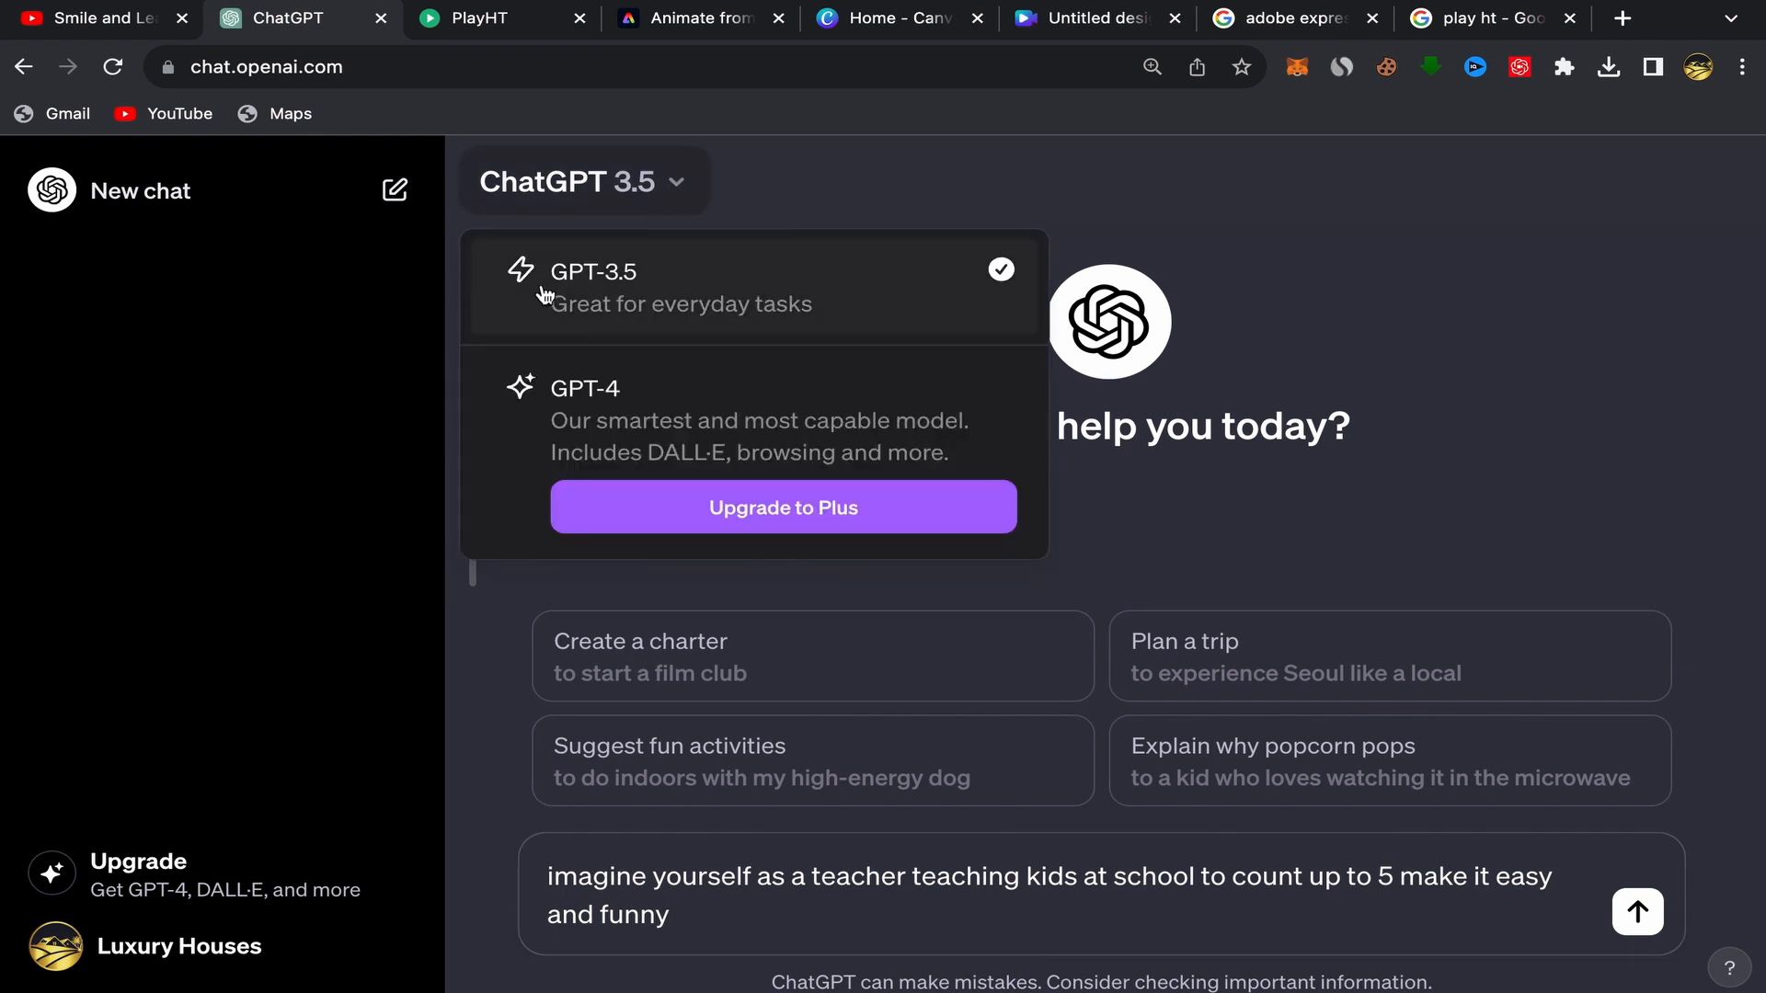
pyautogui.click(846, 156)
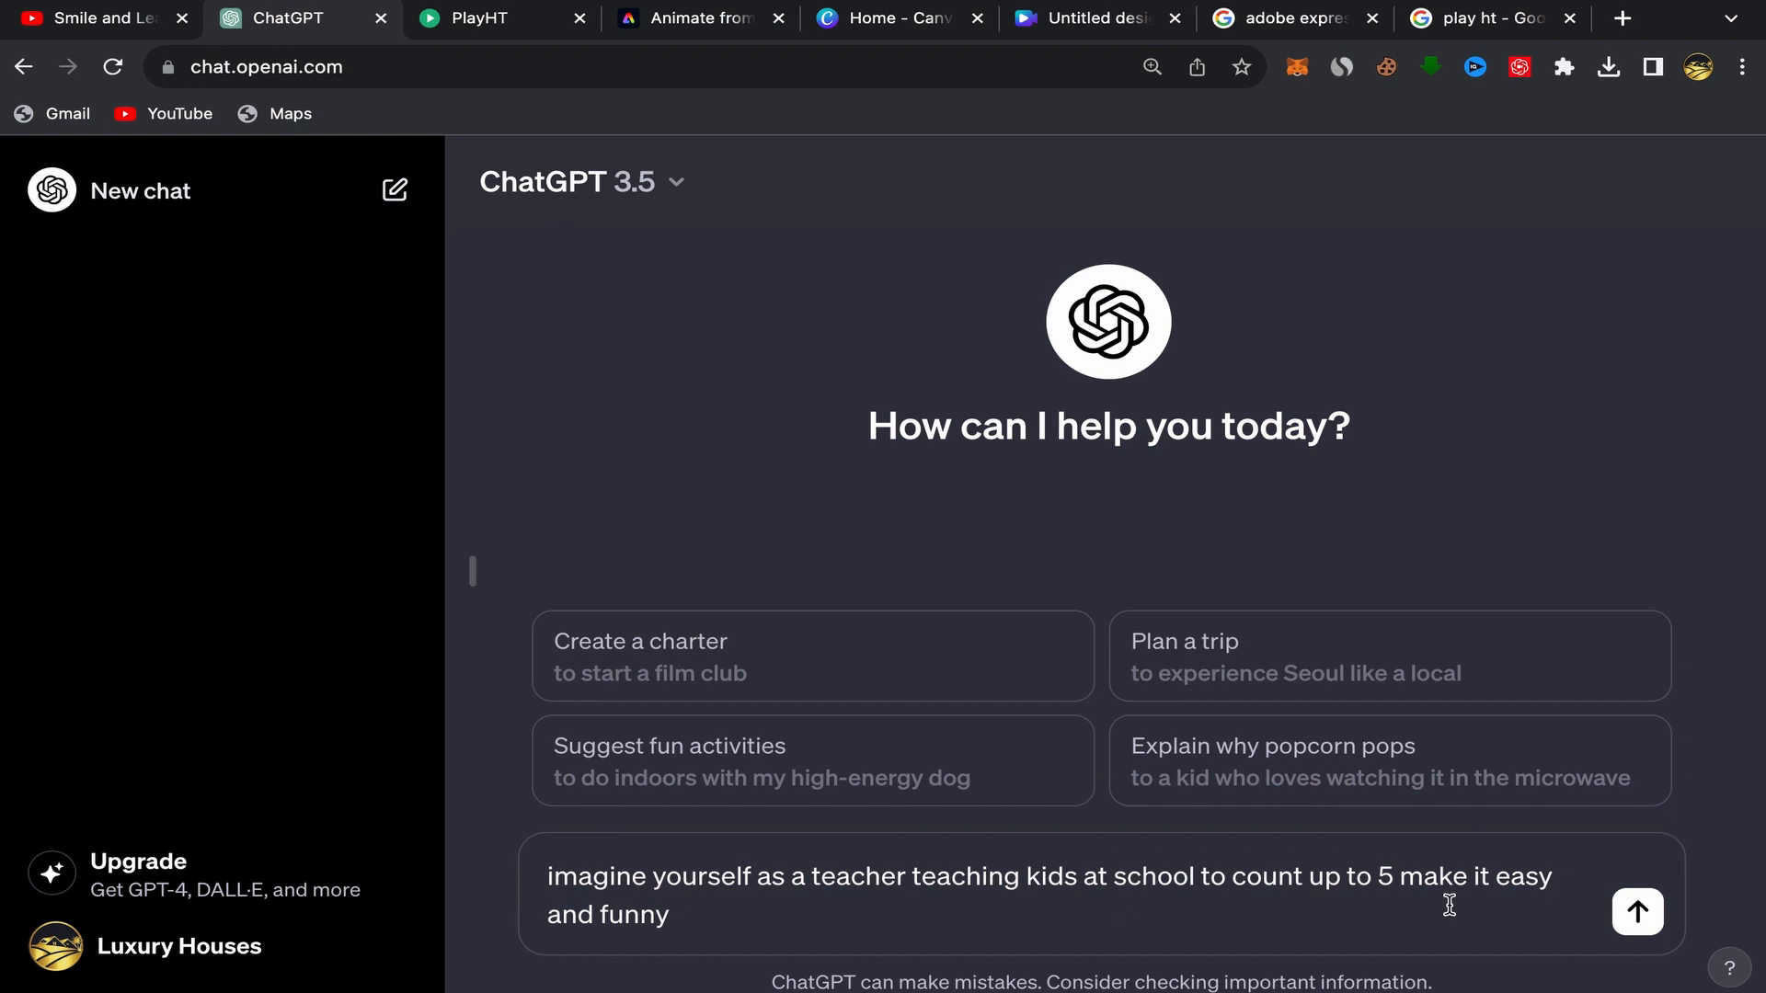
pyautogui.click(1637, 911)
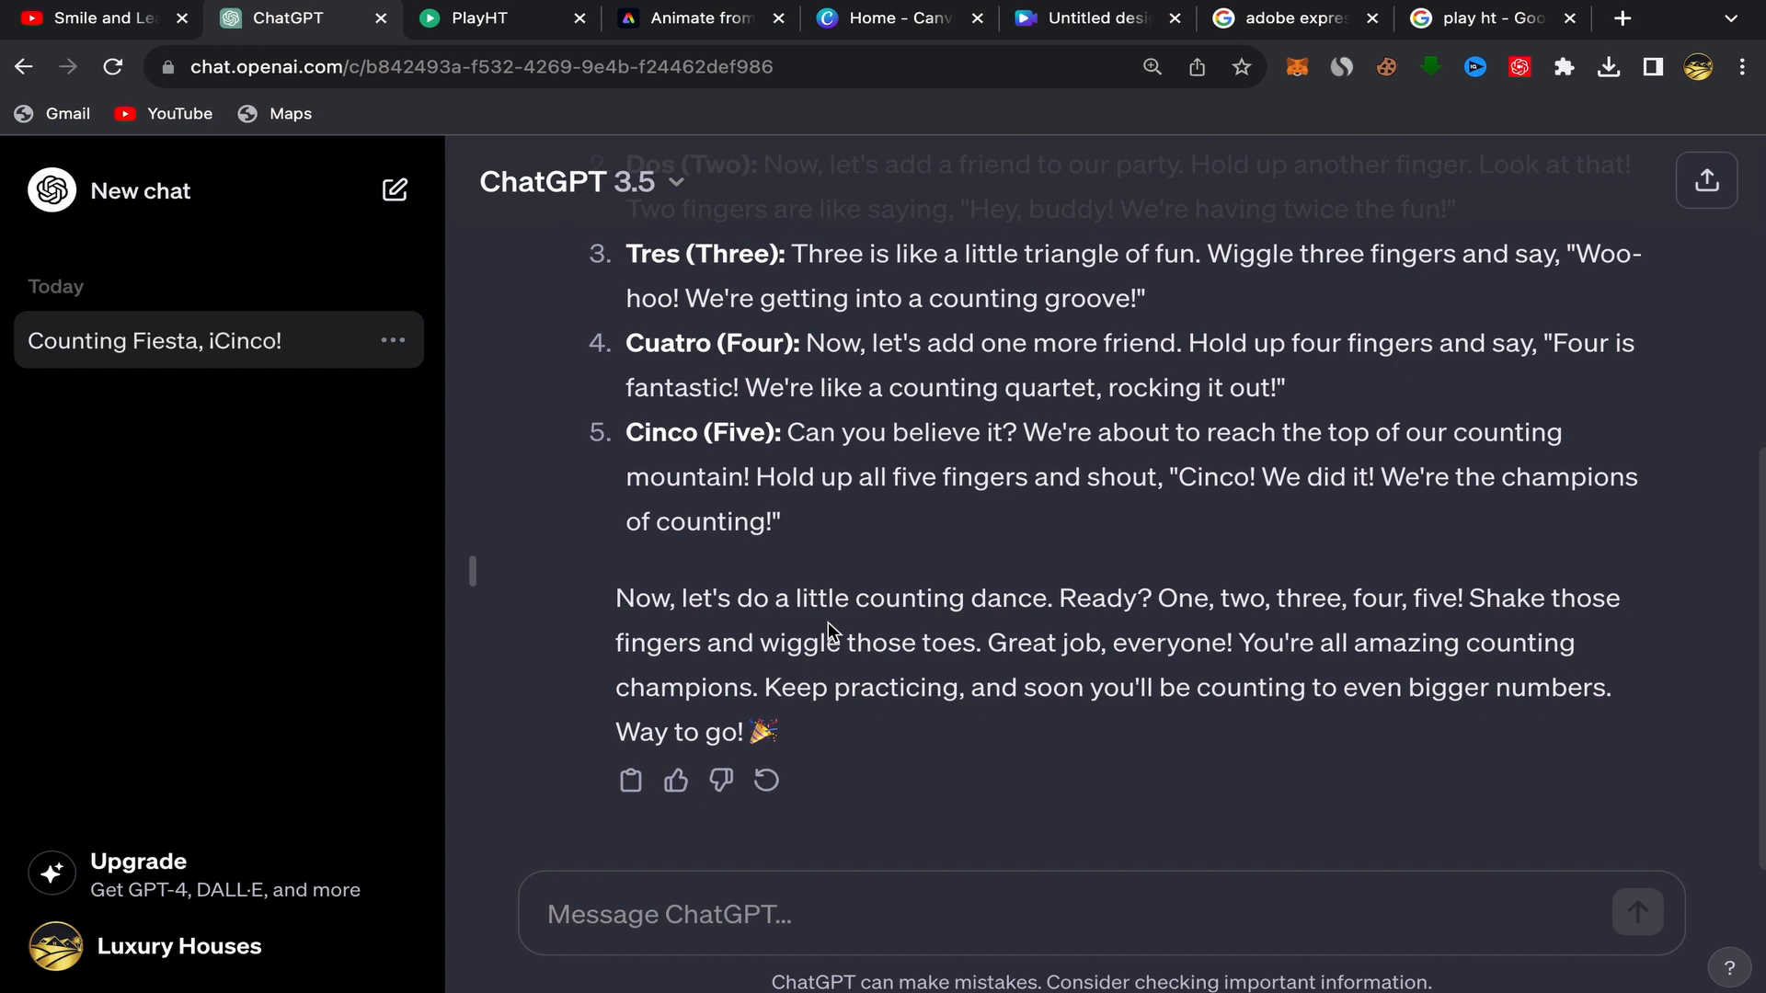
# Step: Read through the counting script in the reply and copy its passages for One and Two
pyautogui.scroll(5, 898, 460)
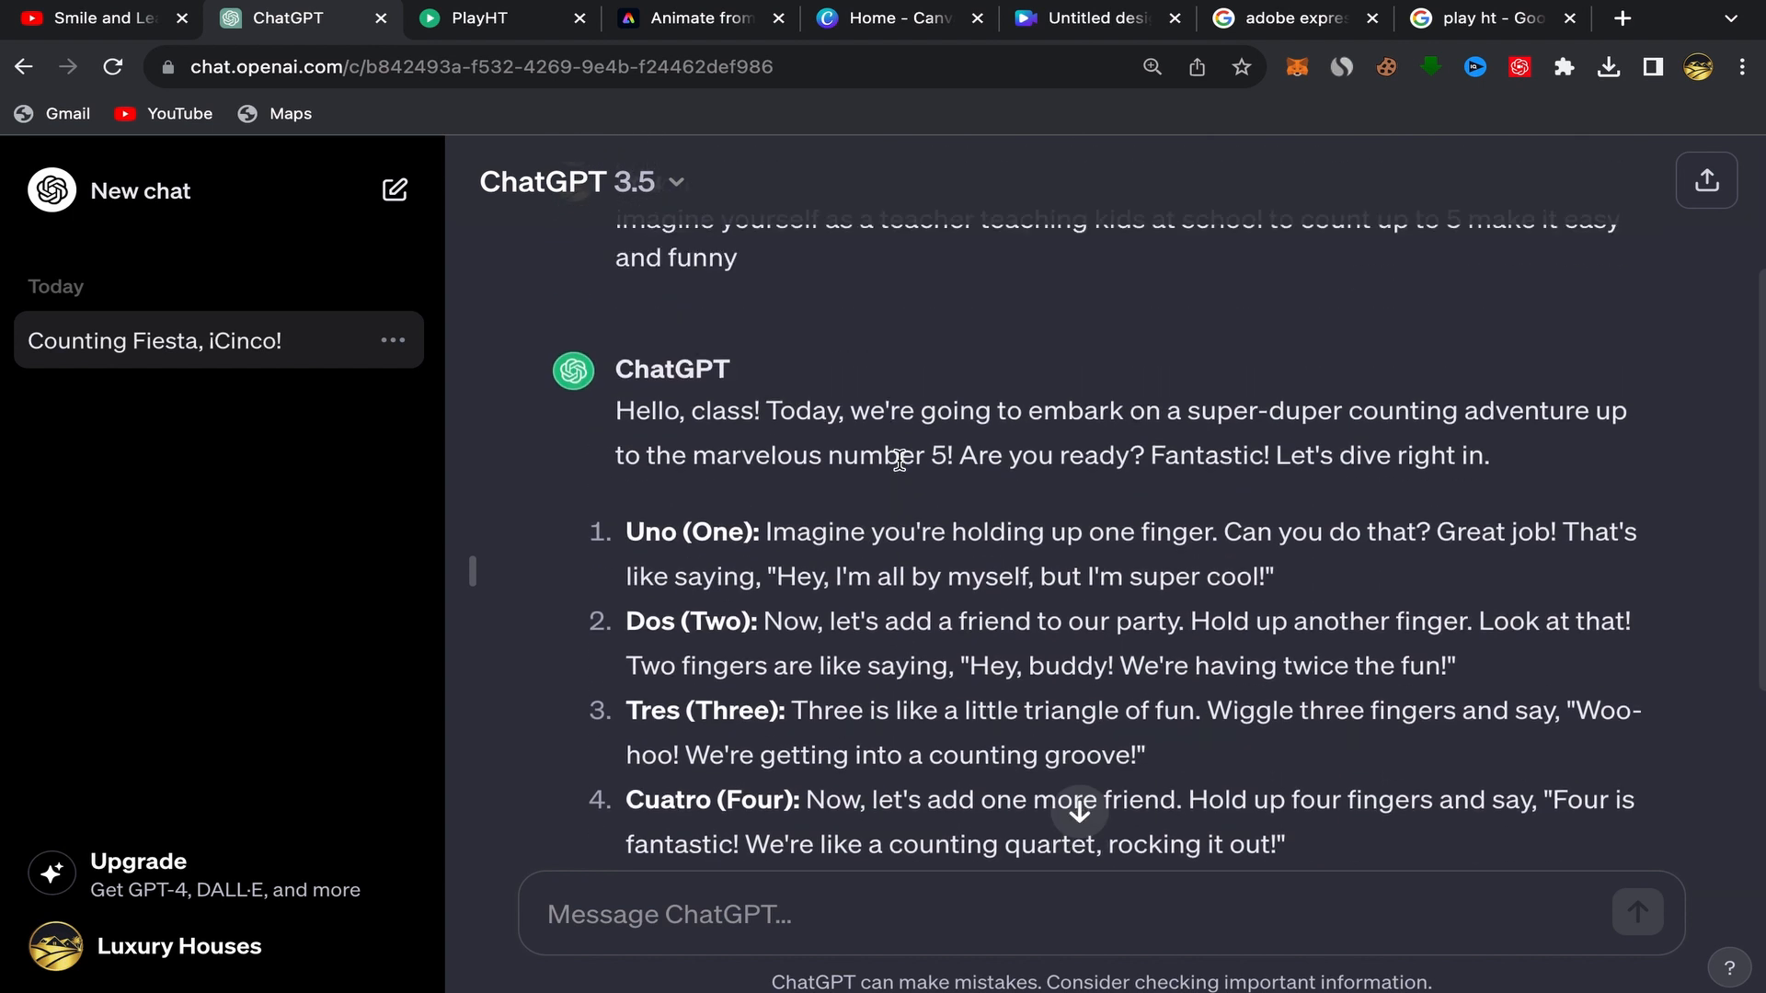
pyautogui.scroll(-2, 899, 460)
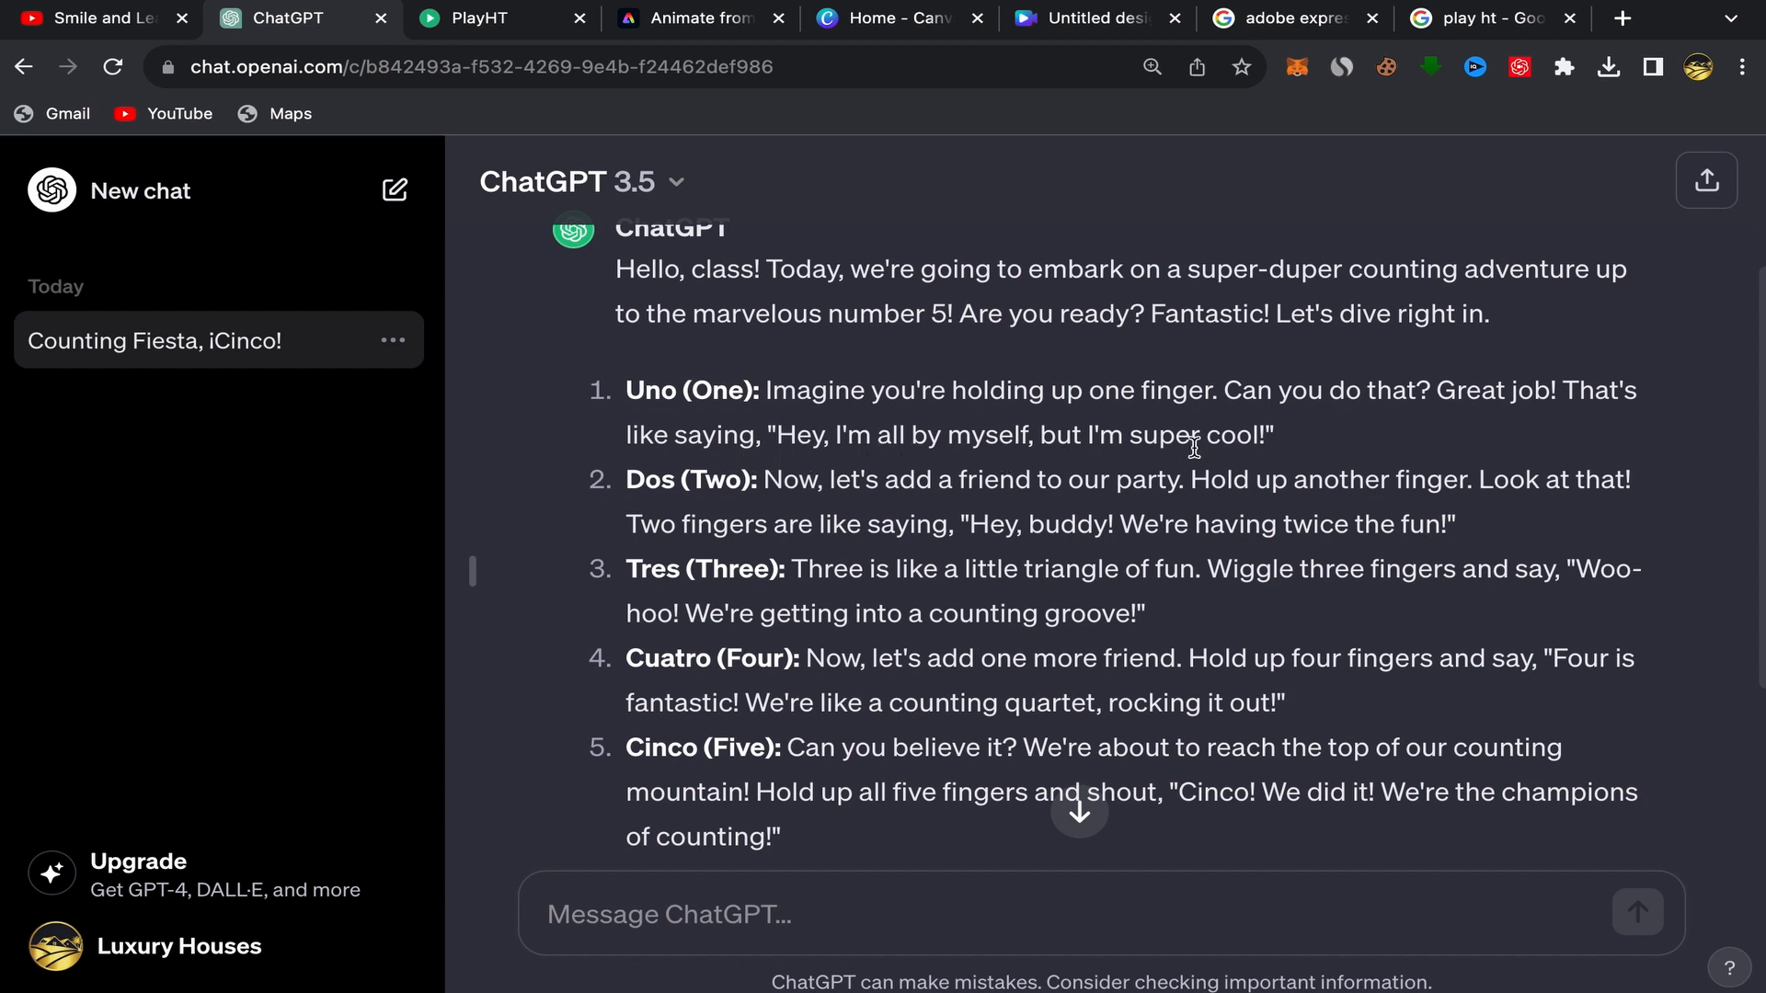
pyautogui.scroll(-3, 1164, 417)
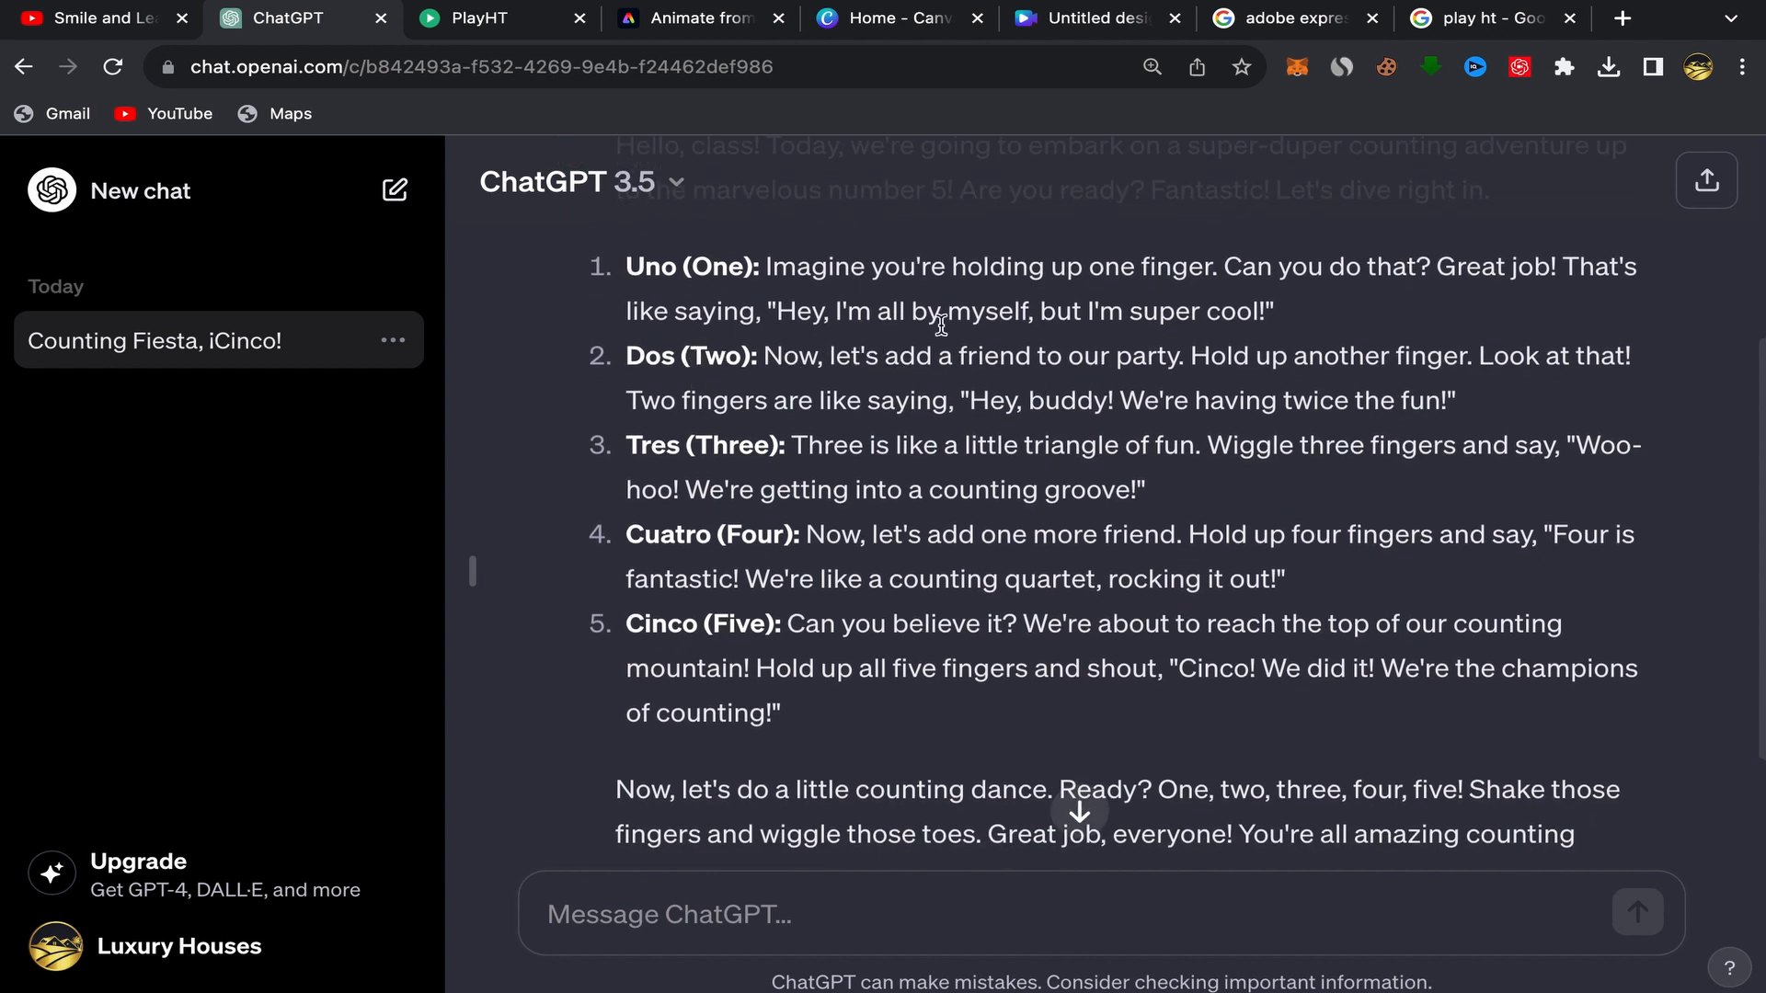
pyautogui.scroll(1, 1058, 395)
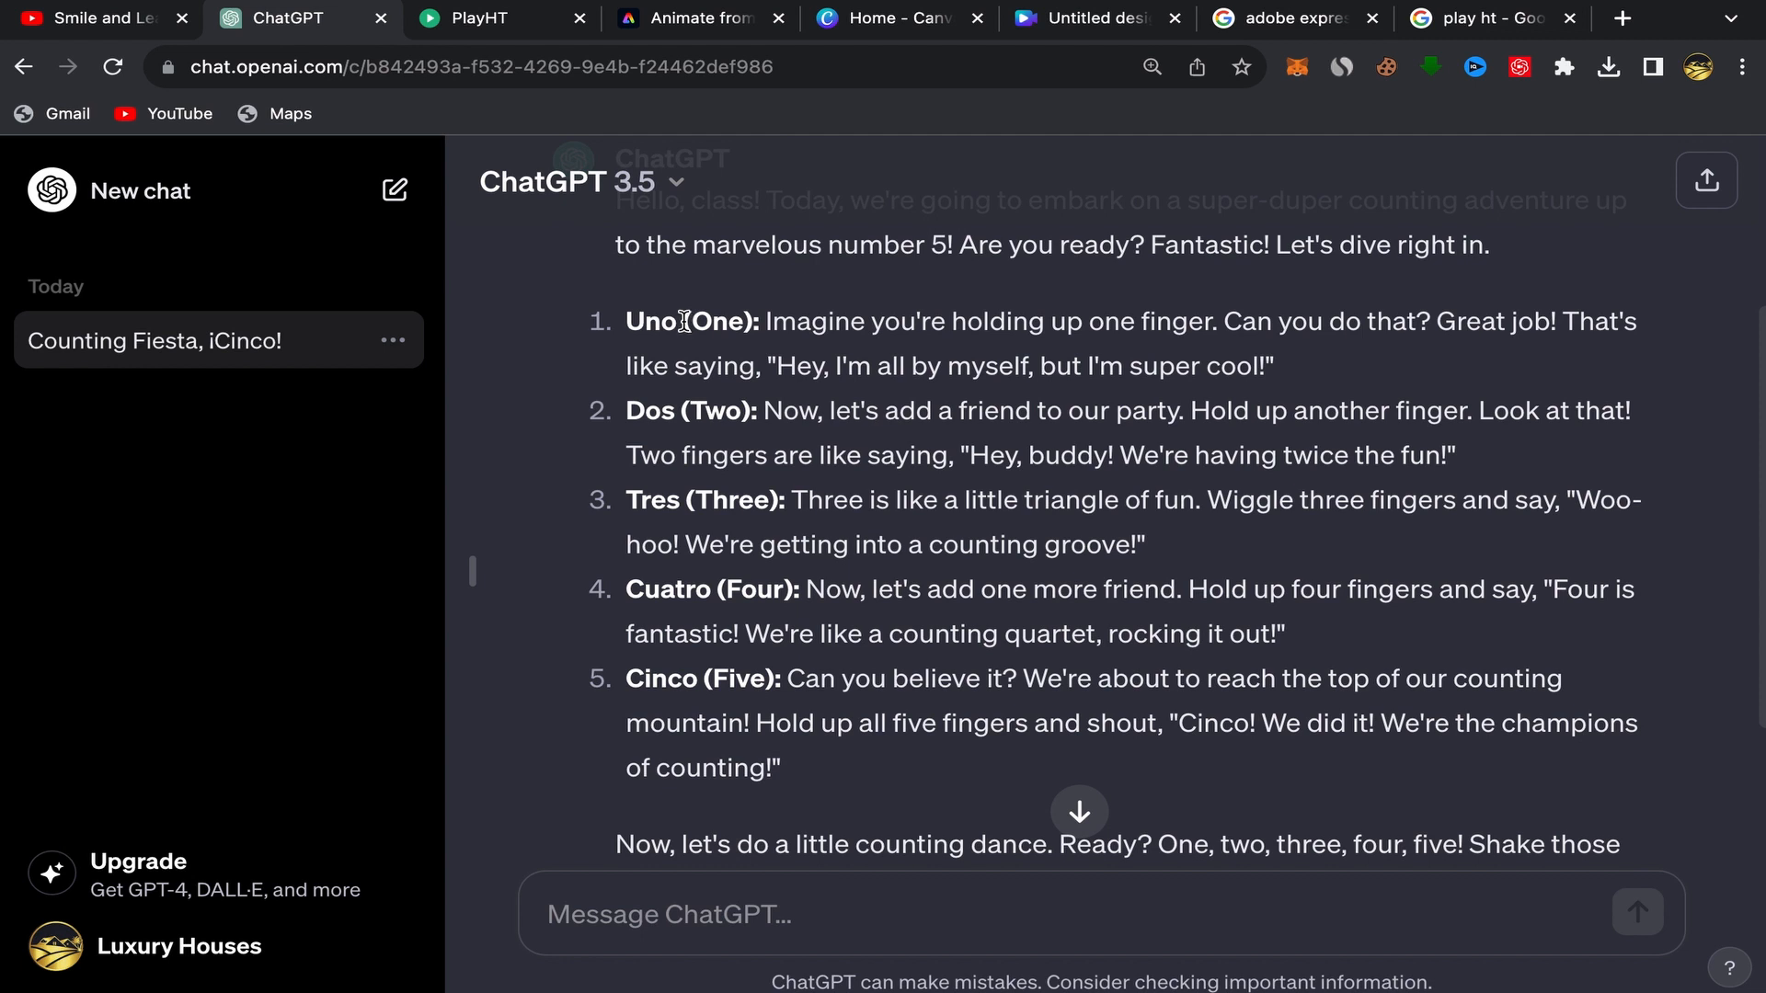
pyautogui.moveTo(682, 321); pyautogui.dragTo(1466, 460)
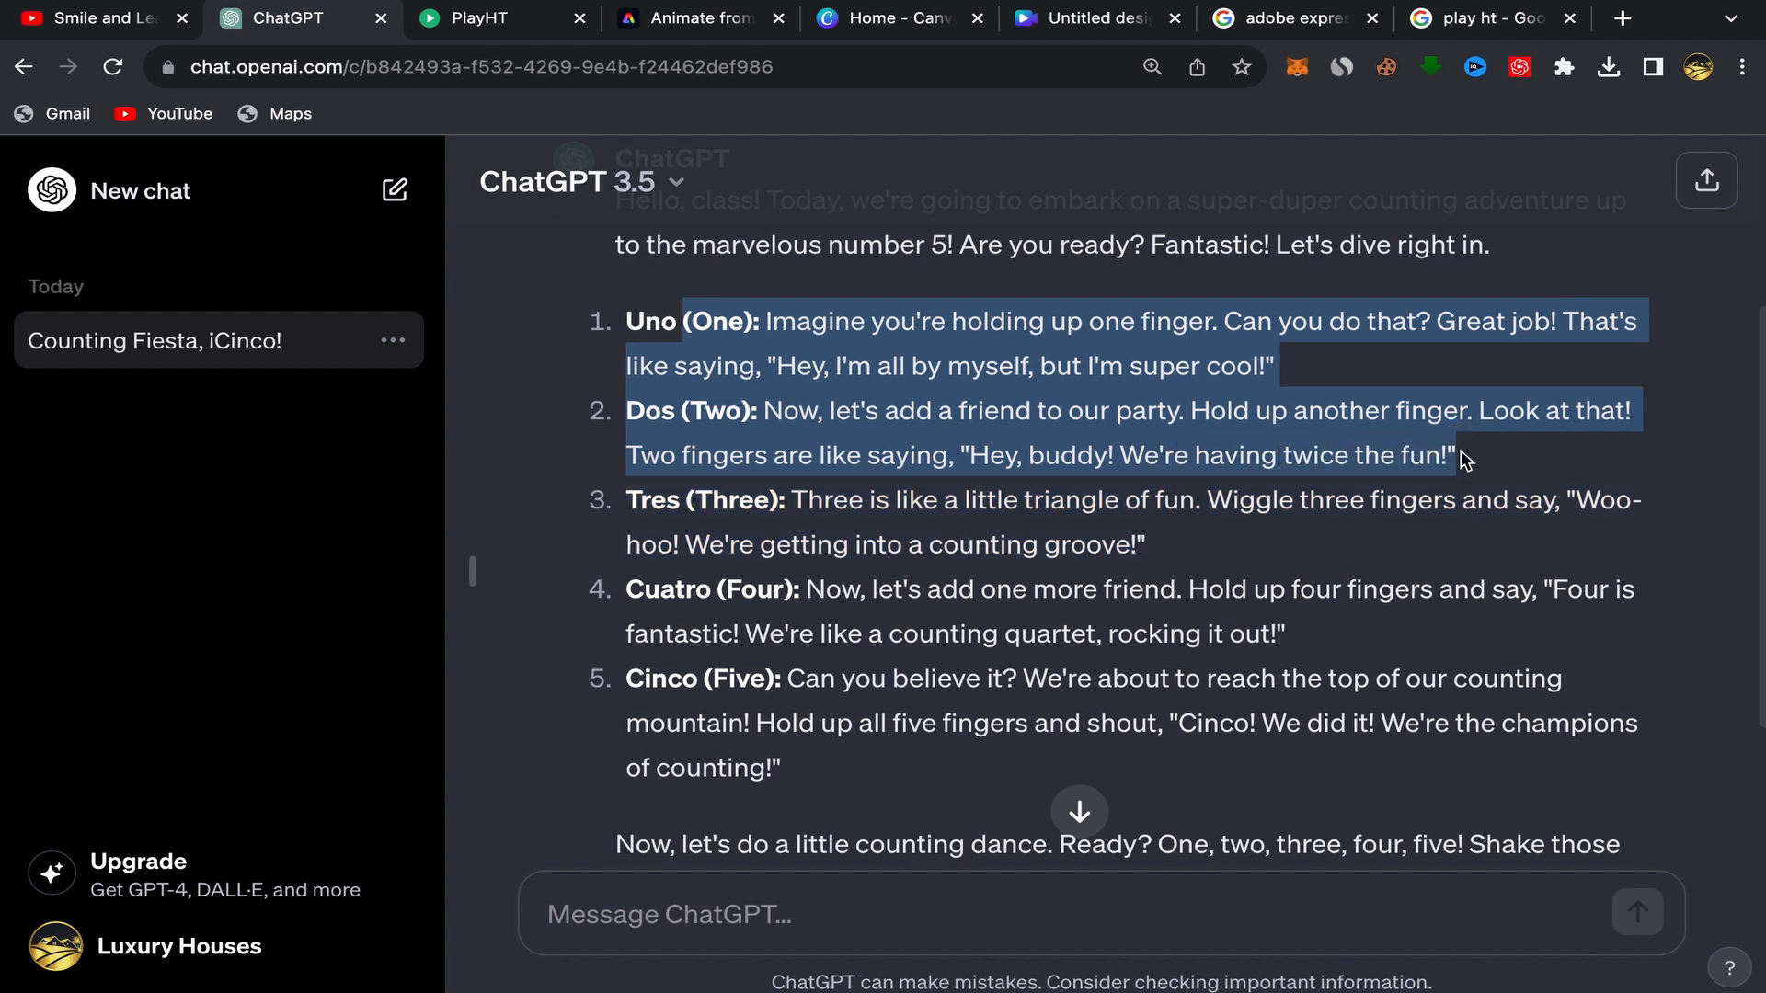
pyautogui.rightClick(889, 373)
pyautogui.click(951, 433)
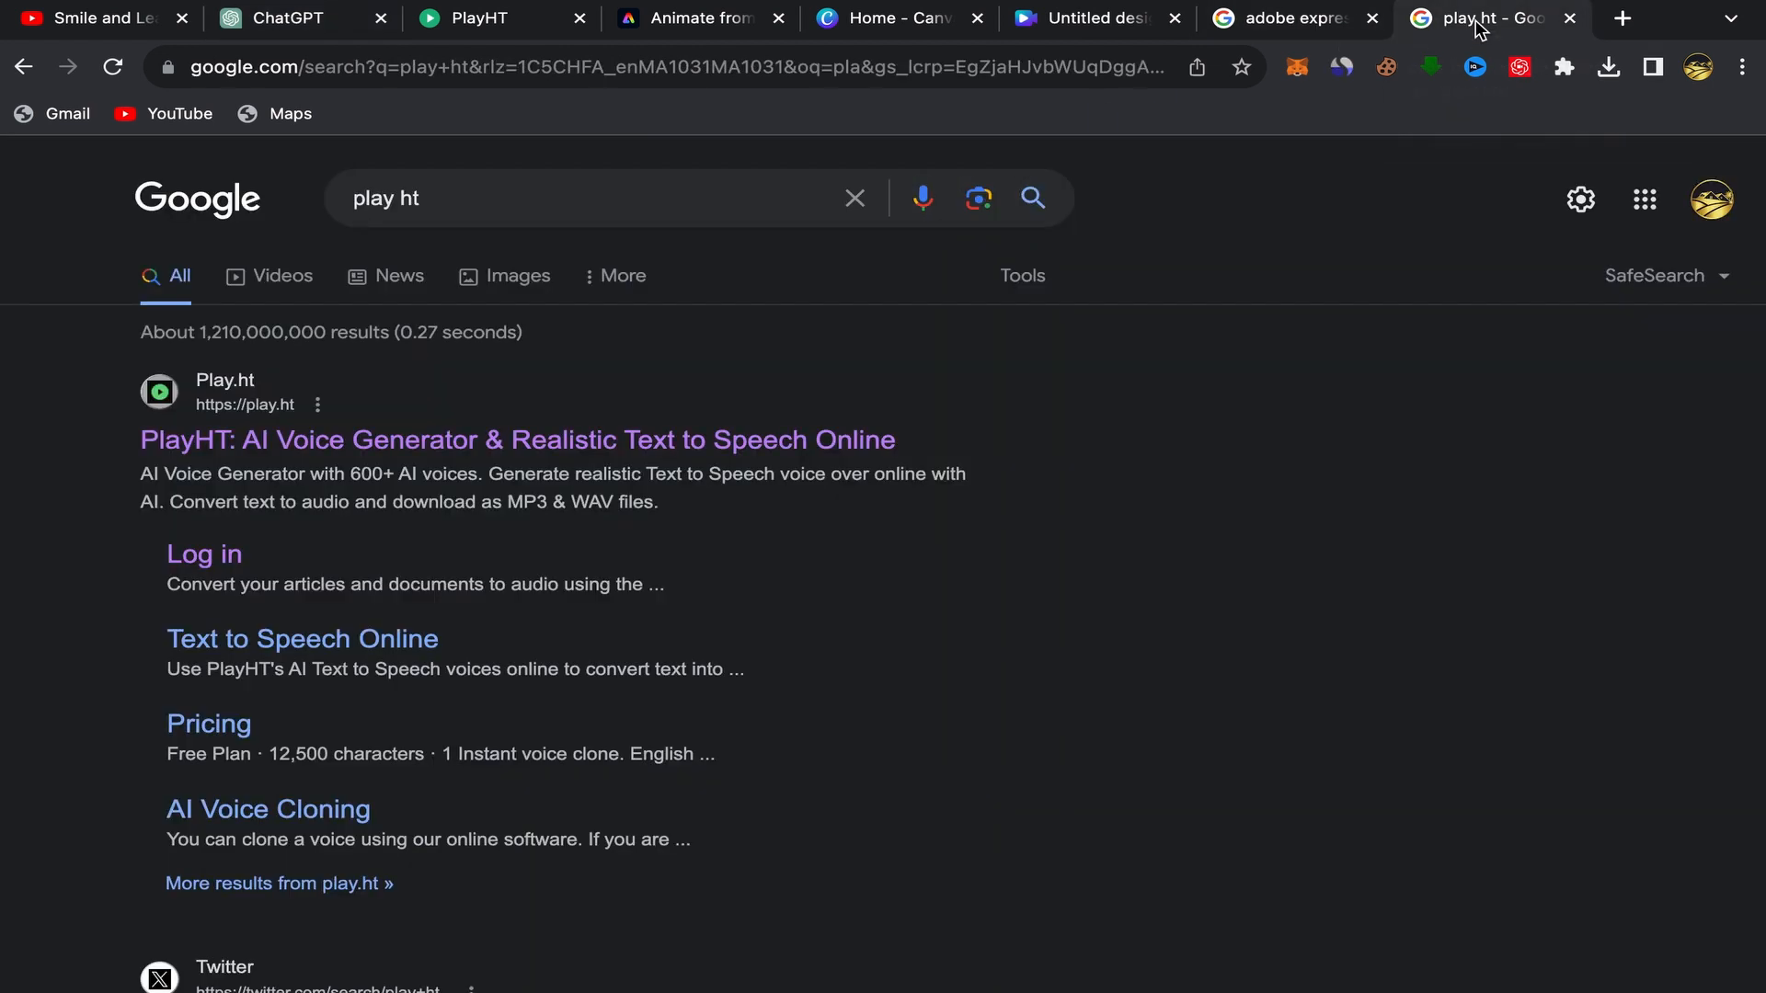
# Step: Switch to the PlayHT studio file with the empty speech paragraph
pyautogui.click(1482, 26)
pyautogui.click(467, 35)
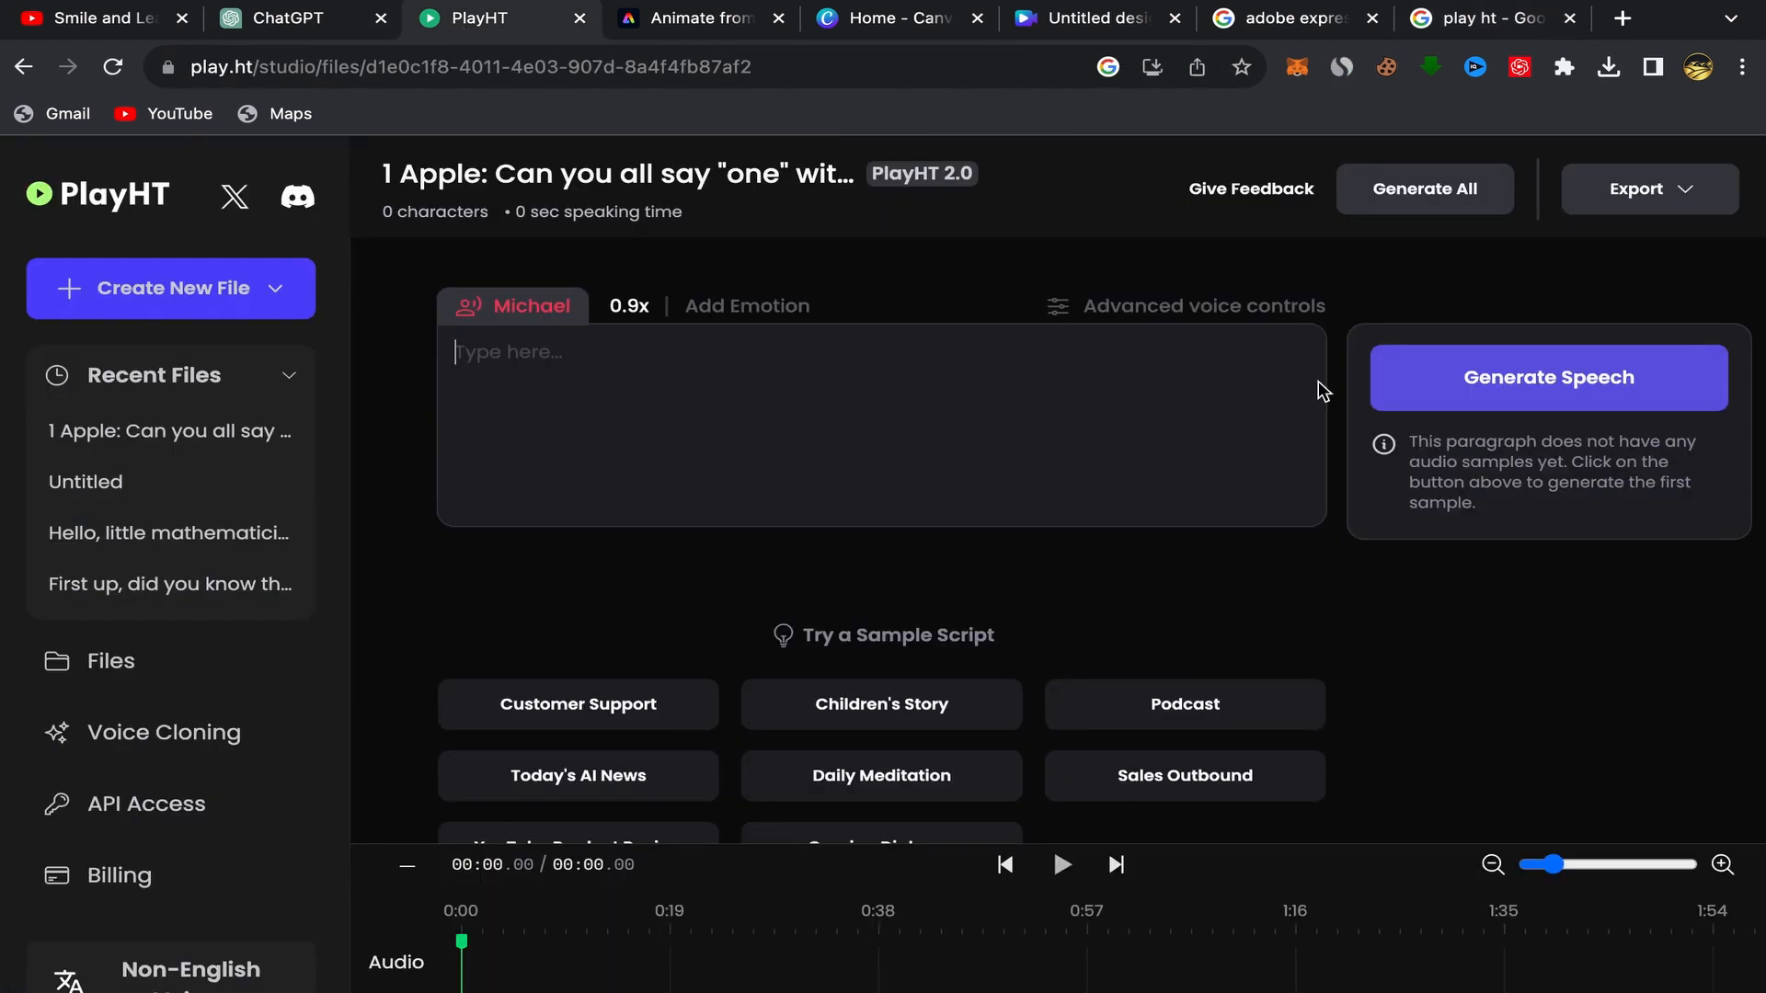
pyautogui.scroll(-1, 747, 550)
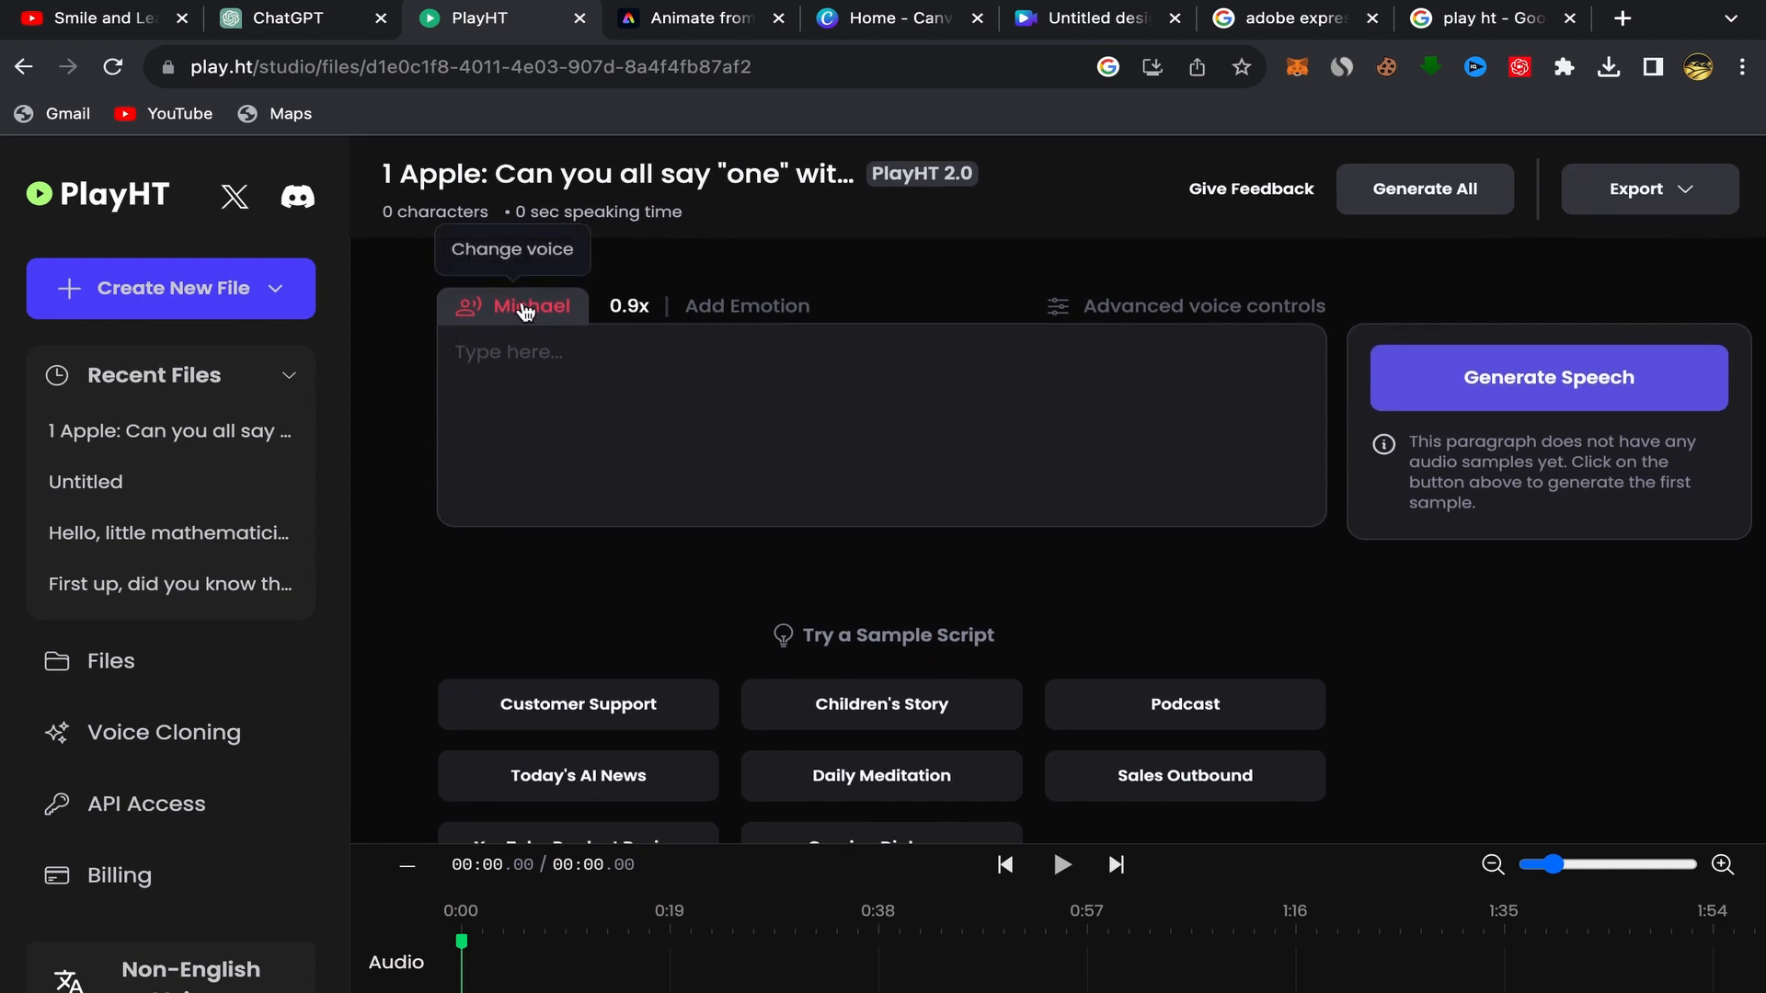
# Step: Browse the pre-made voices for the speech paragraph and confirm the American male voice Michael at 0.9x
pyautogui.click(525, 311)
pyautogui.scroll(-2, 717, 654)
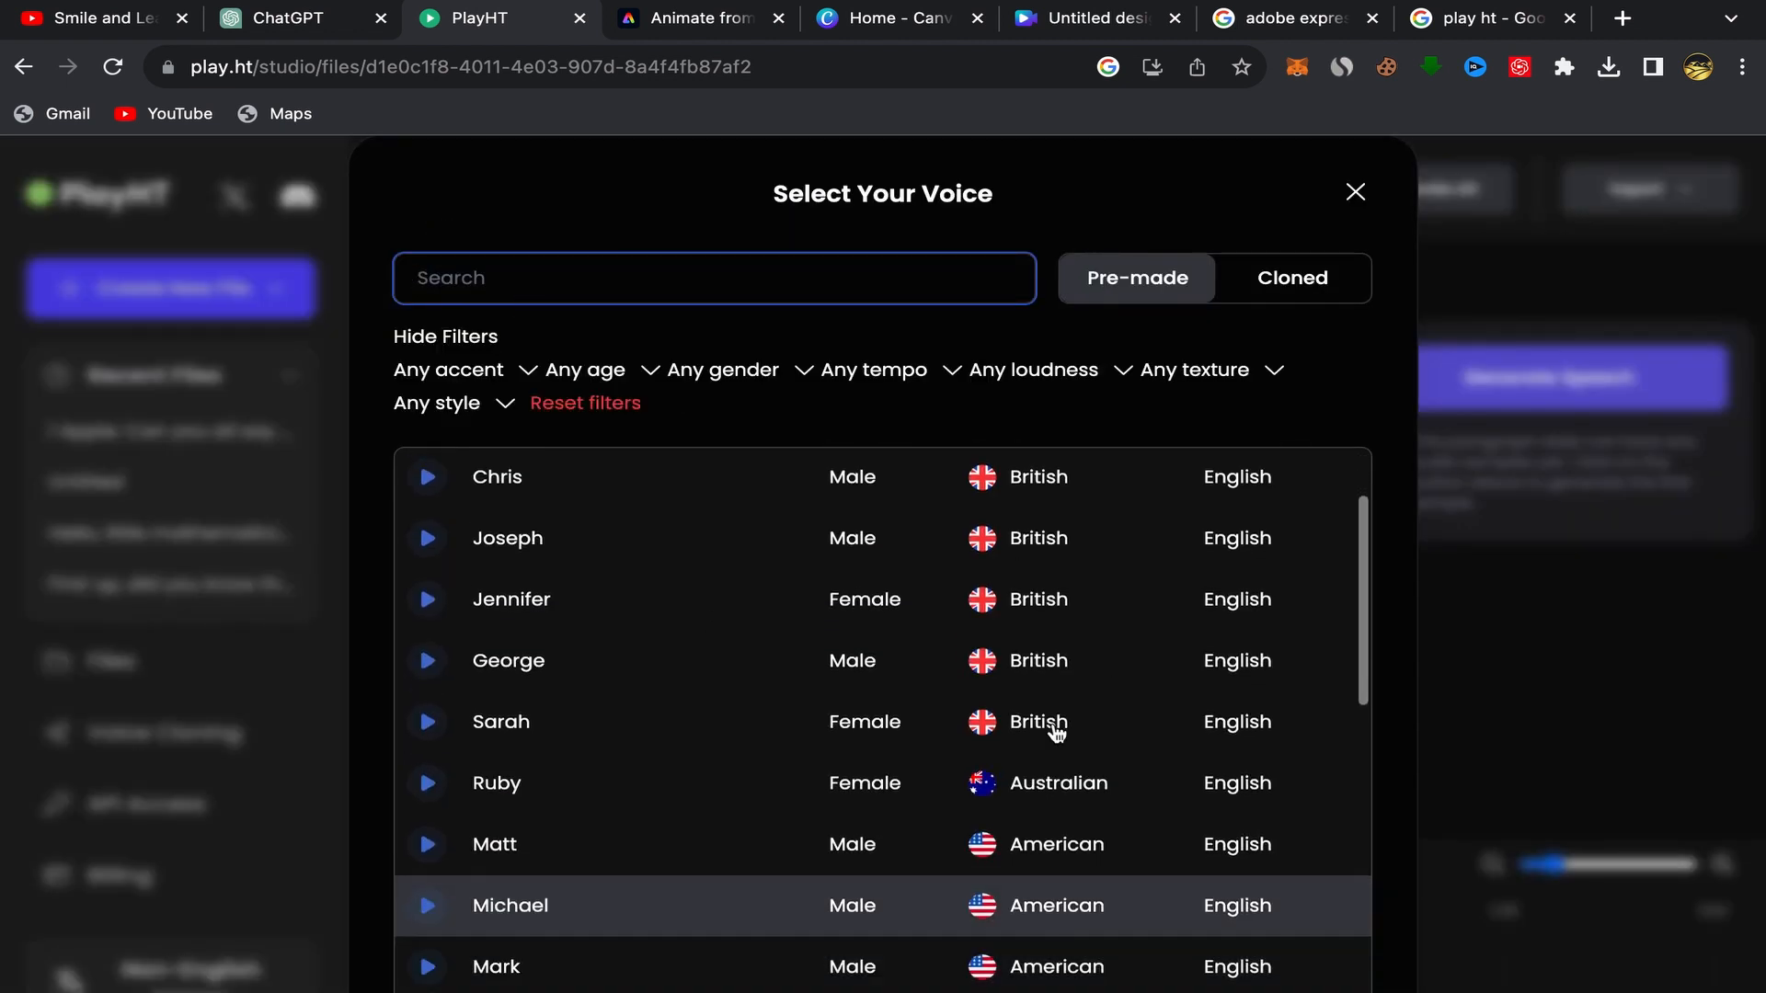
pyautogui.scroll(1, 878, 658)
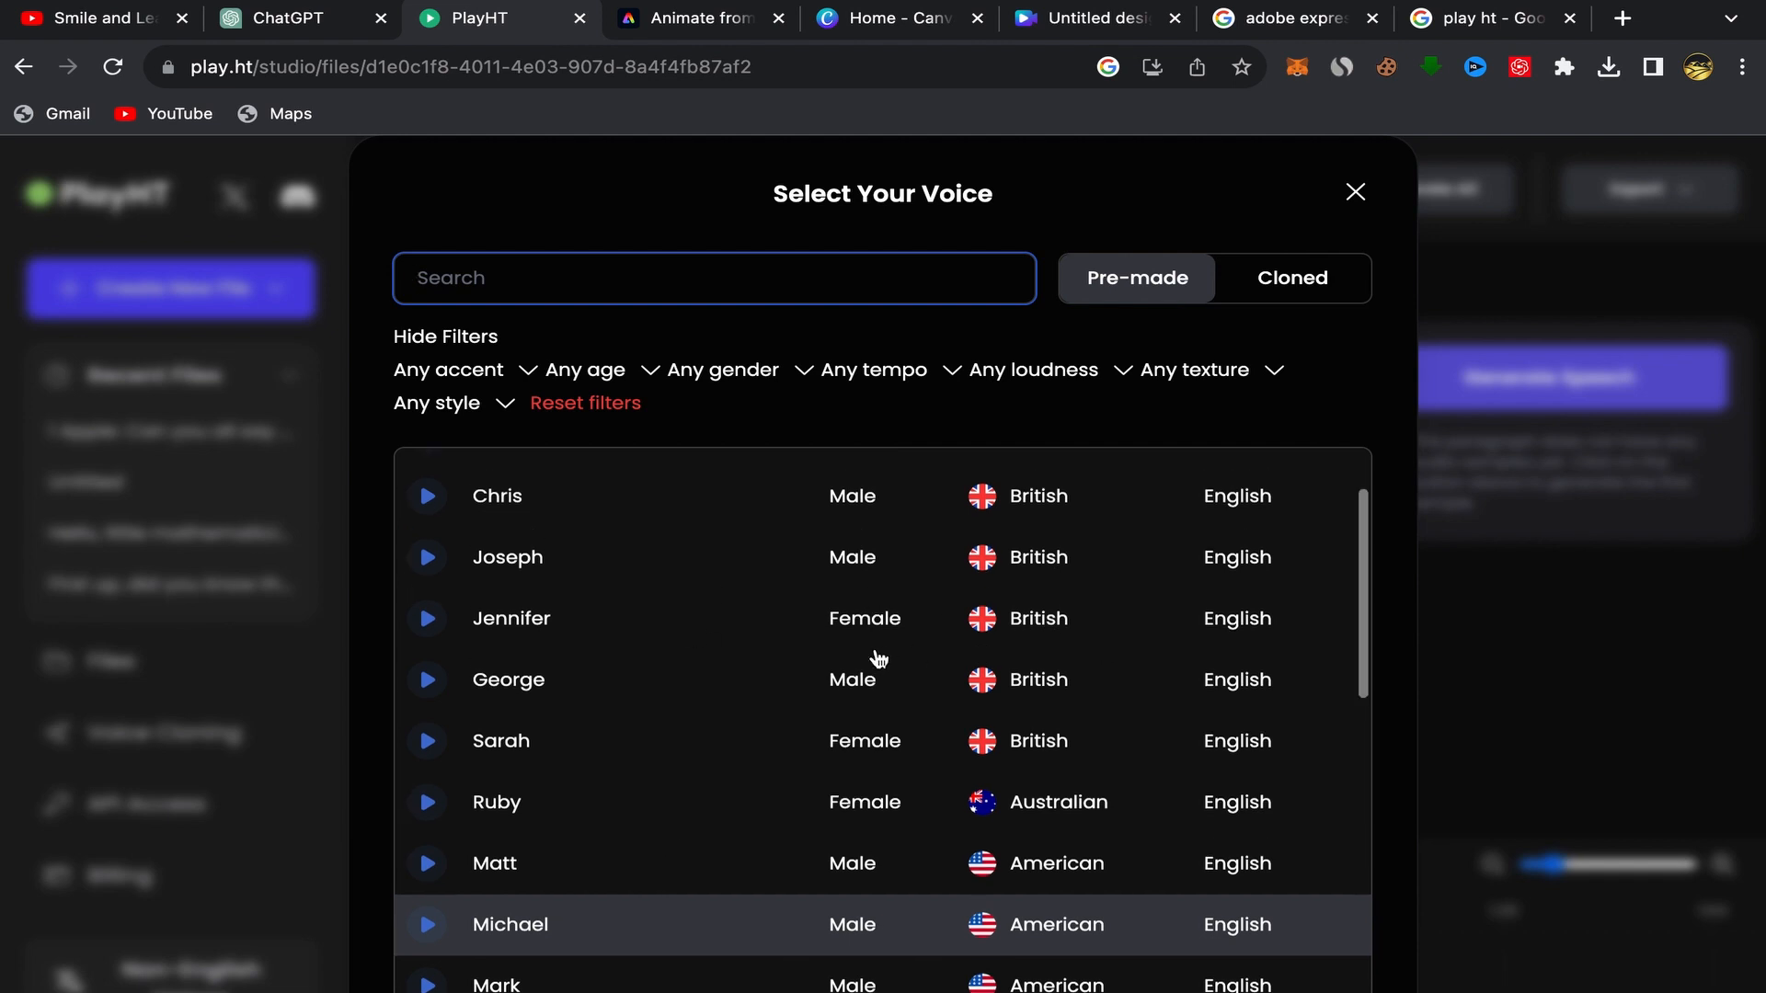
pyautogui.scroll(2, 878, 658)
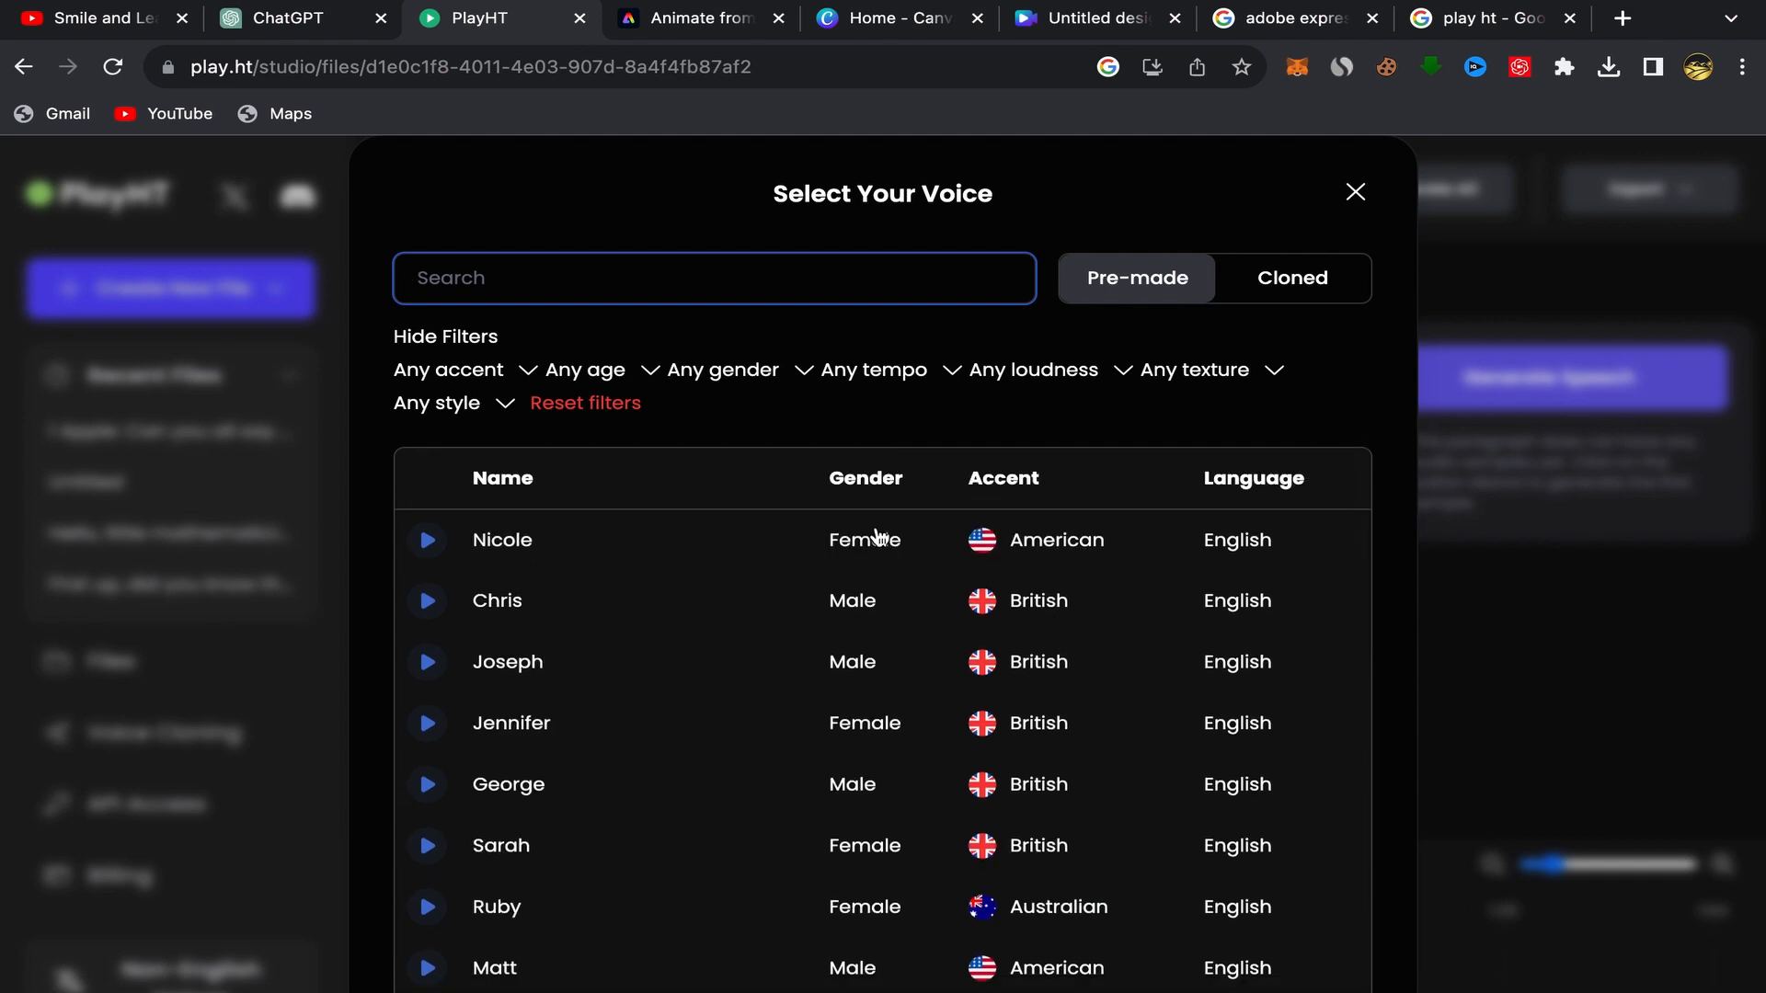
pyautogui.scroll(-2, 899, 730)
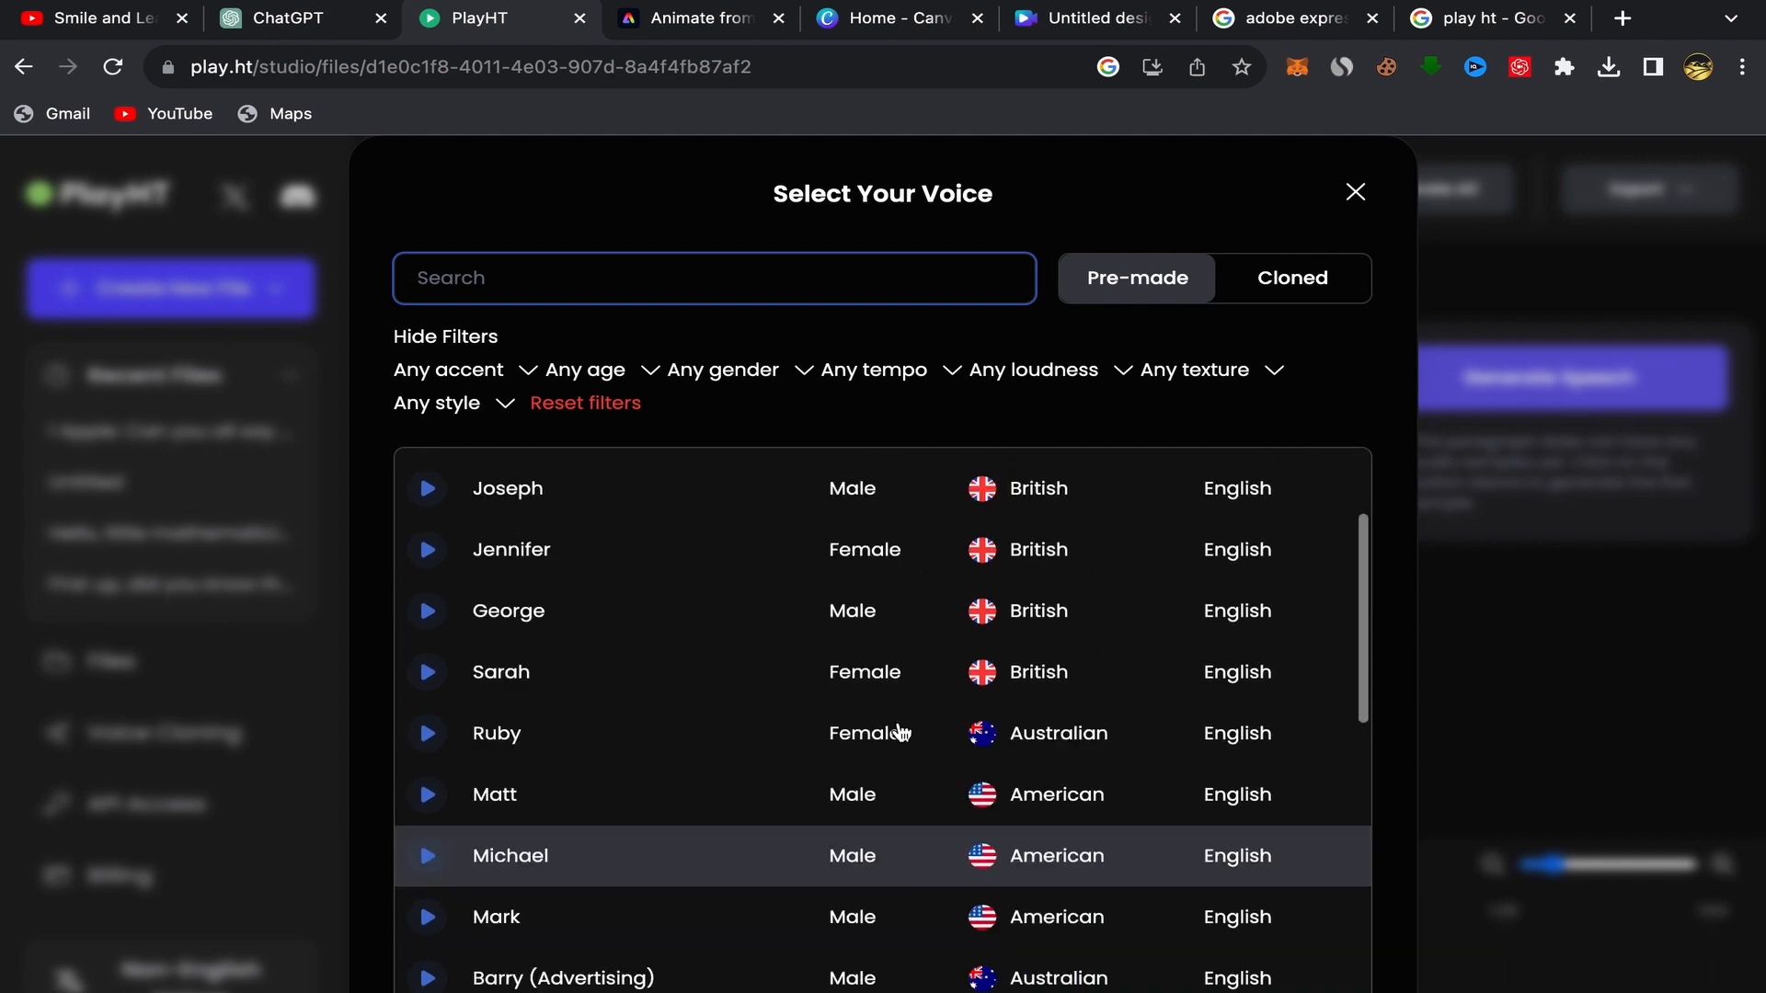
pyautogui.scroll(-2, 898, 732)
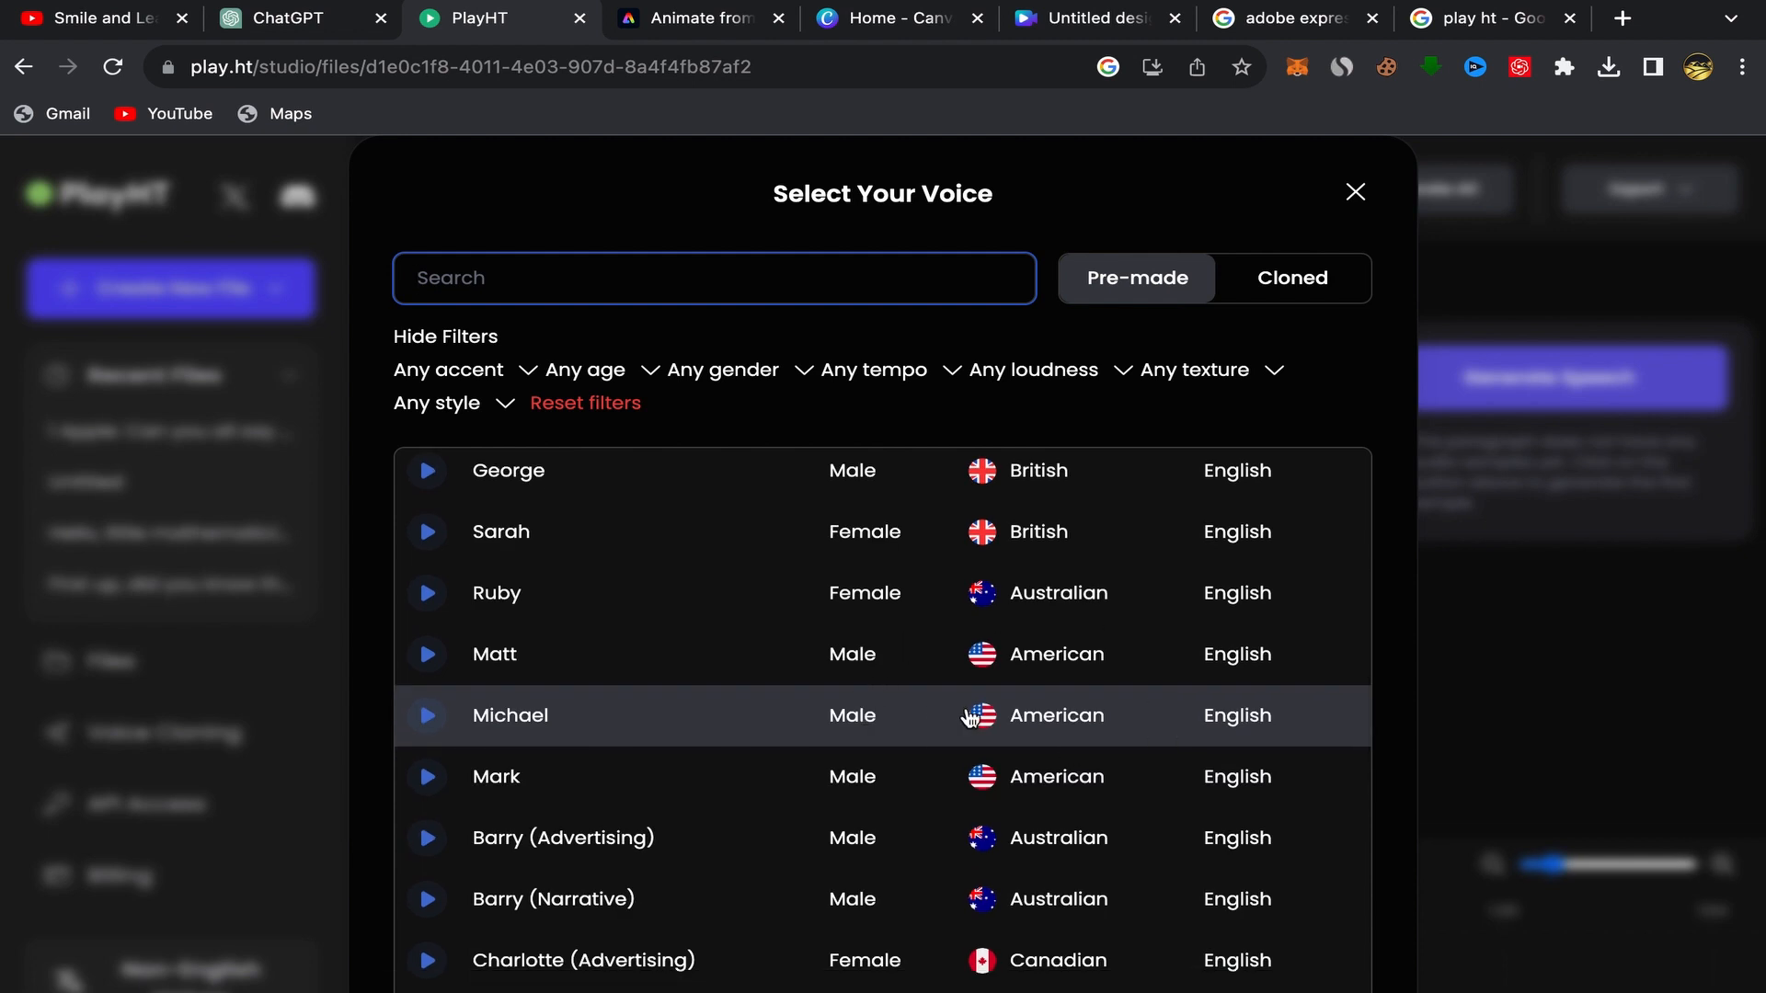
pyautogui.scroll(3, 844, 789)
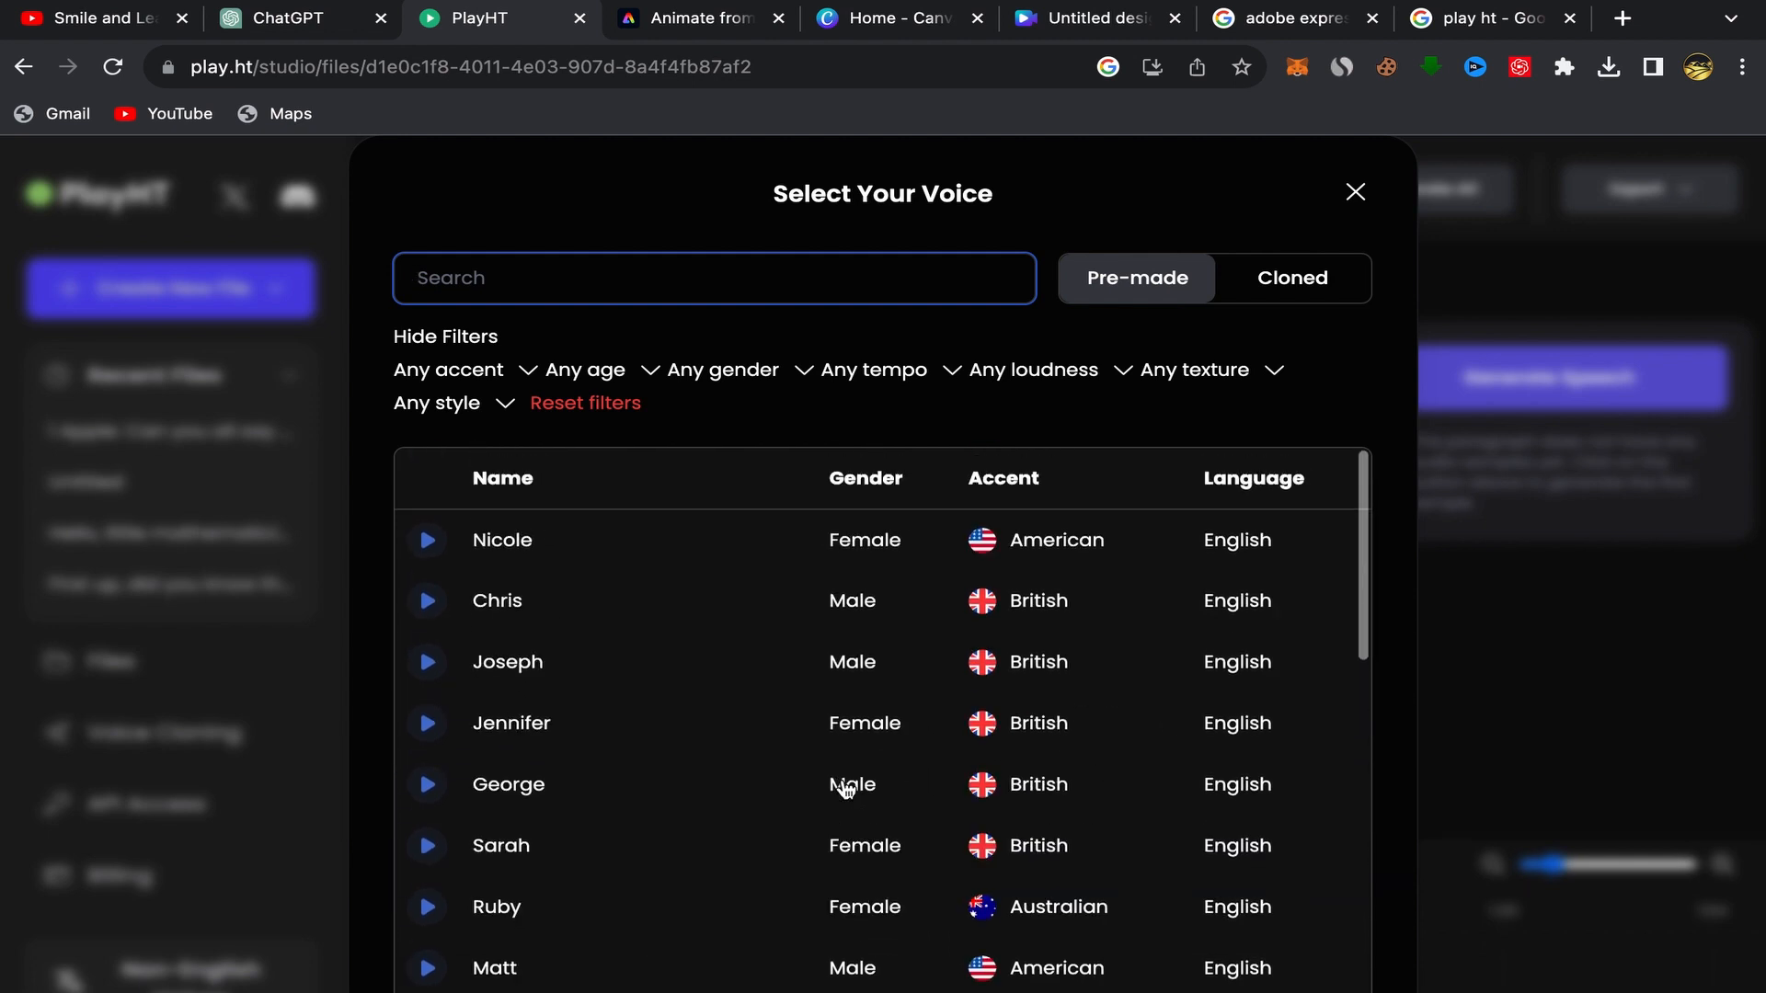
pyautogui.scroll(-5, 845, 788)
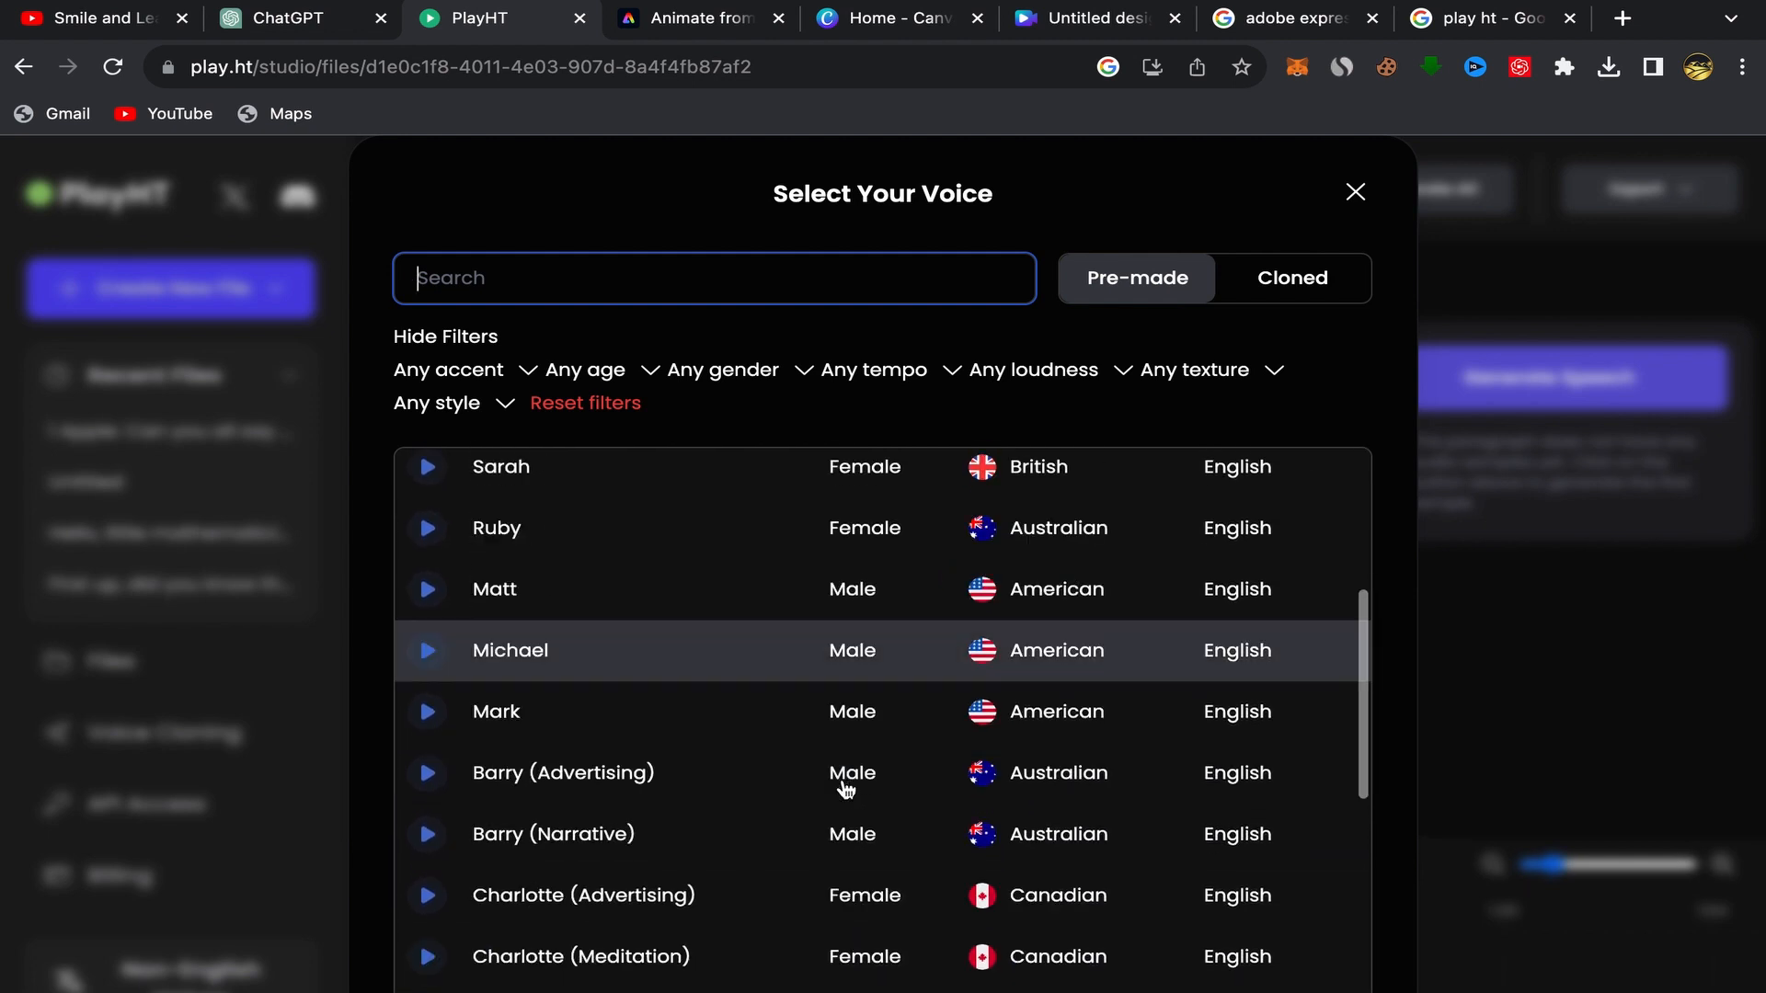
pyautogui.click(513, 635)
pyautogui.scroll(-1, 902, 715)
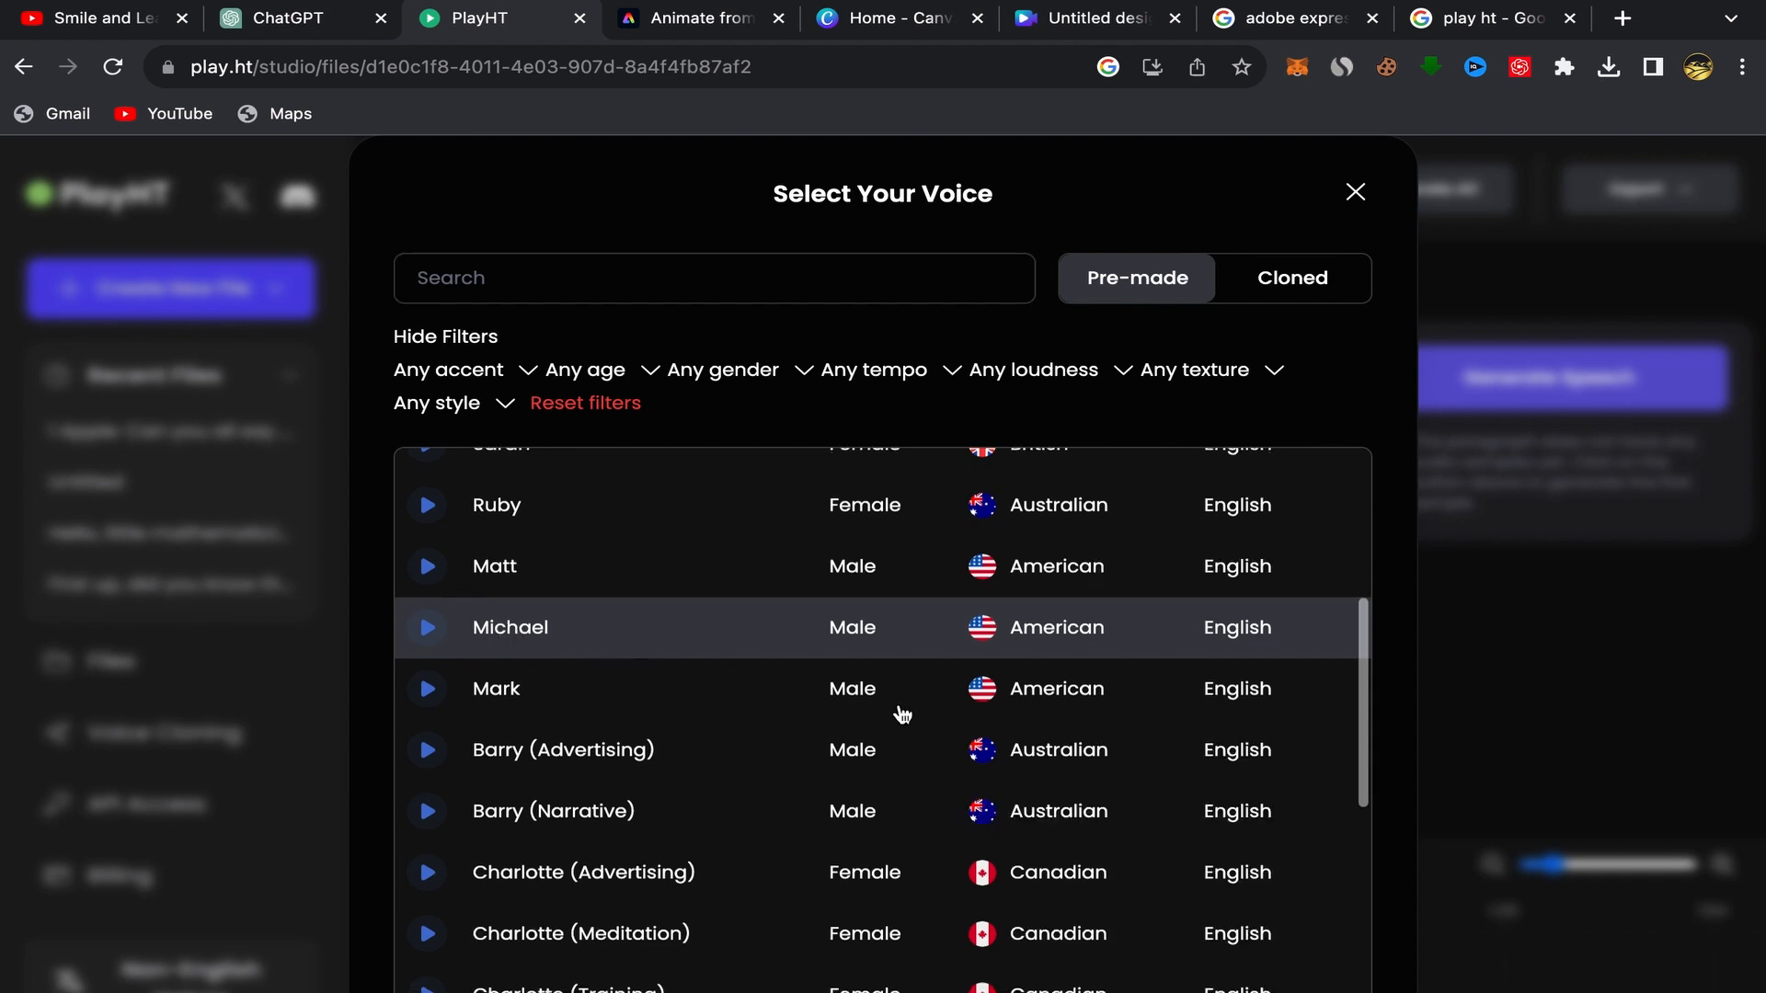
pyautogui.scroll(-10, 901, 715)
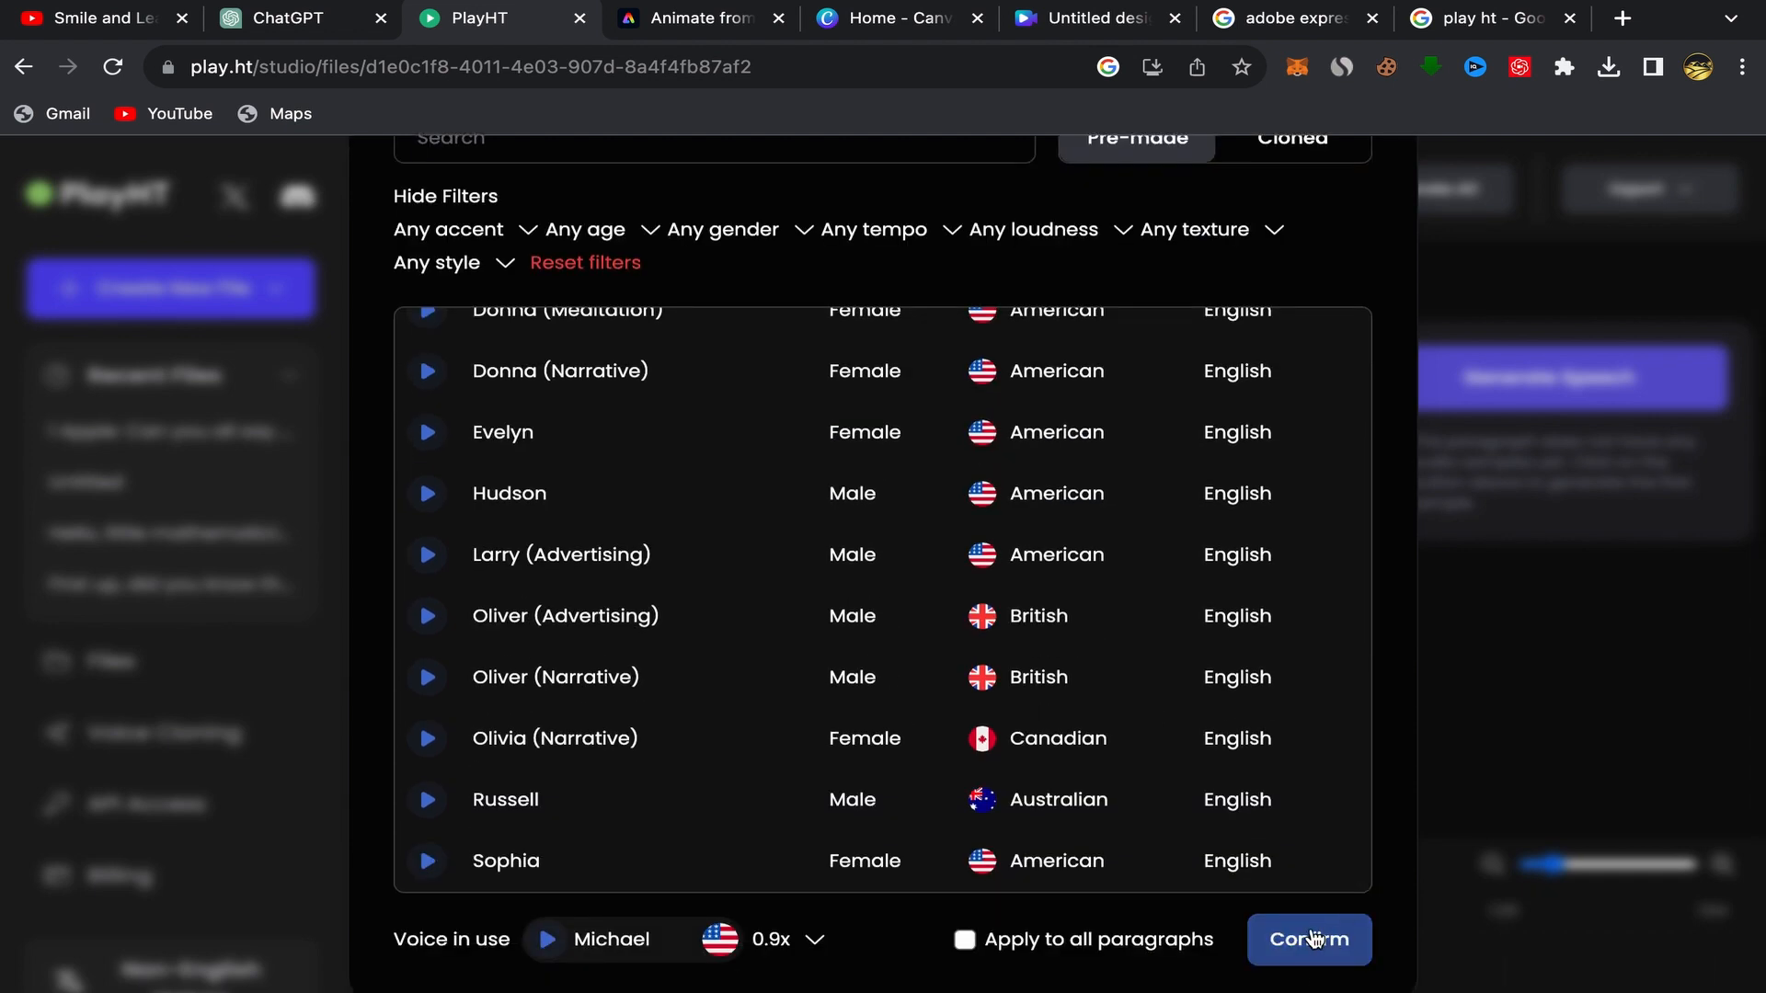
pyautogui.click(1314, 938)
# Step: Paste the copied One and Two passages of the counting script into the empty speech paragraph
pyautogui.click(509, 355)
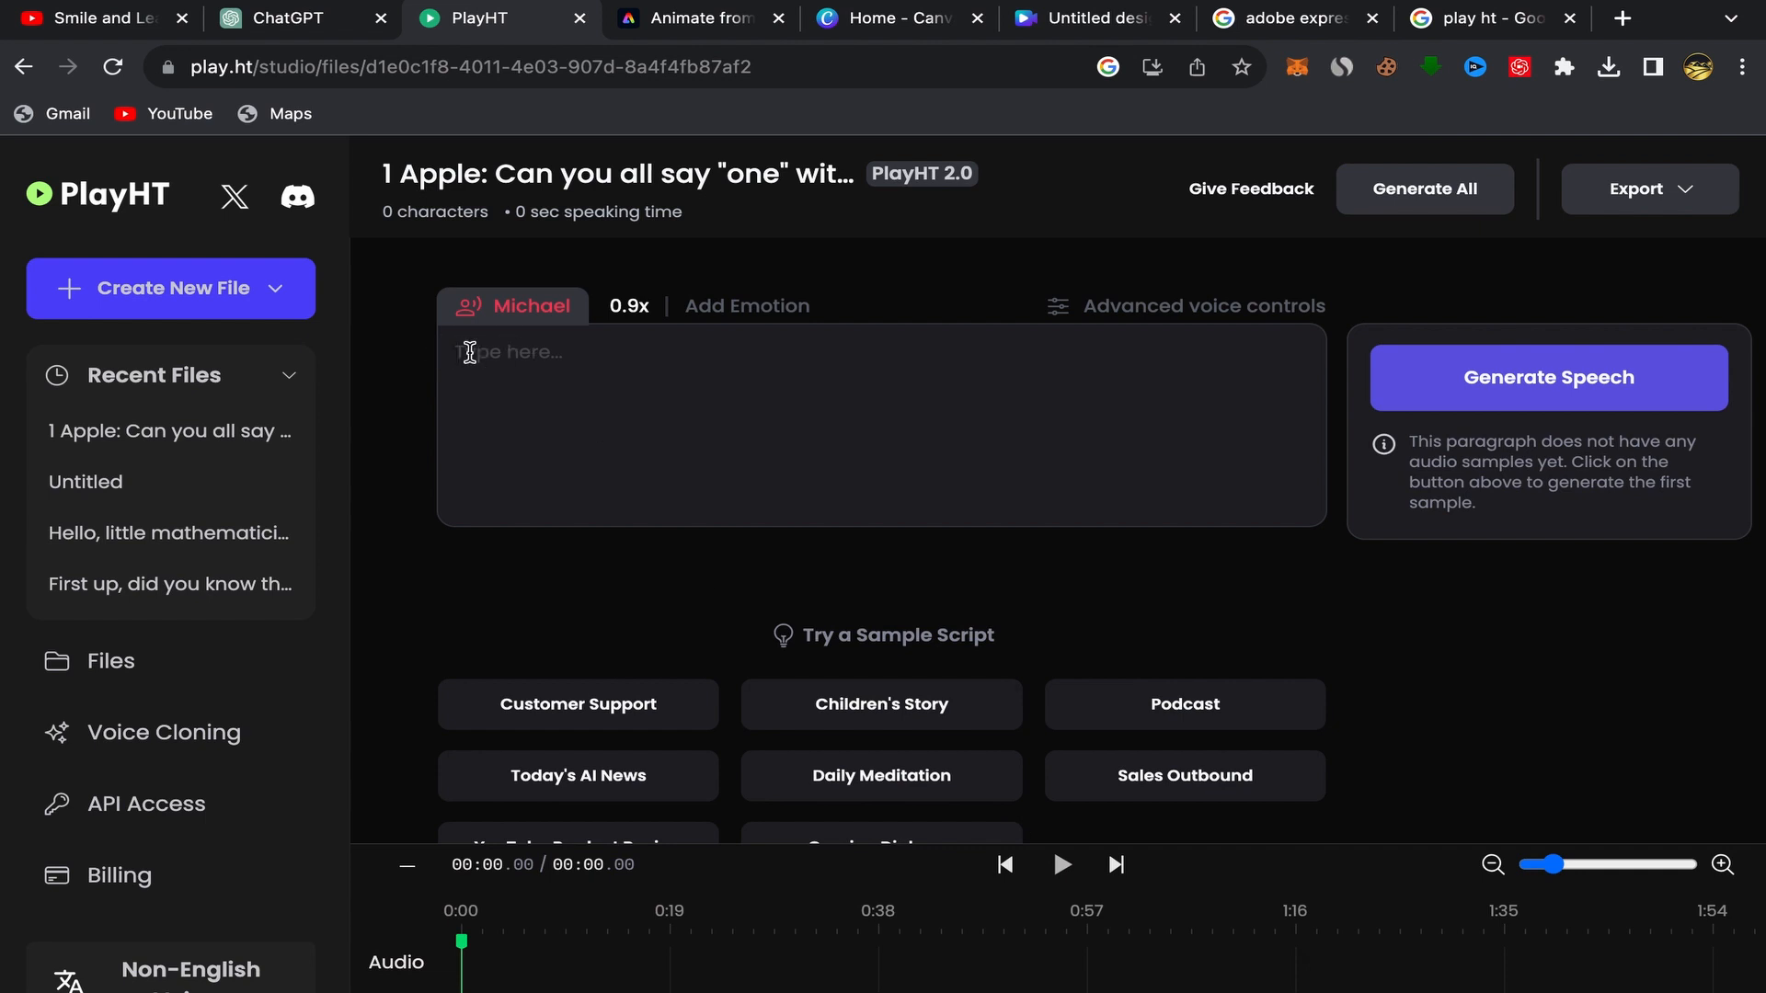
pyautogui.rightClick(469, 353)
pyautogui.click(544, 537)
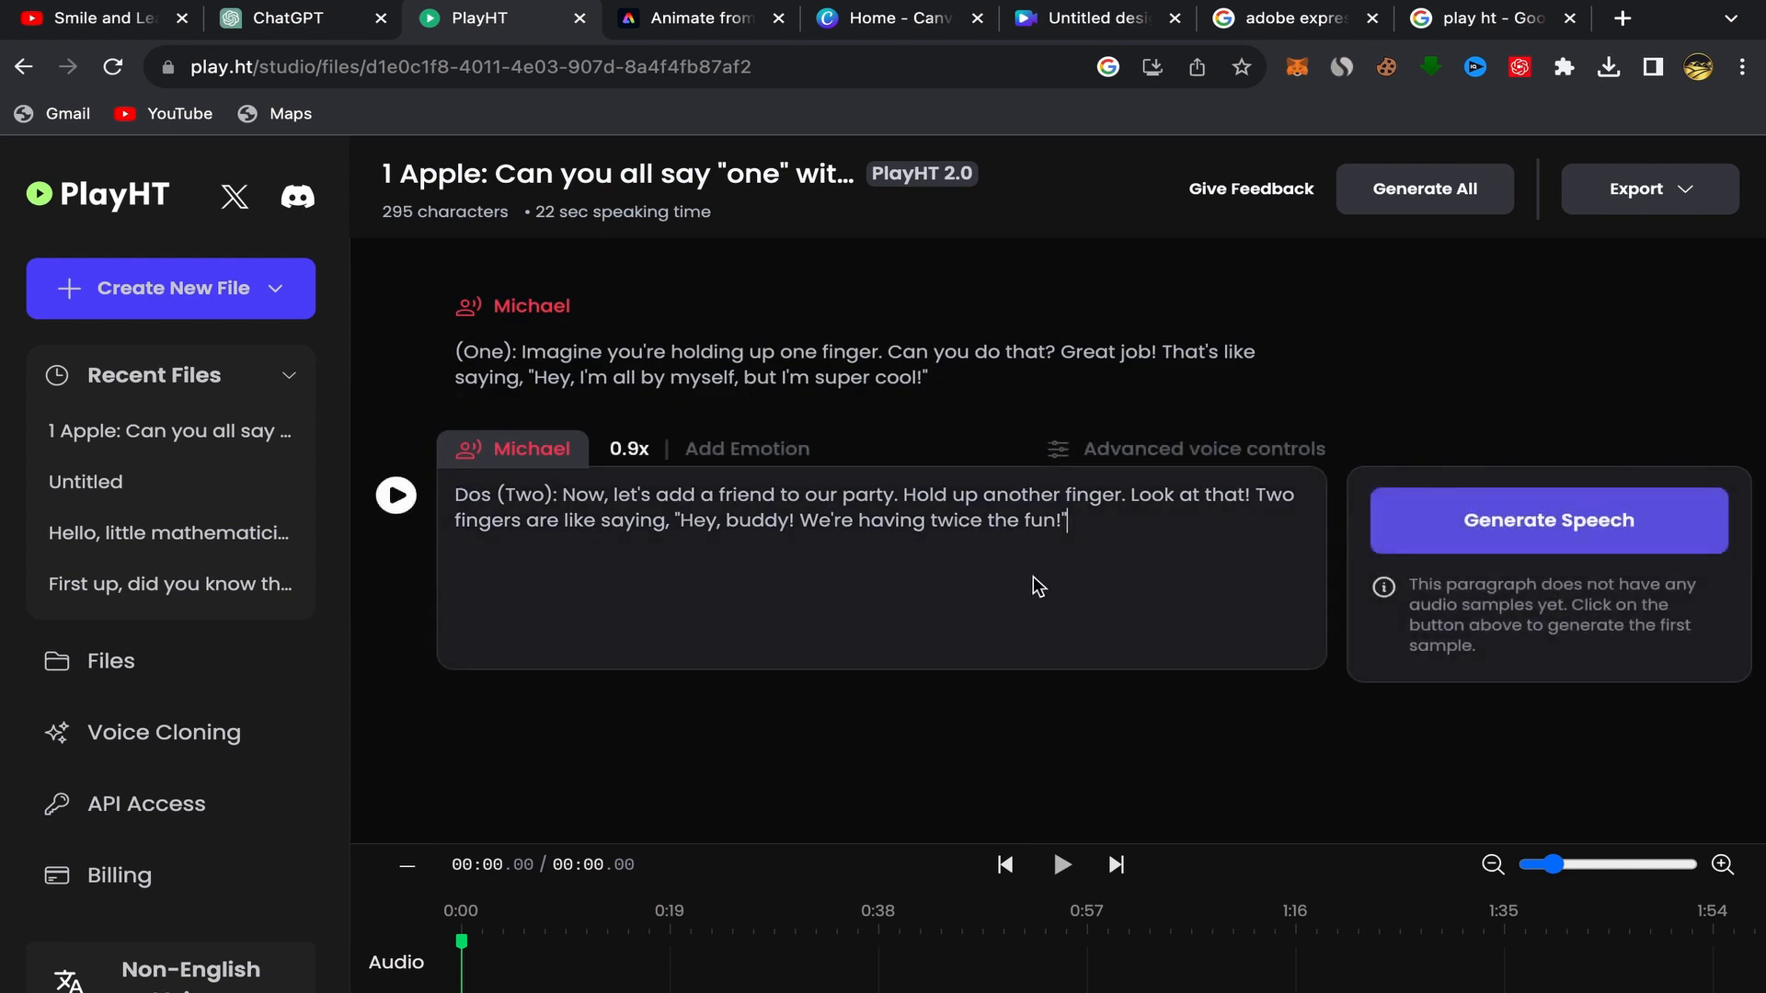
# Step: Copy the Two passage and paste it at the end of the One passage, bringing the script together in one paragraph
pyautogui.moveTo(1076, 526); pyautogui.dragTo(455, 497)
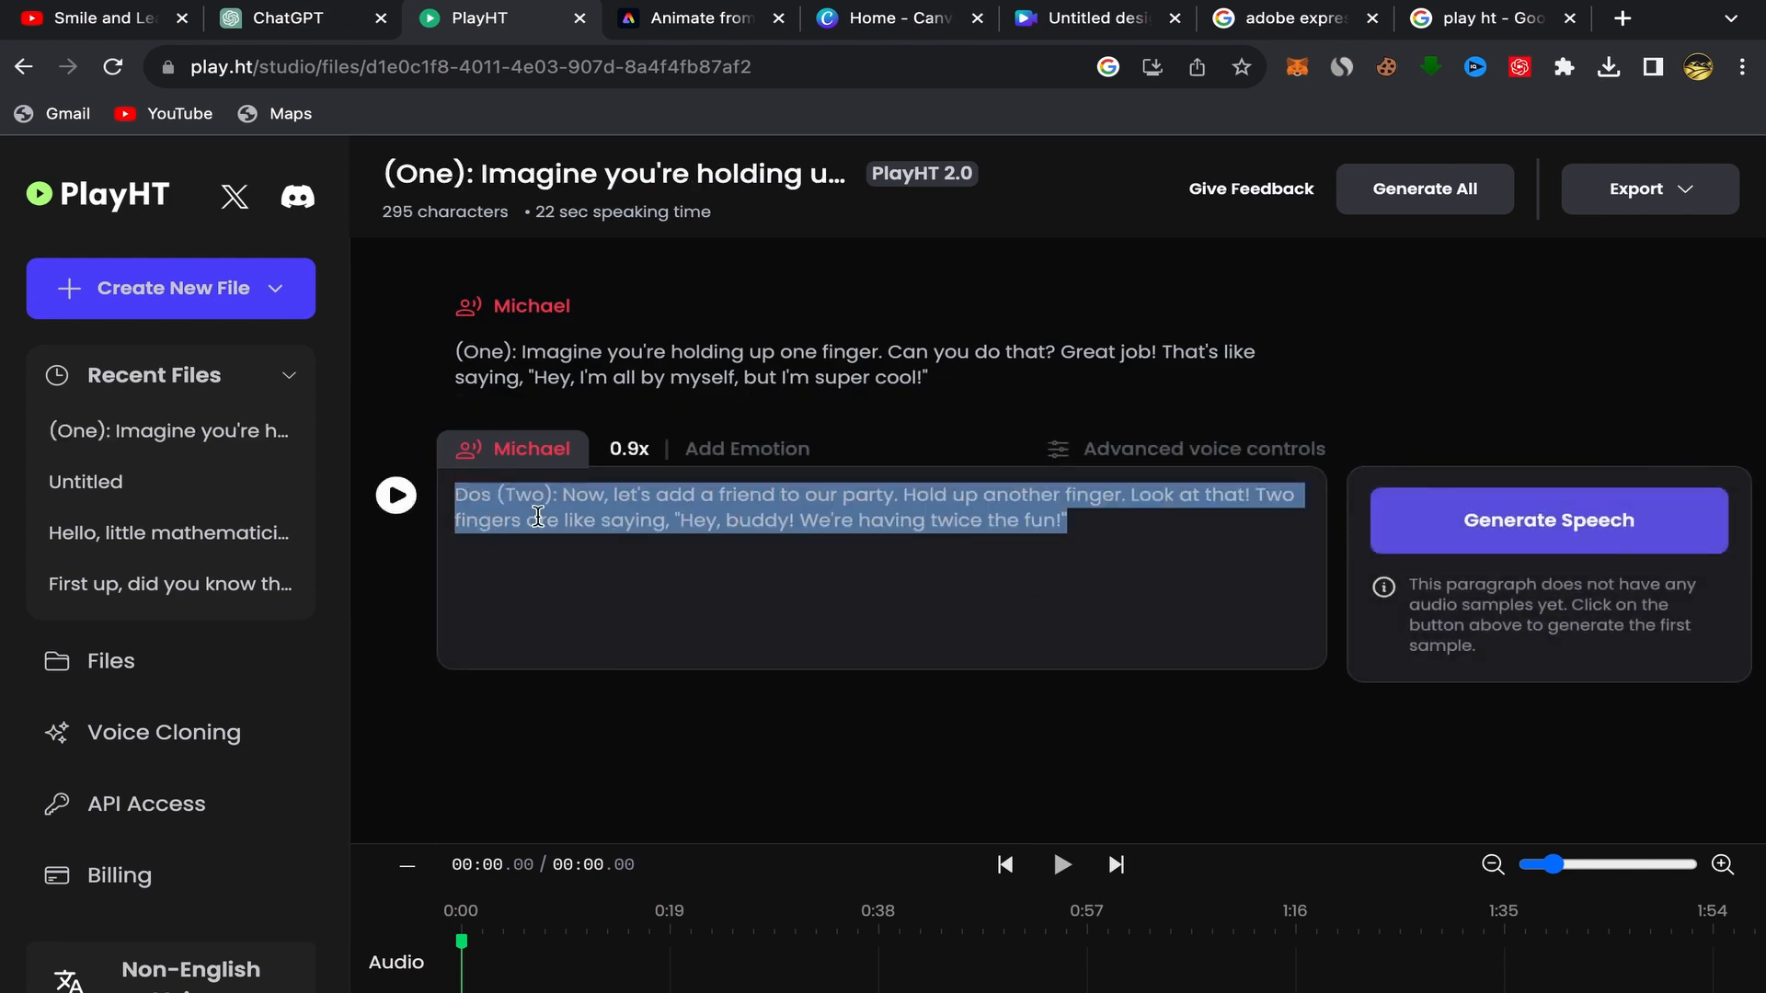
pyautogui.rightClick(539, 518)
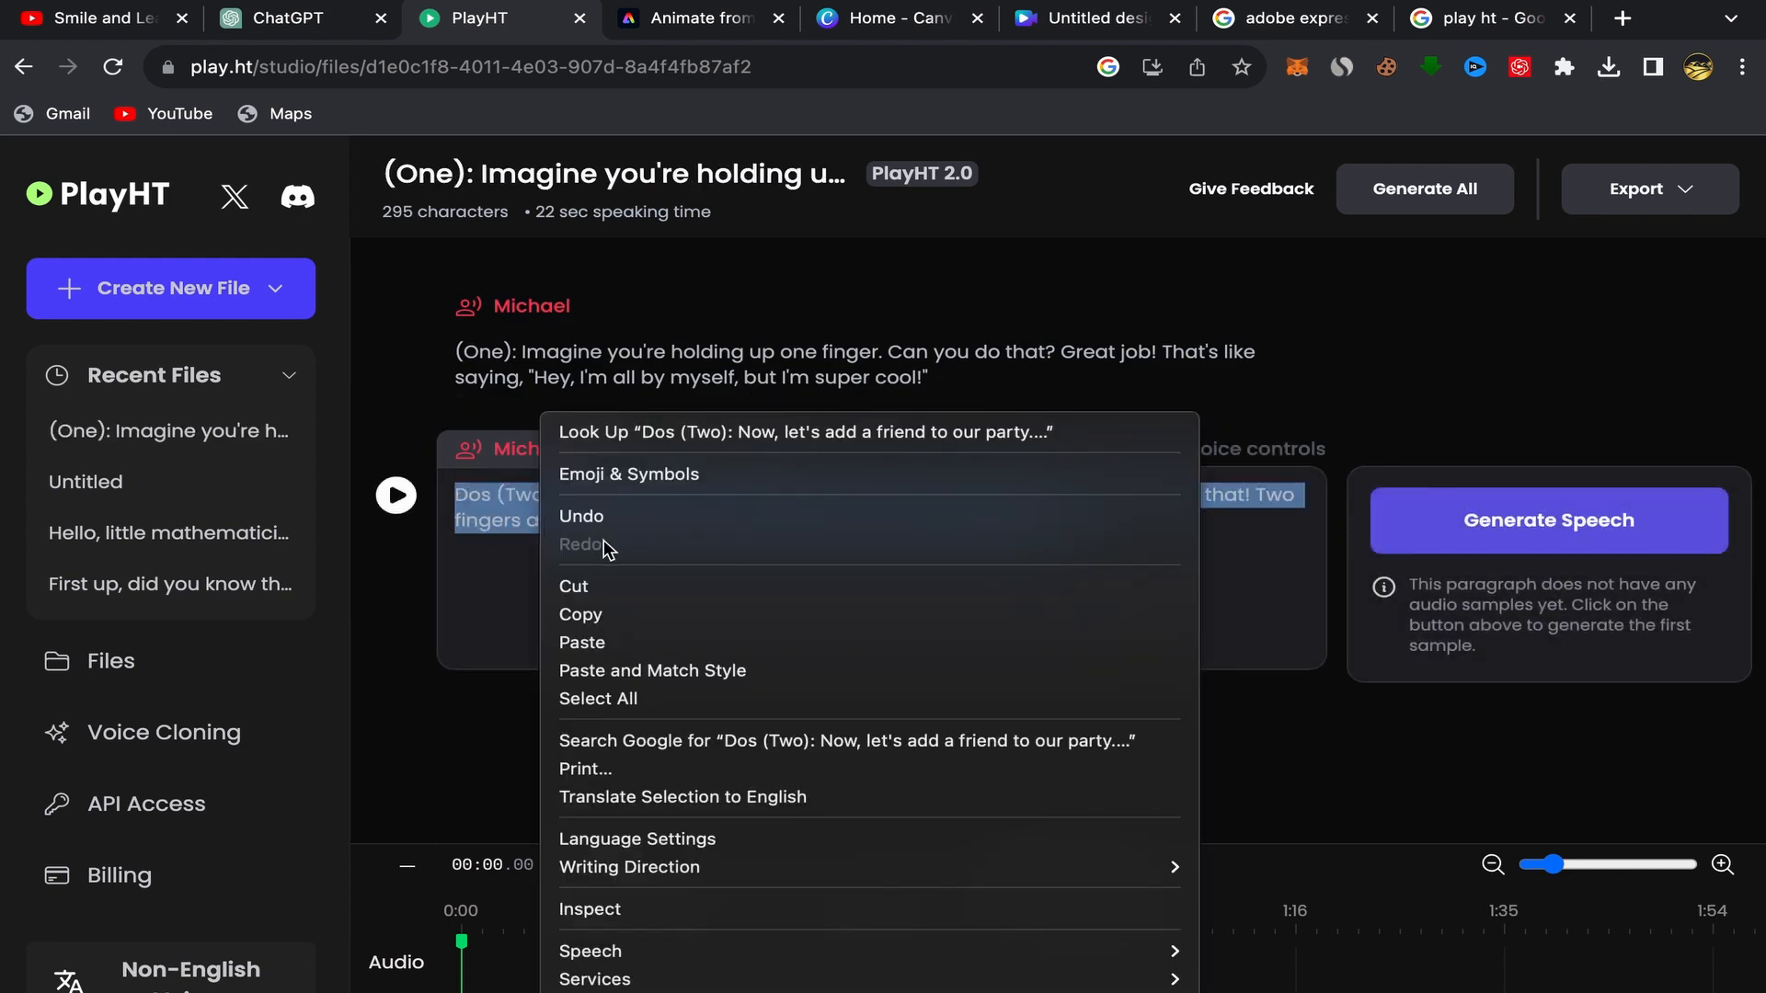
pyautogui.click(603, 616)
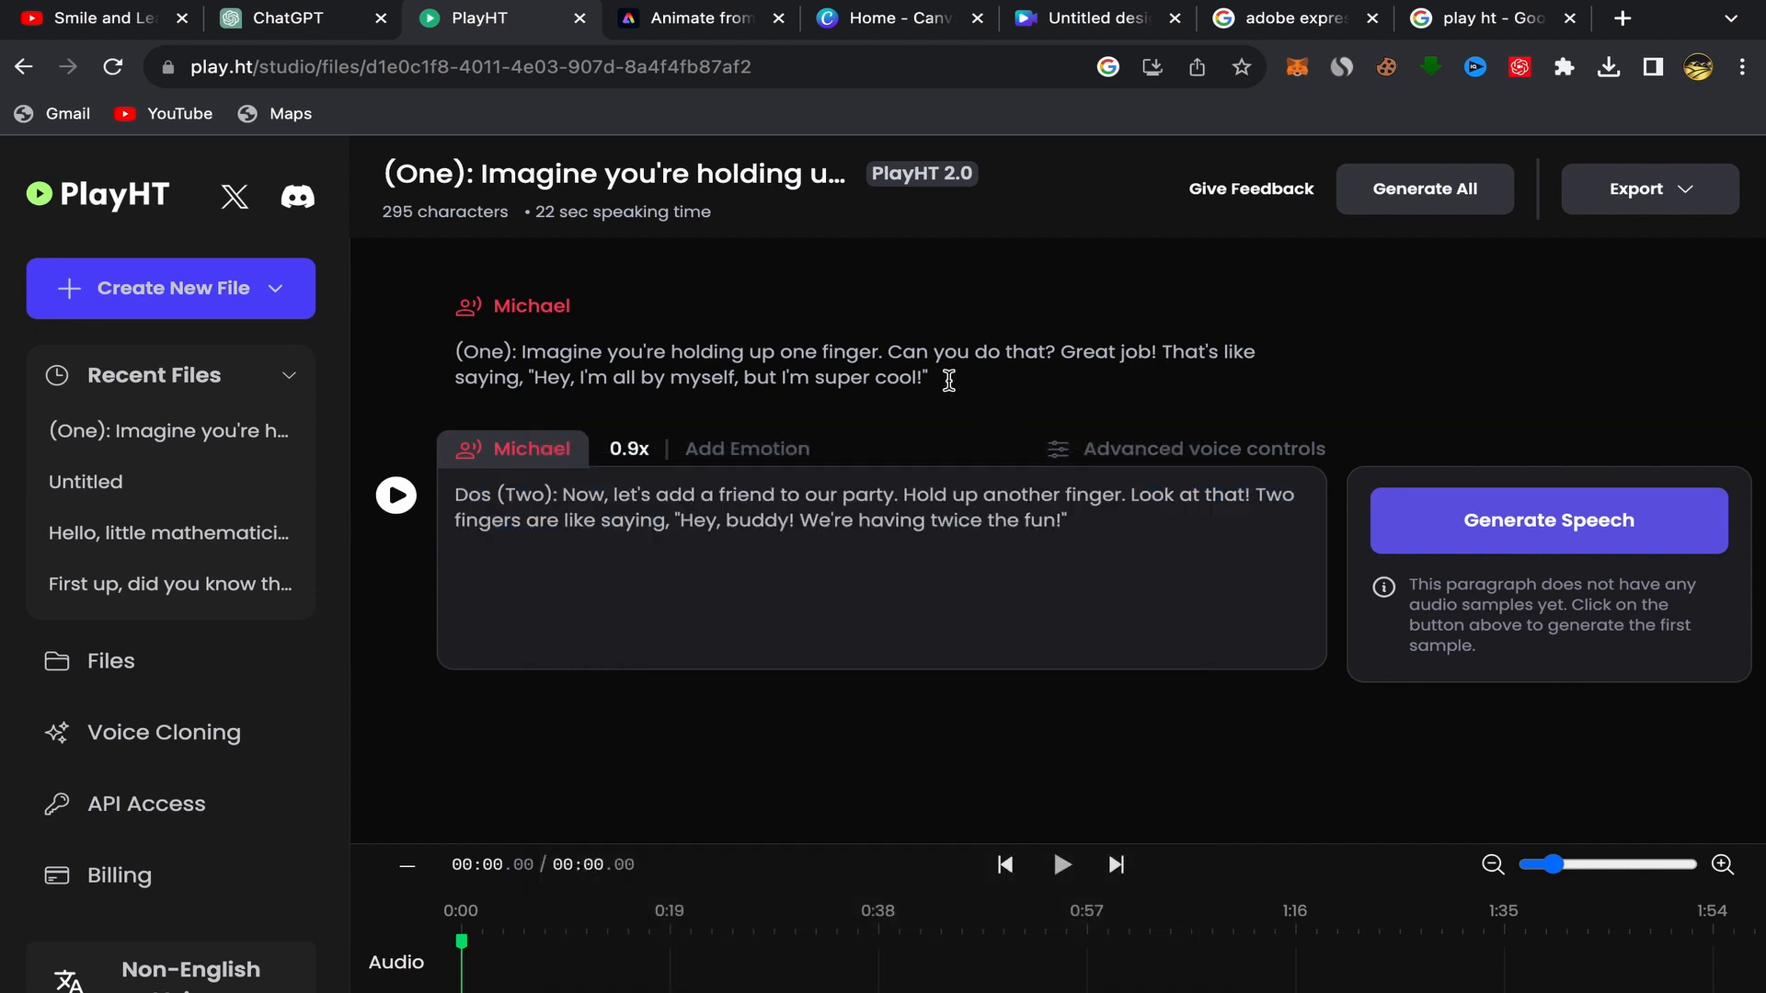
pyautogui.click(949, 380)
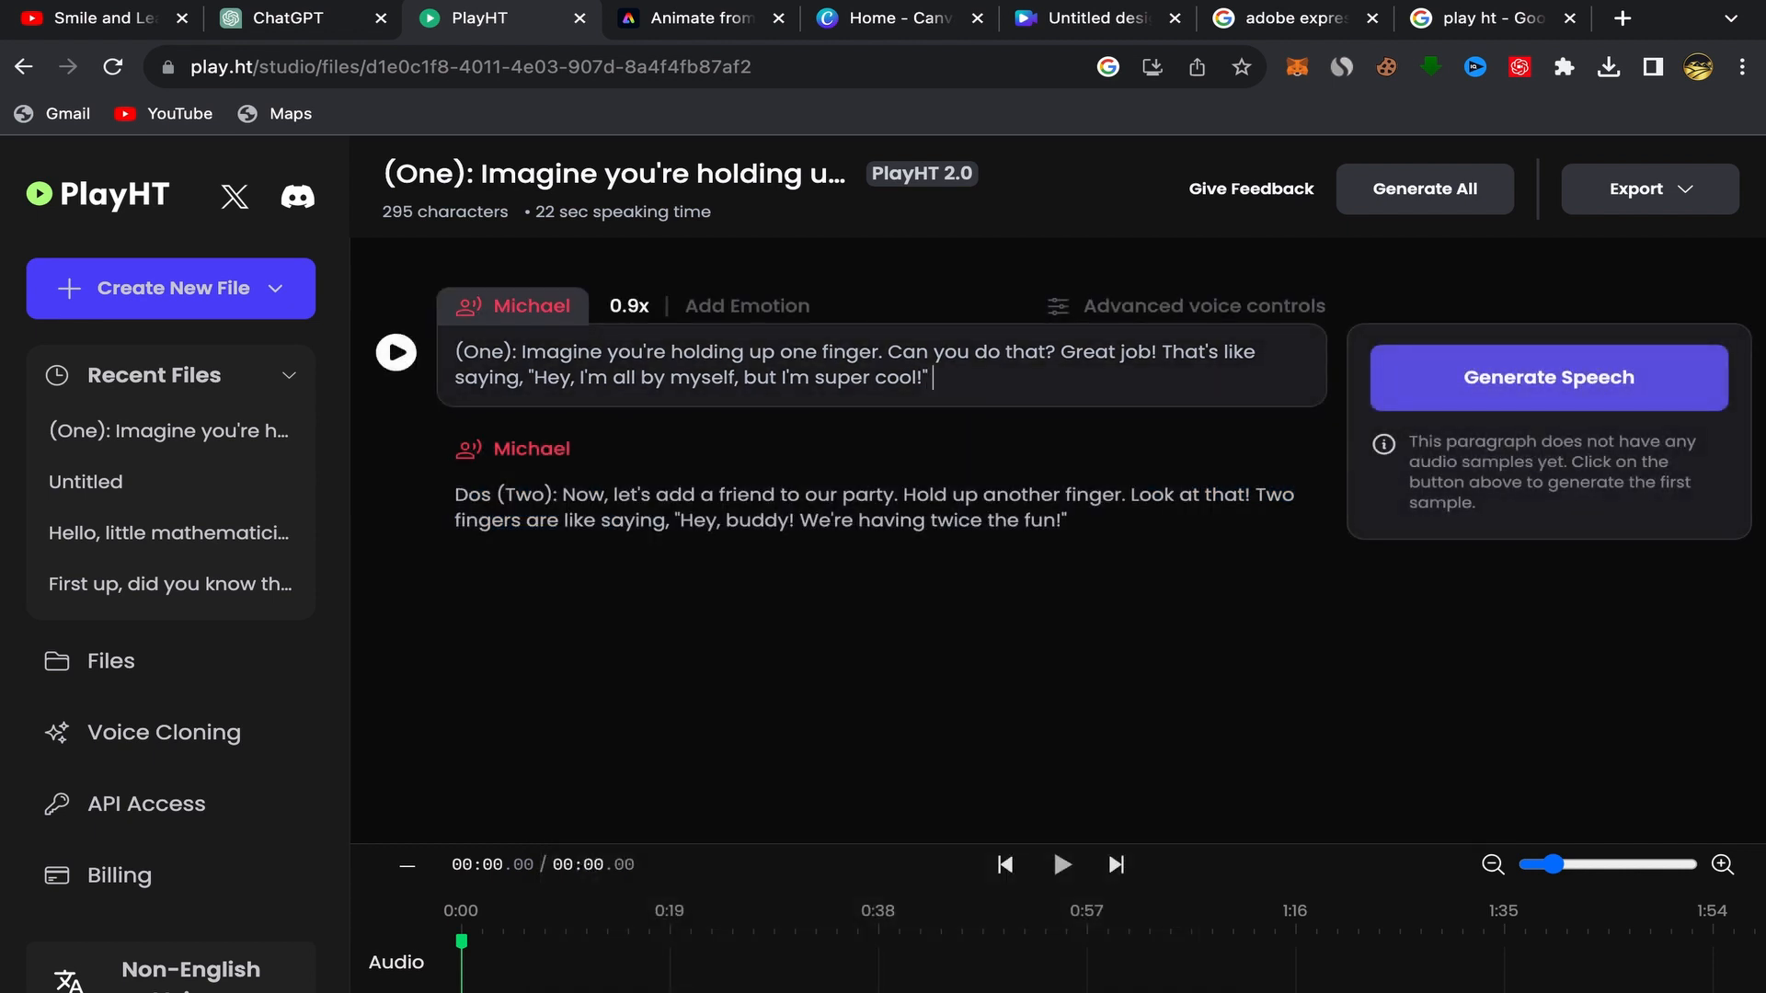
pyautogui.rightClick(948, 380)
pyautogui.click(1012, 563)
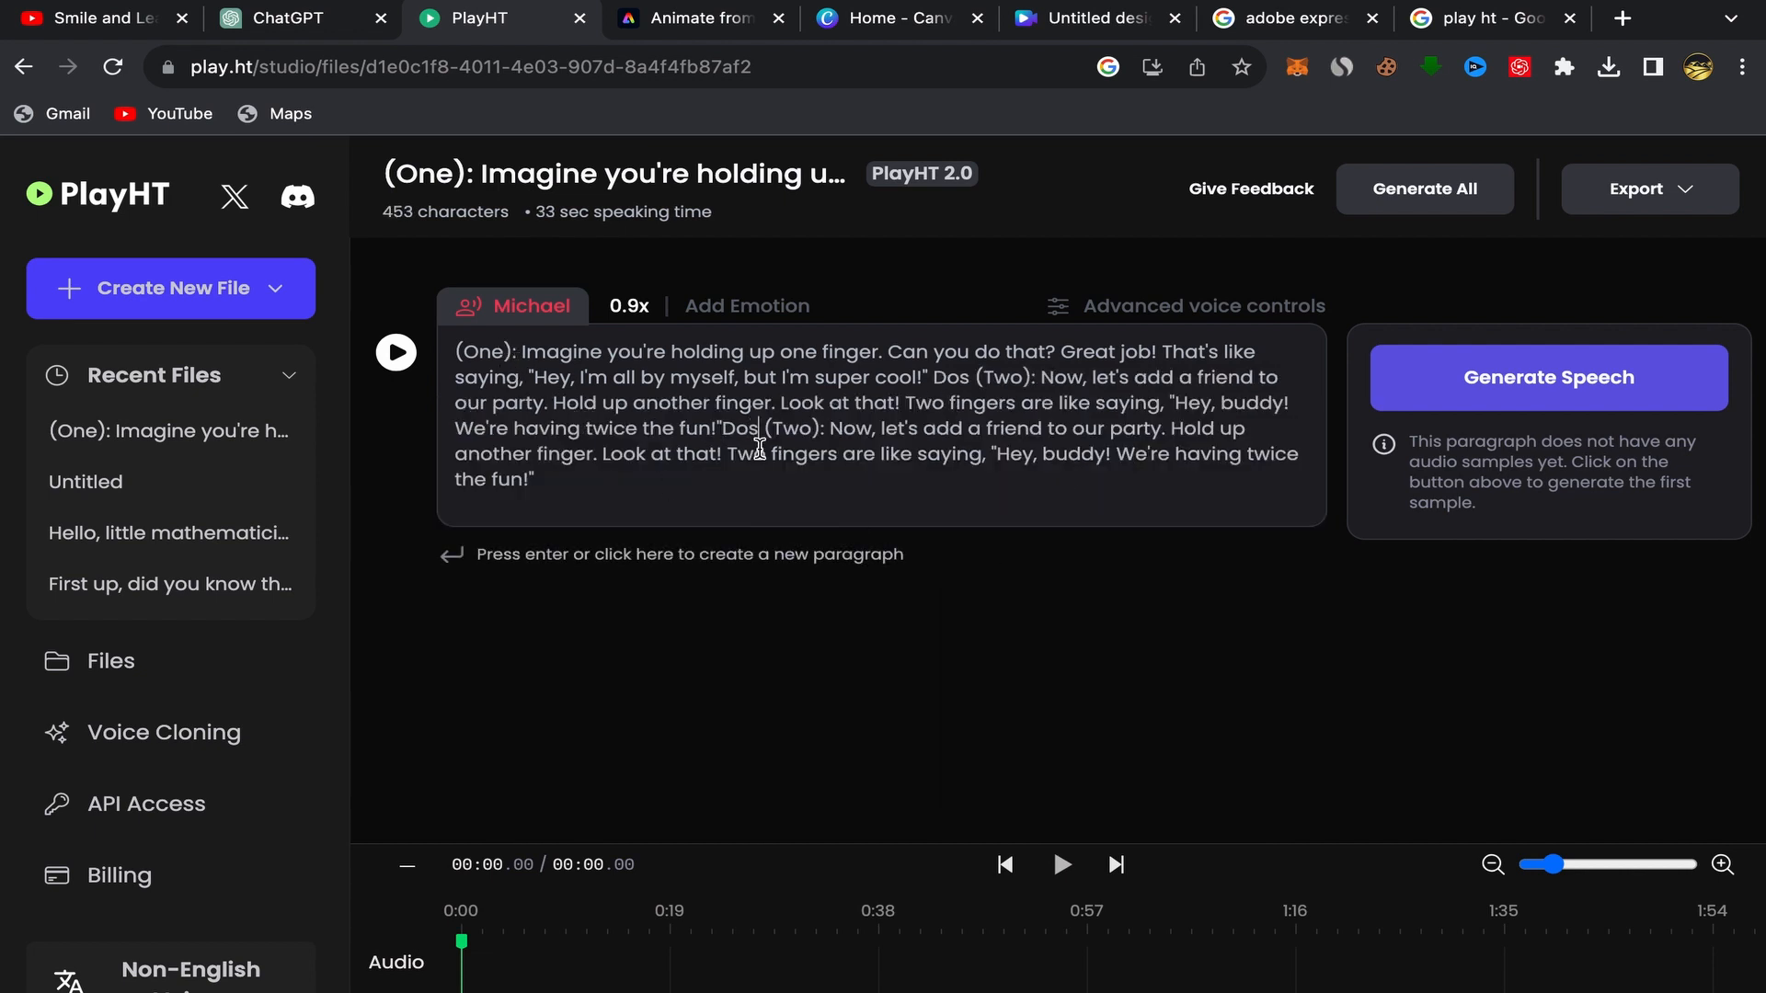
# Step: Delete the word "Dos" before the last "(Two)" in the combined paragraph
pyautogui.press('BackSpace')
pyautogui.press('BackSpace')
pyautogui.press('BackSpace')
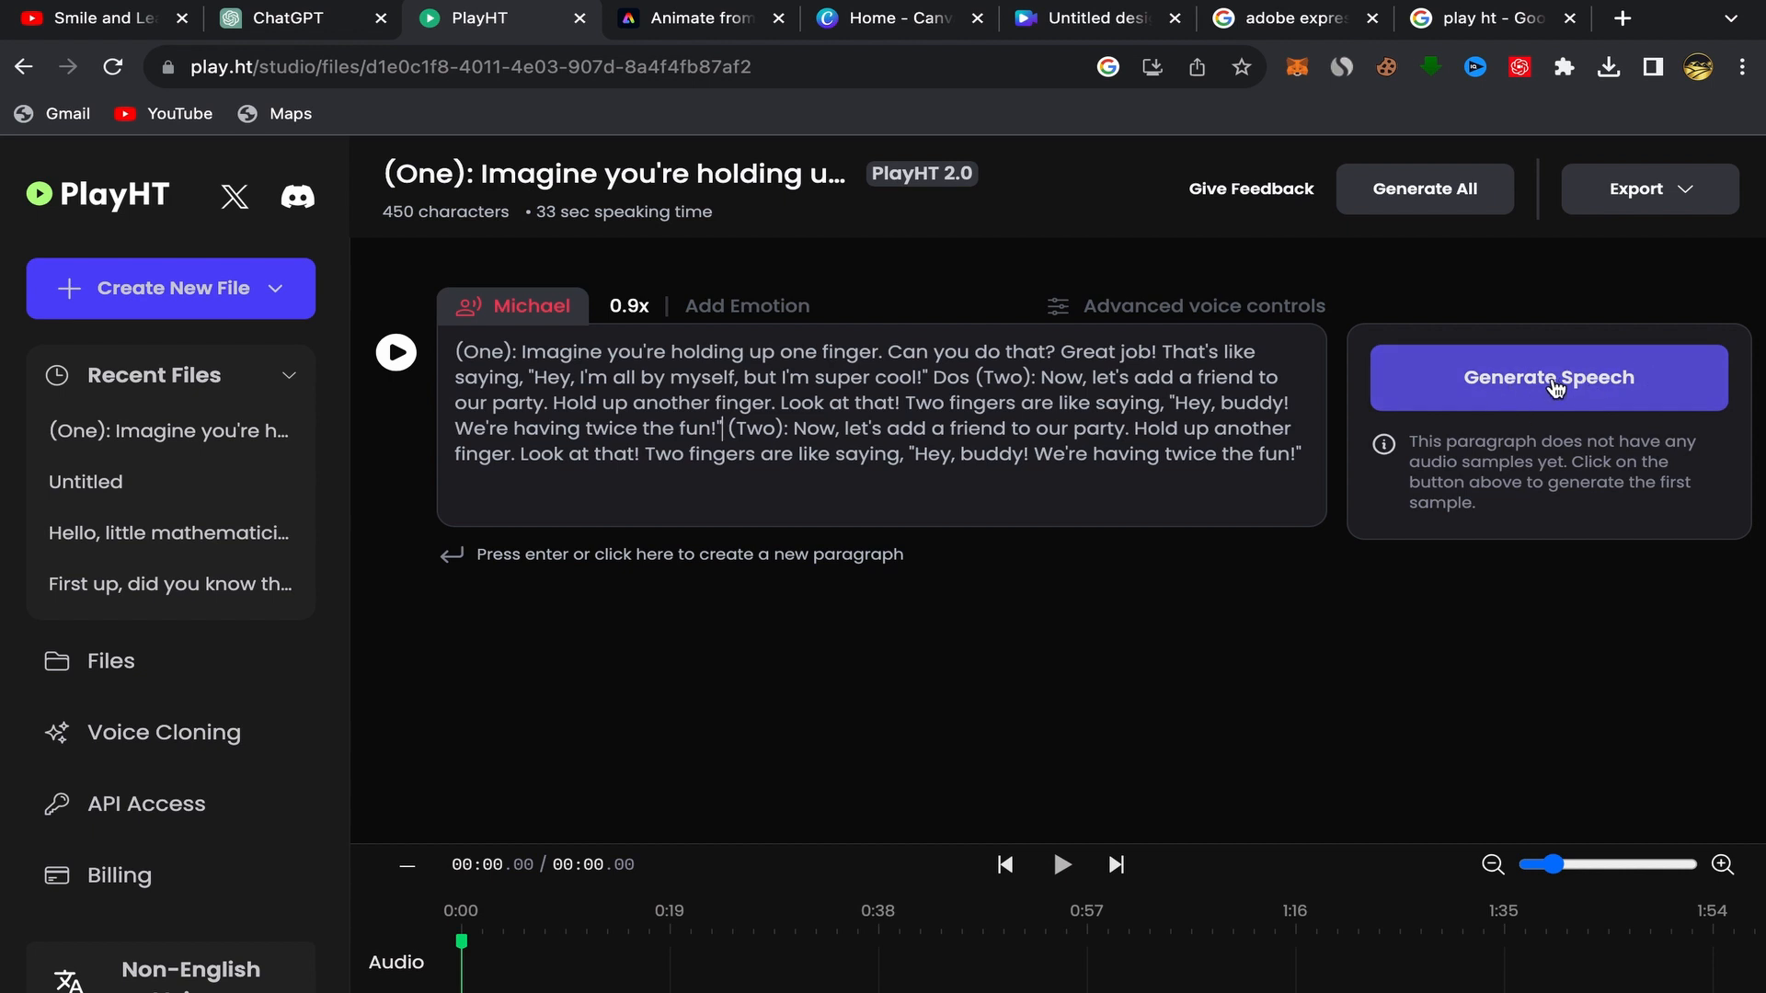
# Step: Generate speech from the combined paragraph and download the audio sample after previewing it
pyautogui.click(1553, 387)
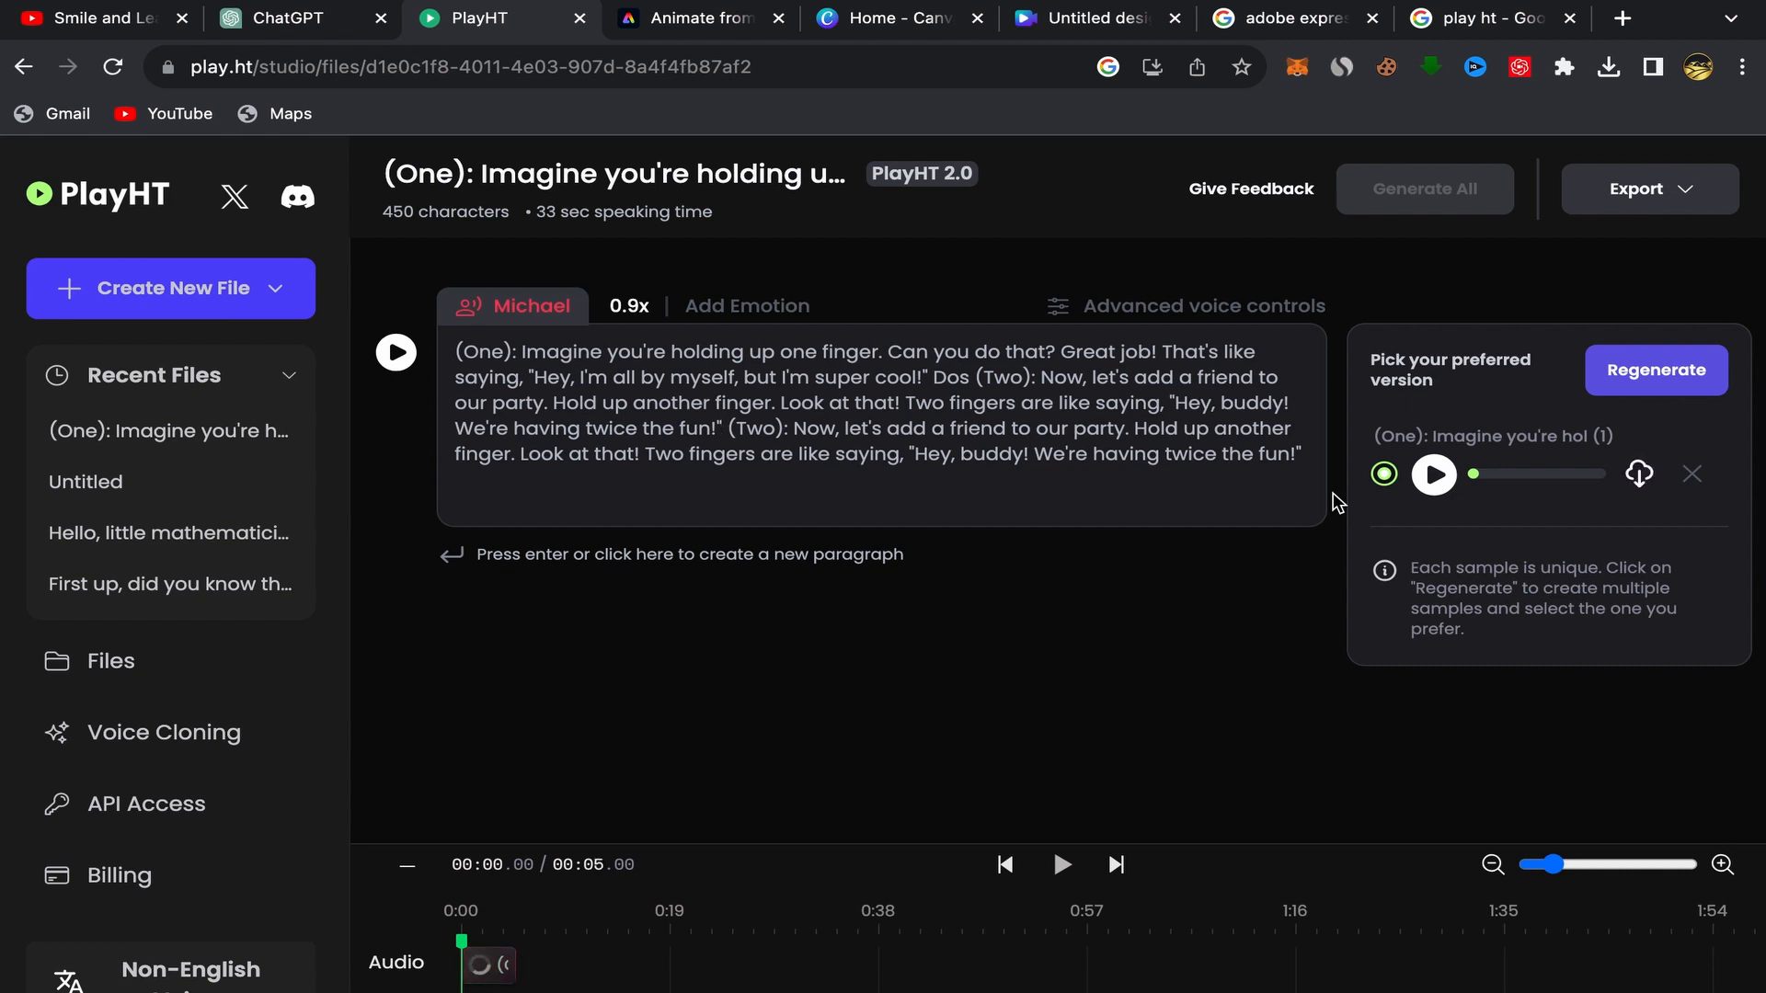
pyautogui.click(1434, 475)
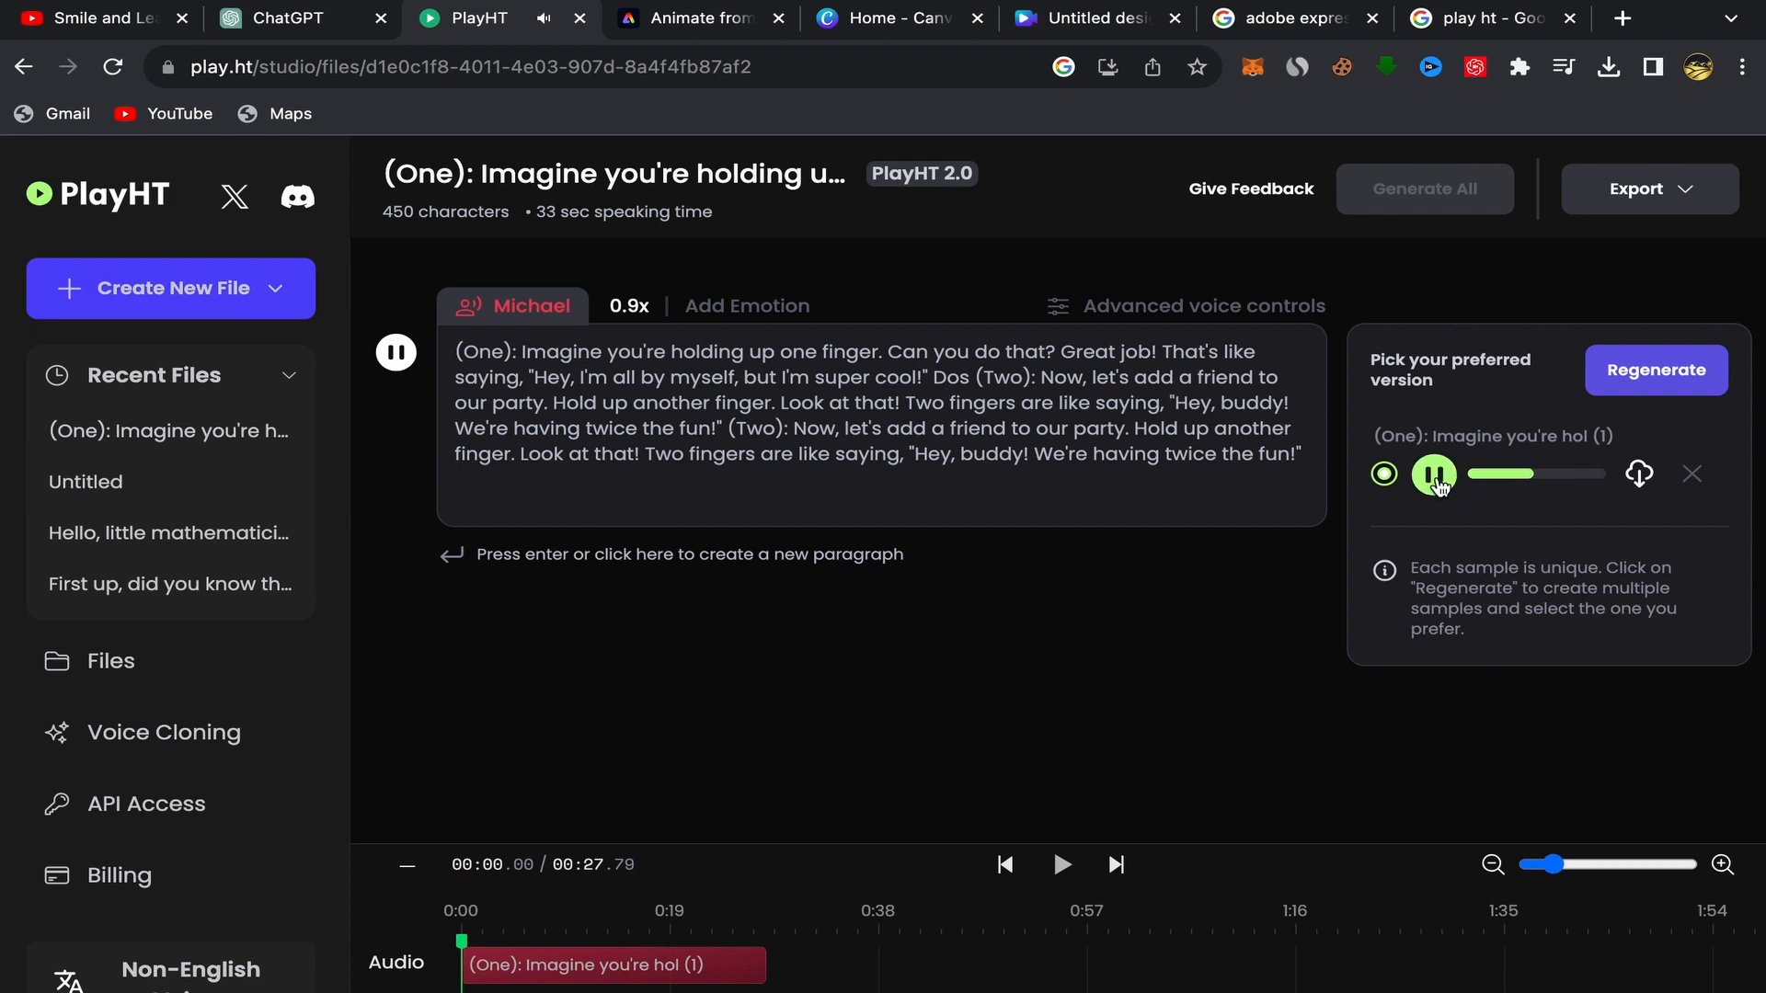
pyautogui.click(1437, 480)
pyautogui.click(1641, 476)
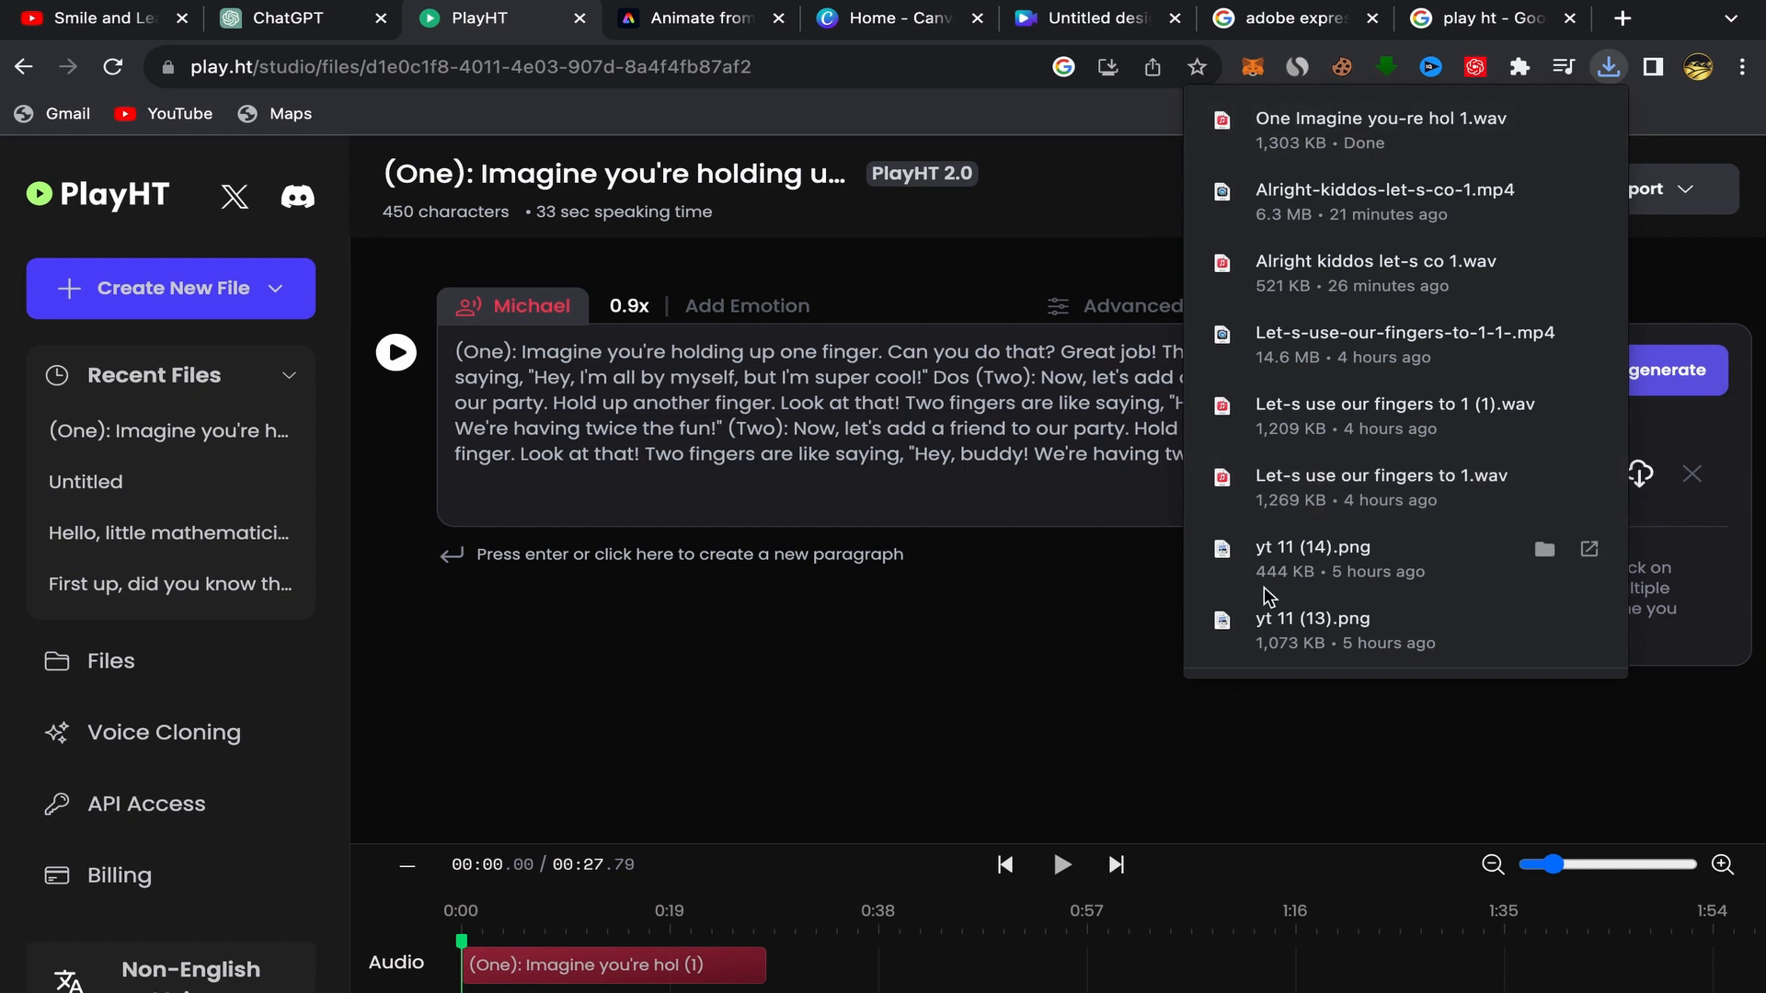
pyautogui.click(1140, 602)
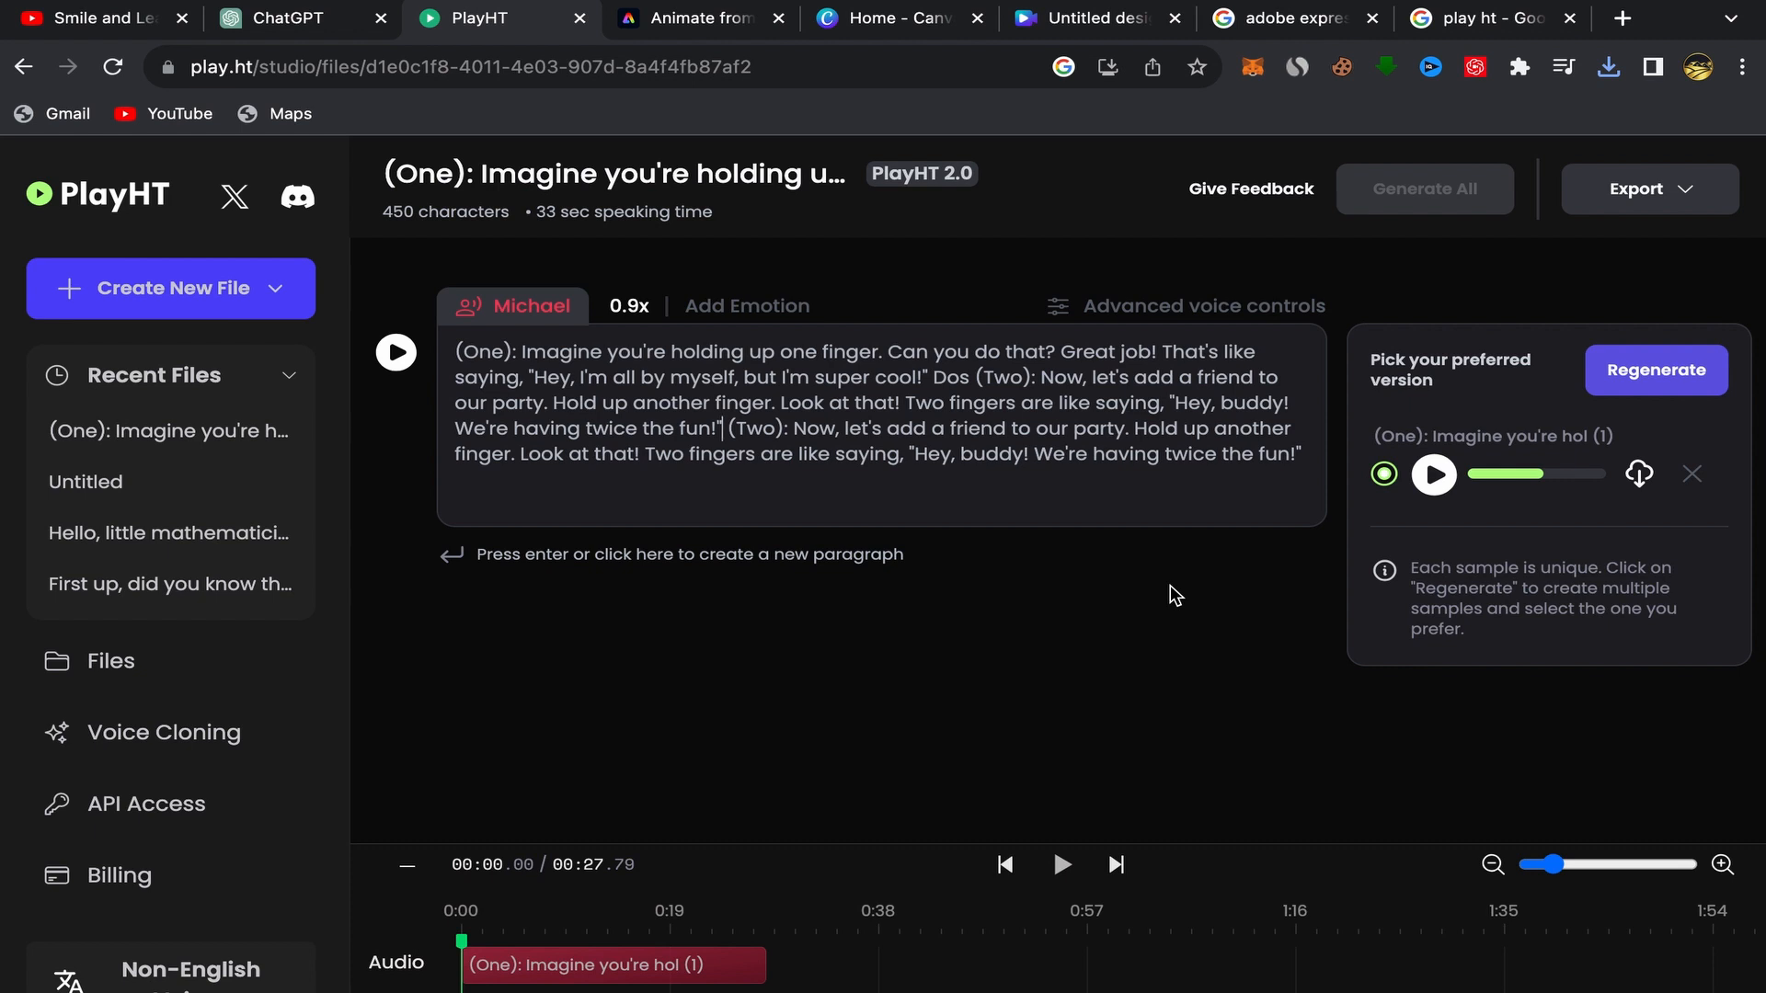
# Step: Switch to Adobe Express and open the Animate from audio quick action
pyautogui.click(1481, 21)
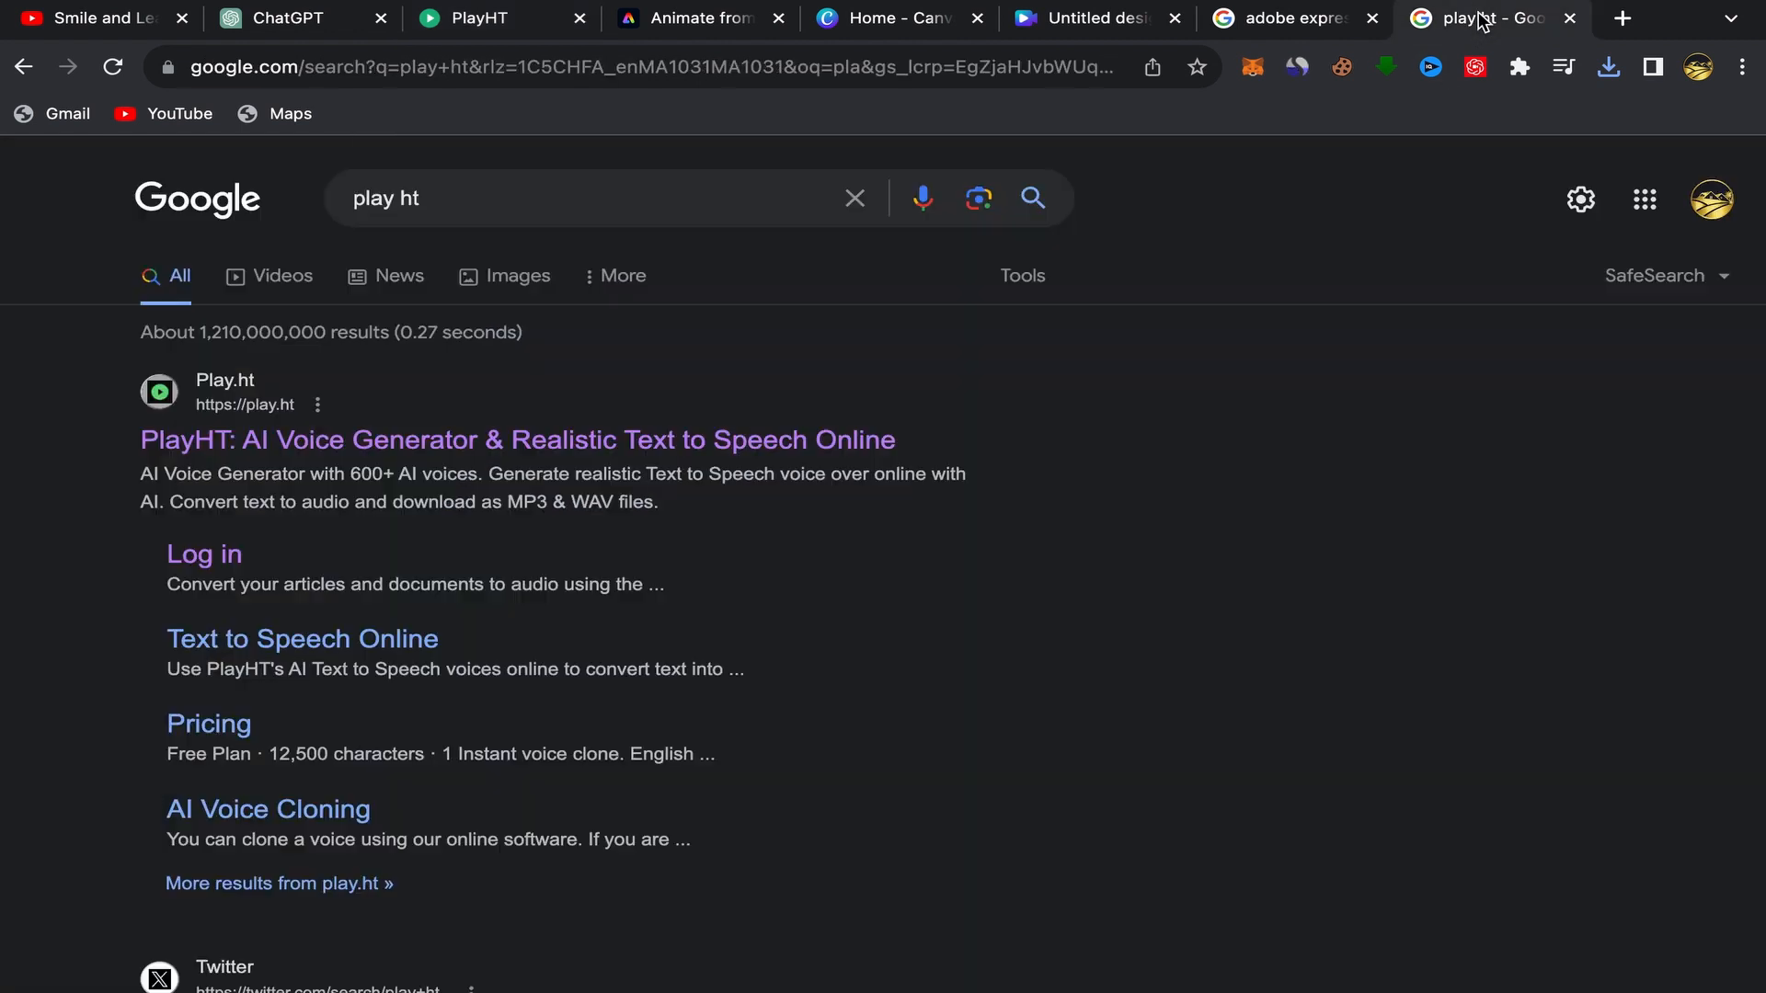
pyautogui.click(1306, 21)
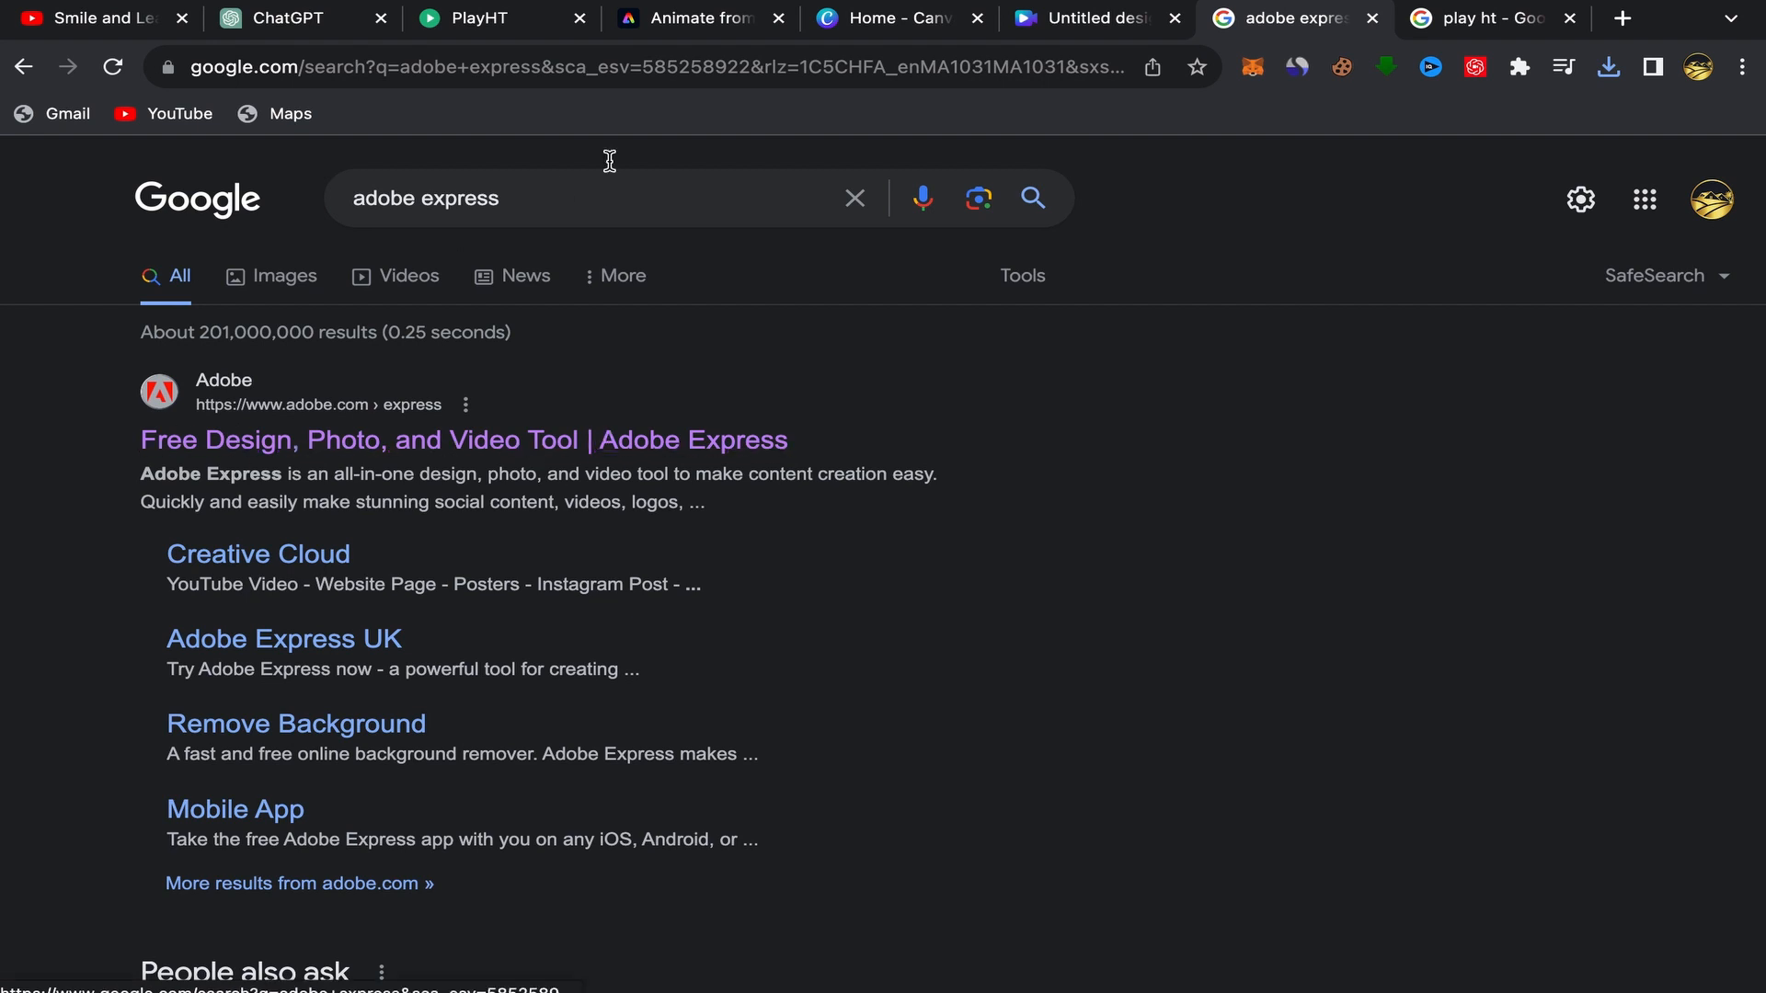
pyautogui.click(675, 20)
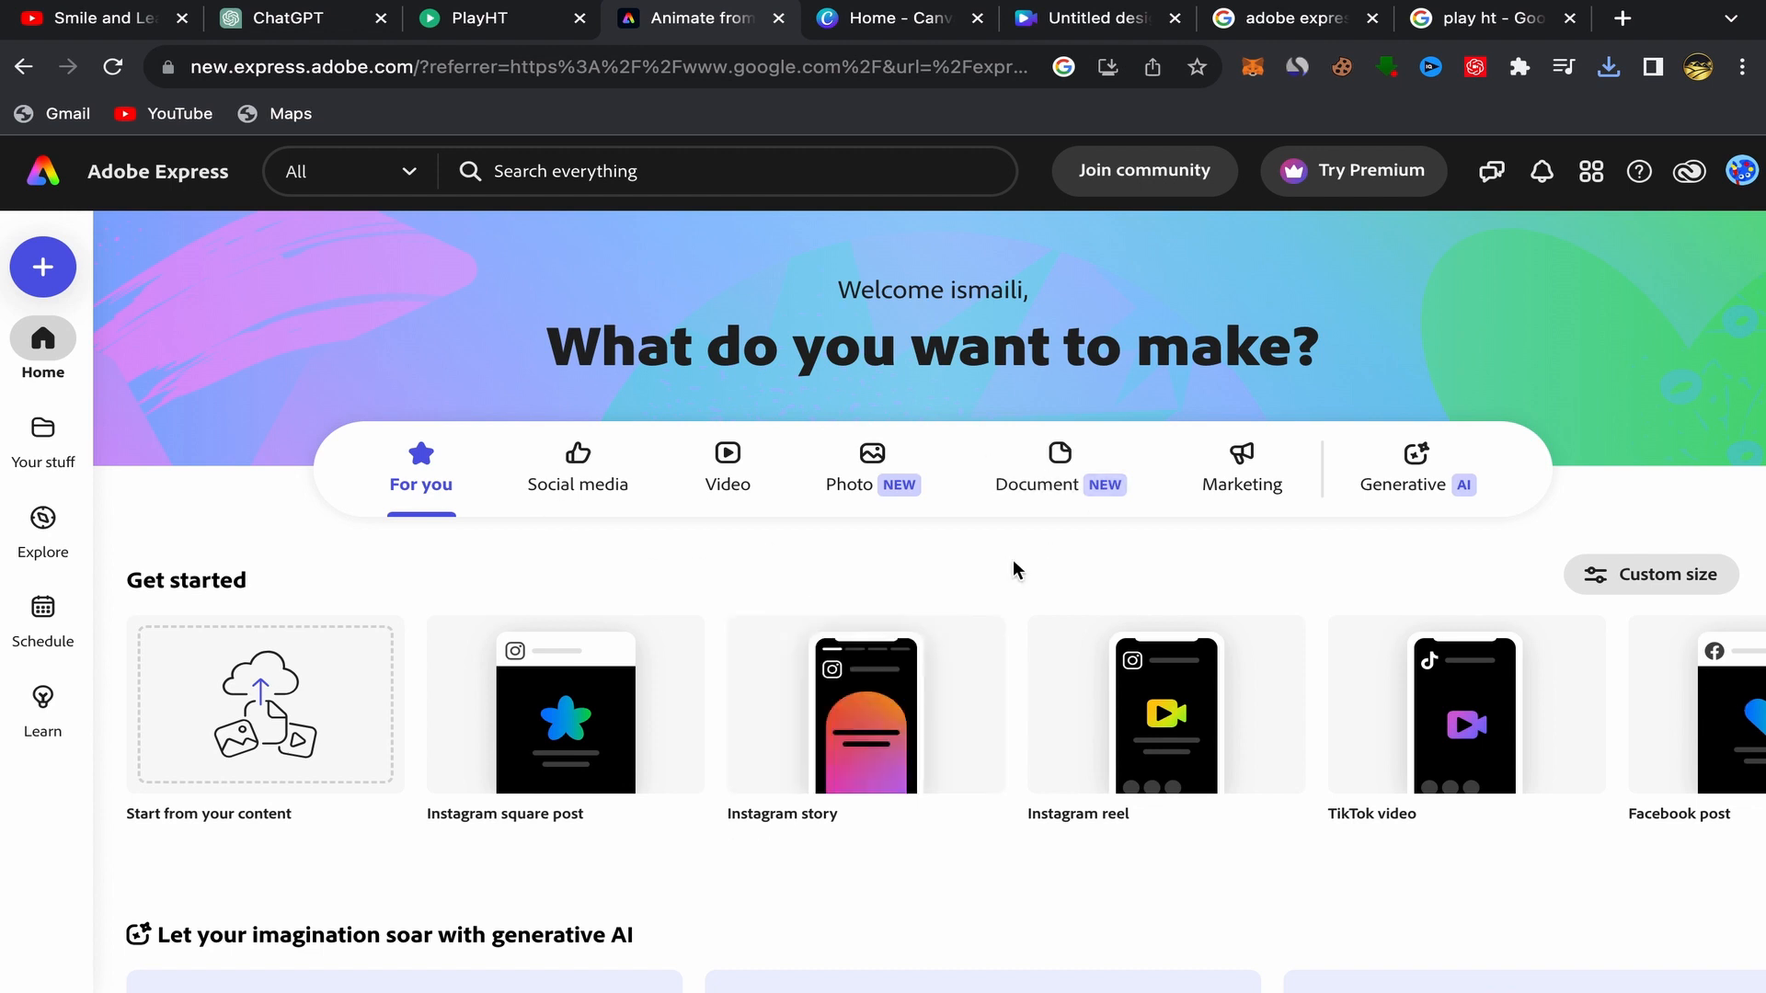
pyautogui.scroll(-10, 1013, 568)
pyautogui.scroll(-3, 1016, 571)
pyautogui.scroll(3, 1016, 574)
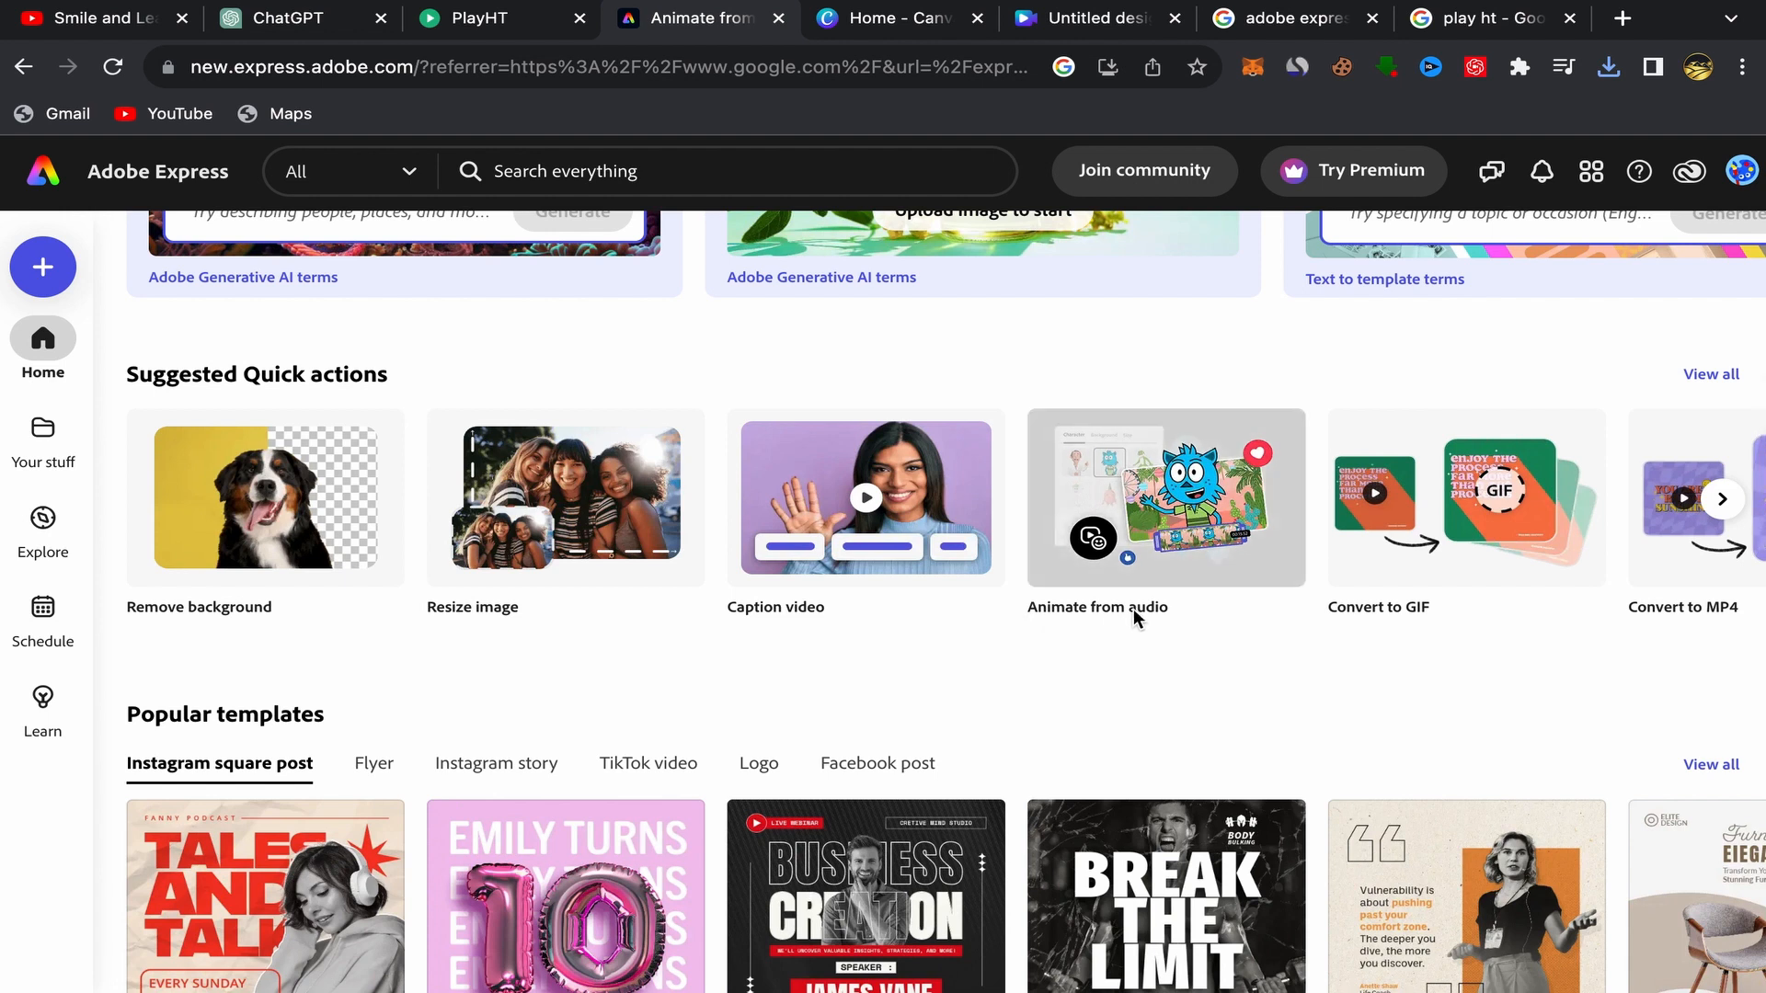
pyautogui.click(1160, 515)
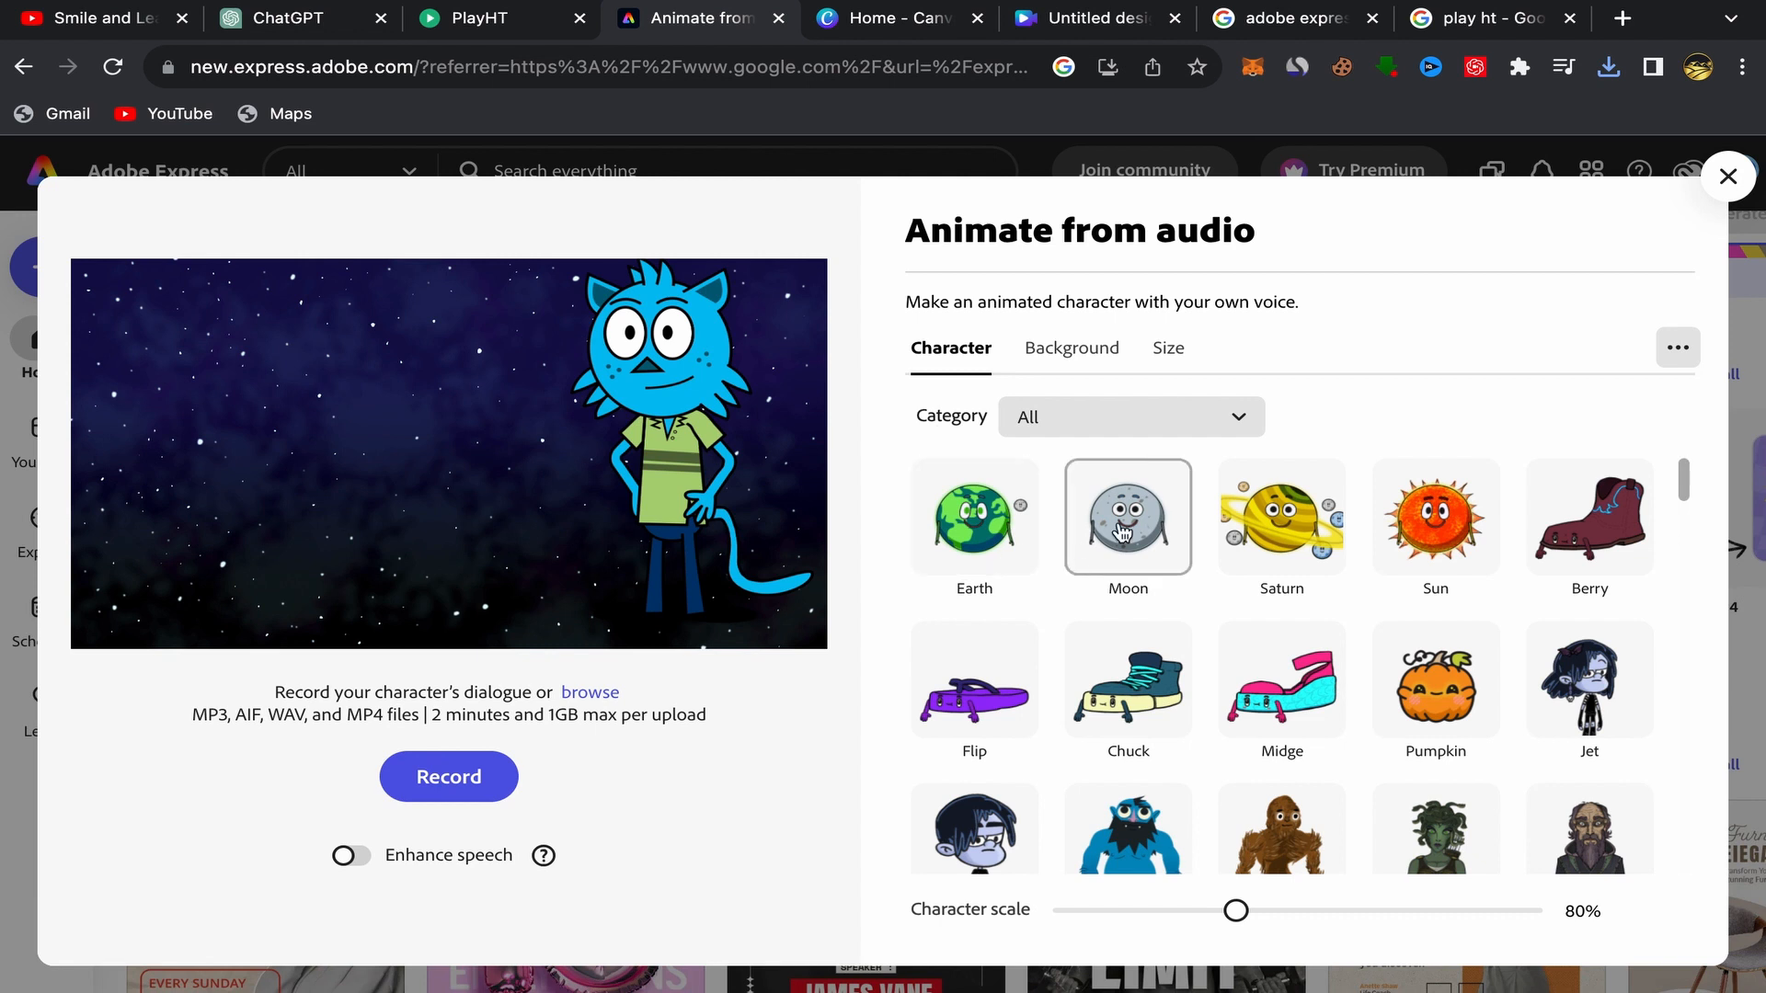
# Step: Review the platform sizes available for the animation, keeping YouTube Landscape 16:9 at 1920 x 1080
pyautogui.click(1181, 363)
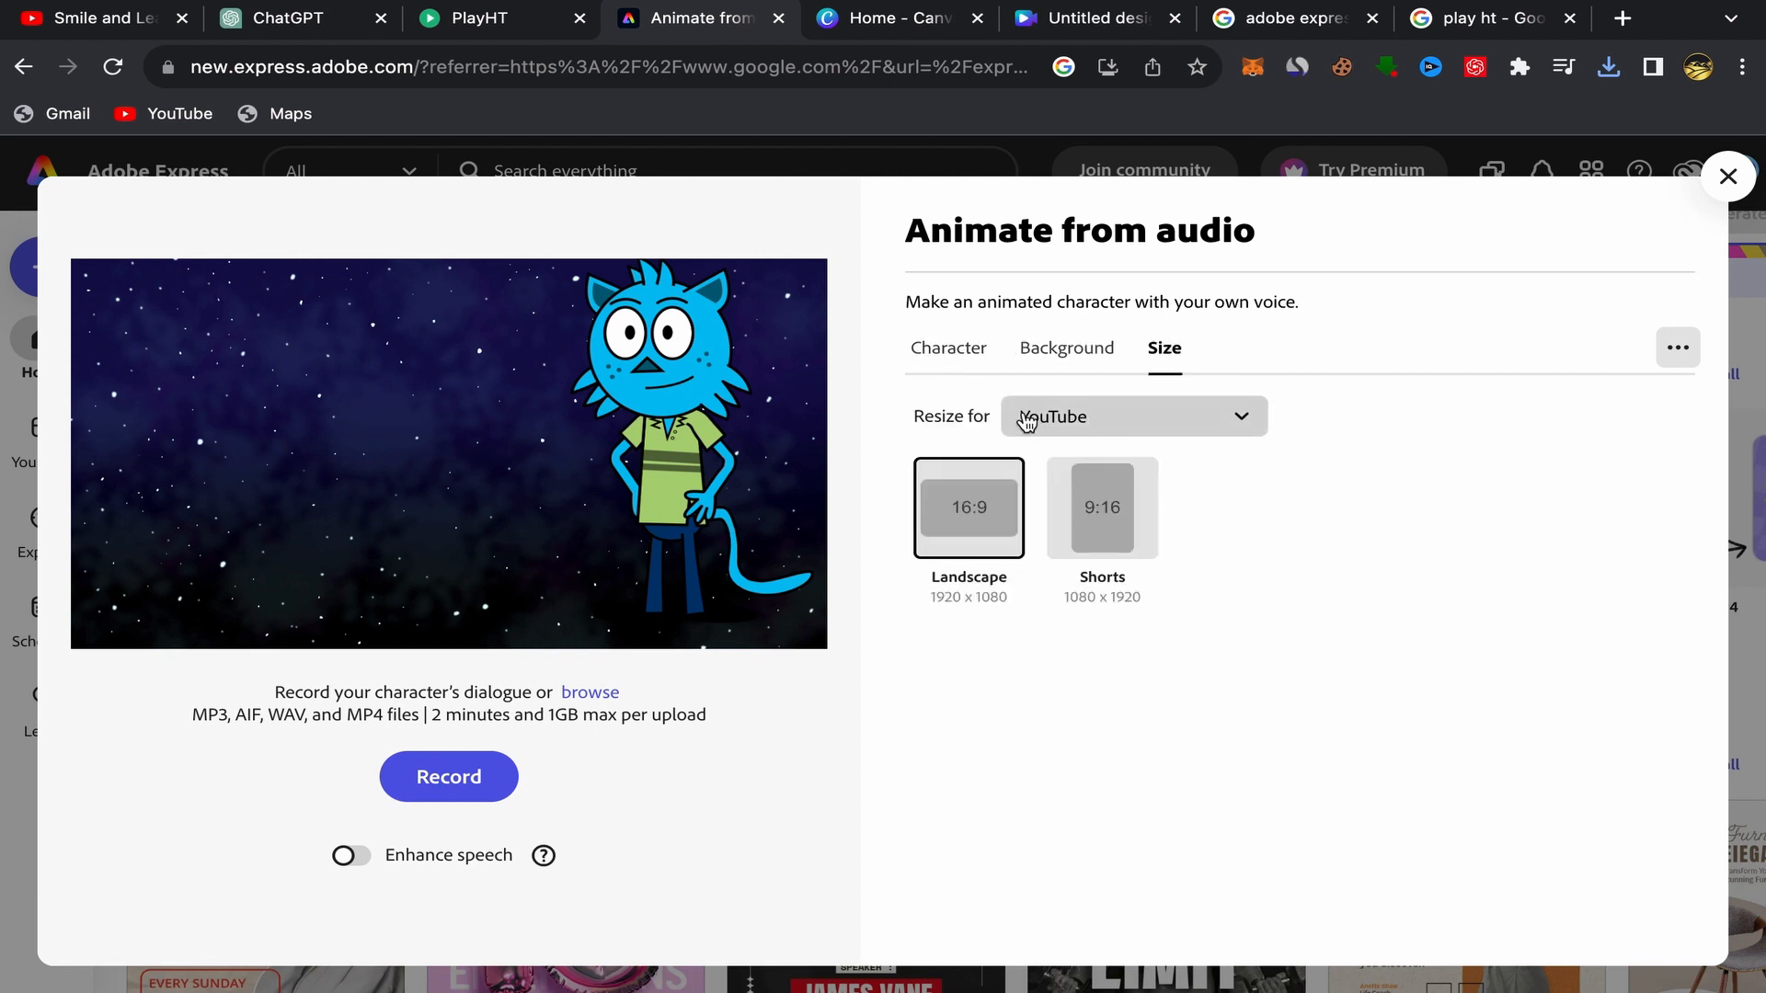
pyautogui.click(1224, 426)
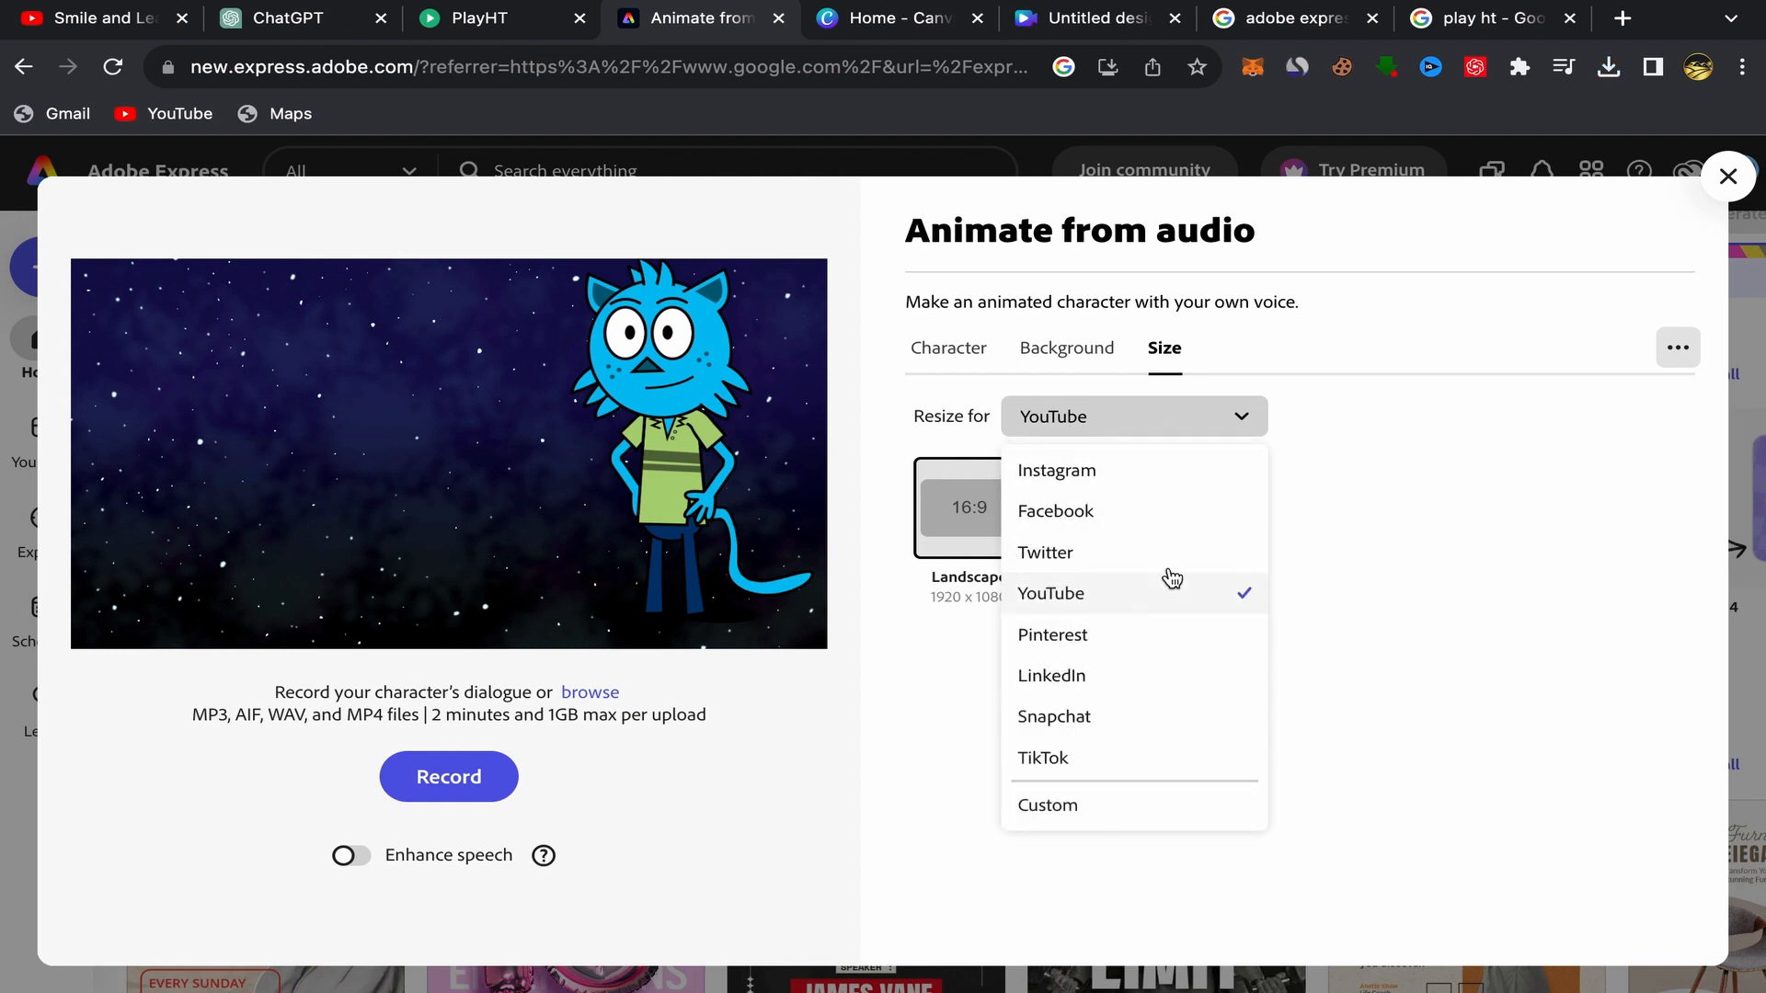
pyautogui.click(1293, 488)
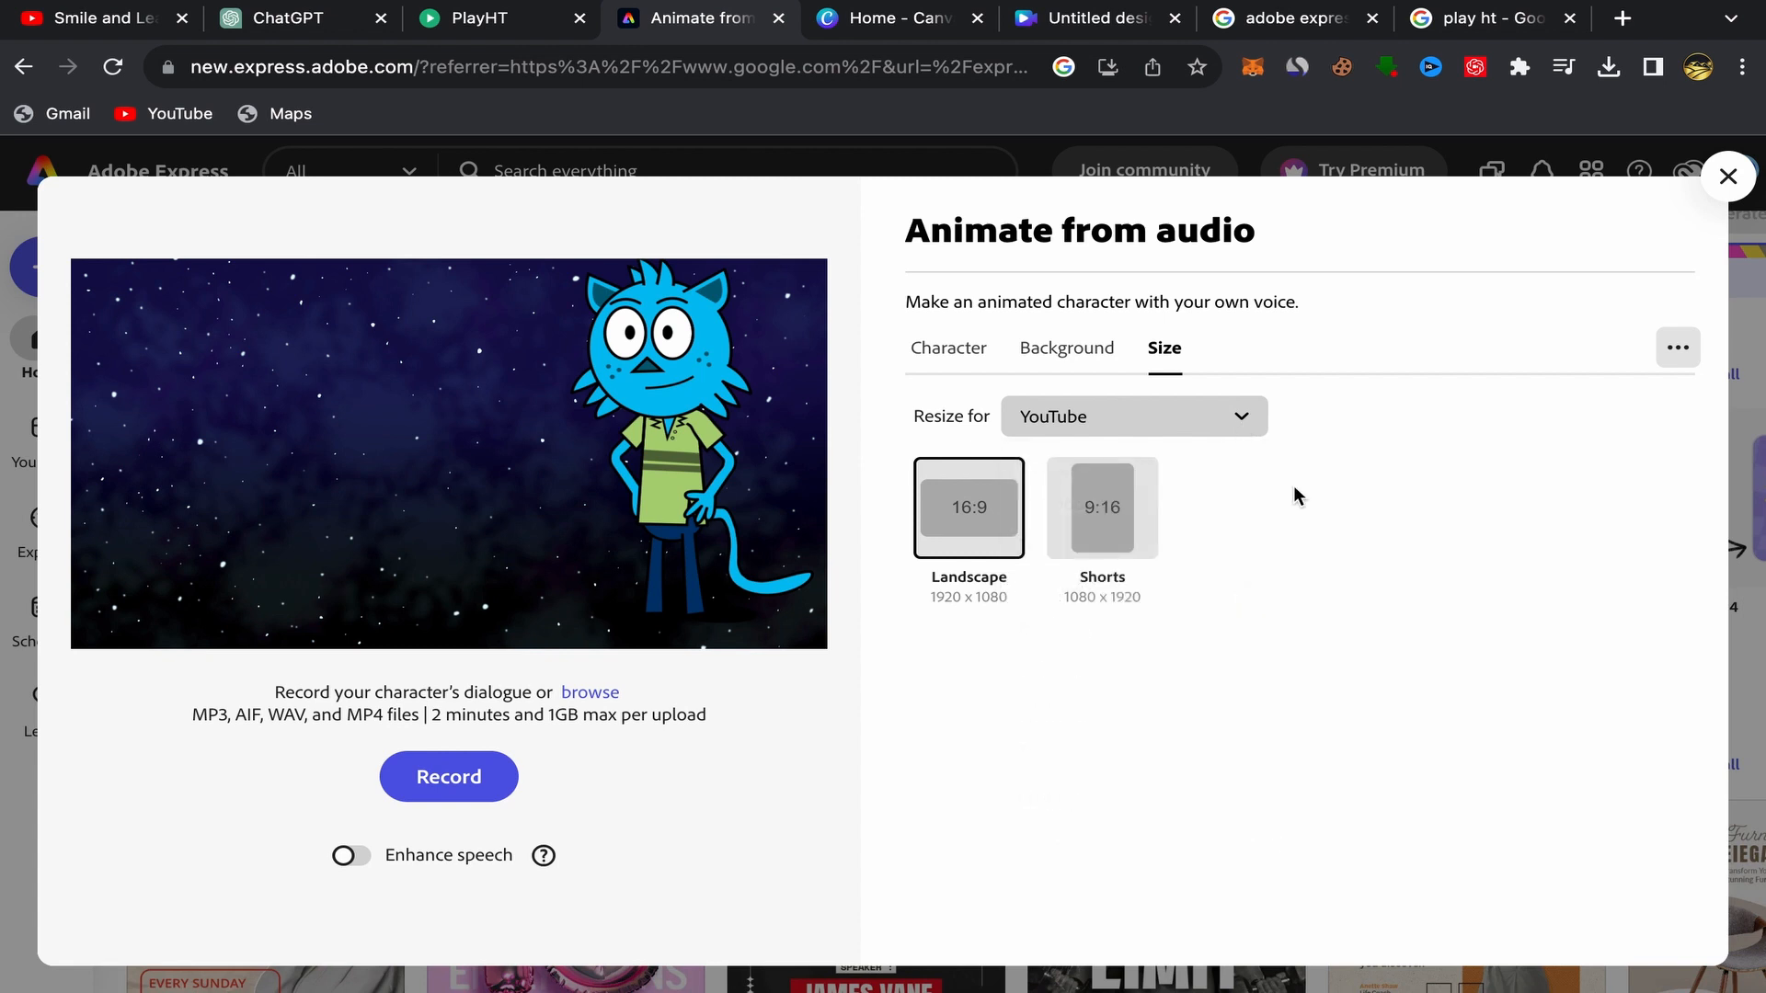
# Step: Try the Hotdog Stand, Baseball Diamond, Mustard and Pond backgrounds behind the character, and apply Lighthouse
pyautogui.click(1091, 357)
pyautogui.scroll(-1, 1212, 720)
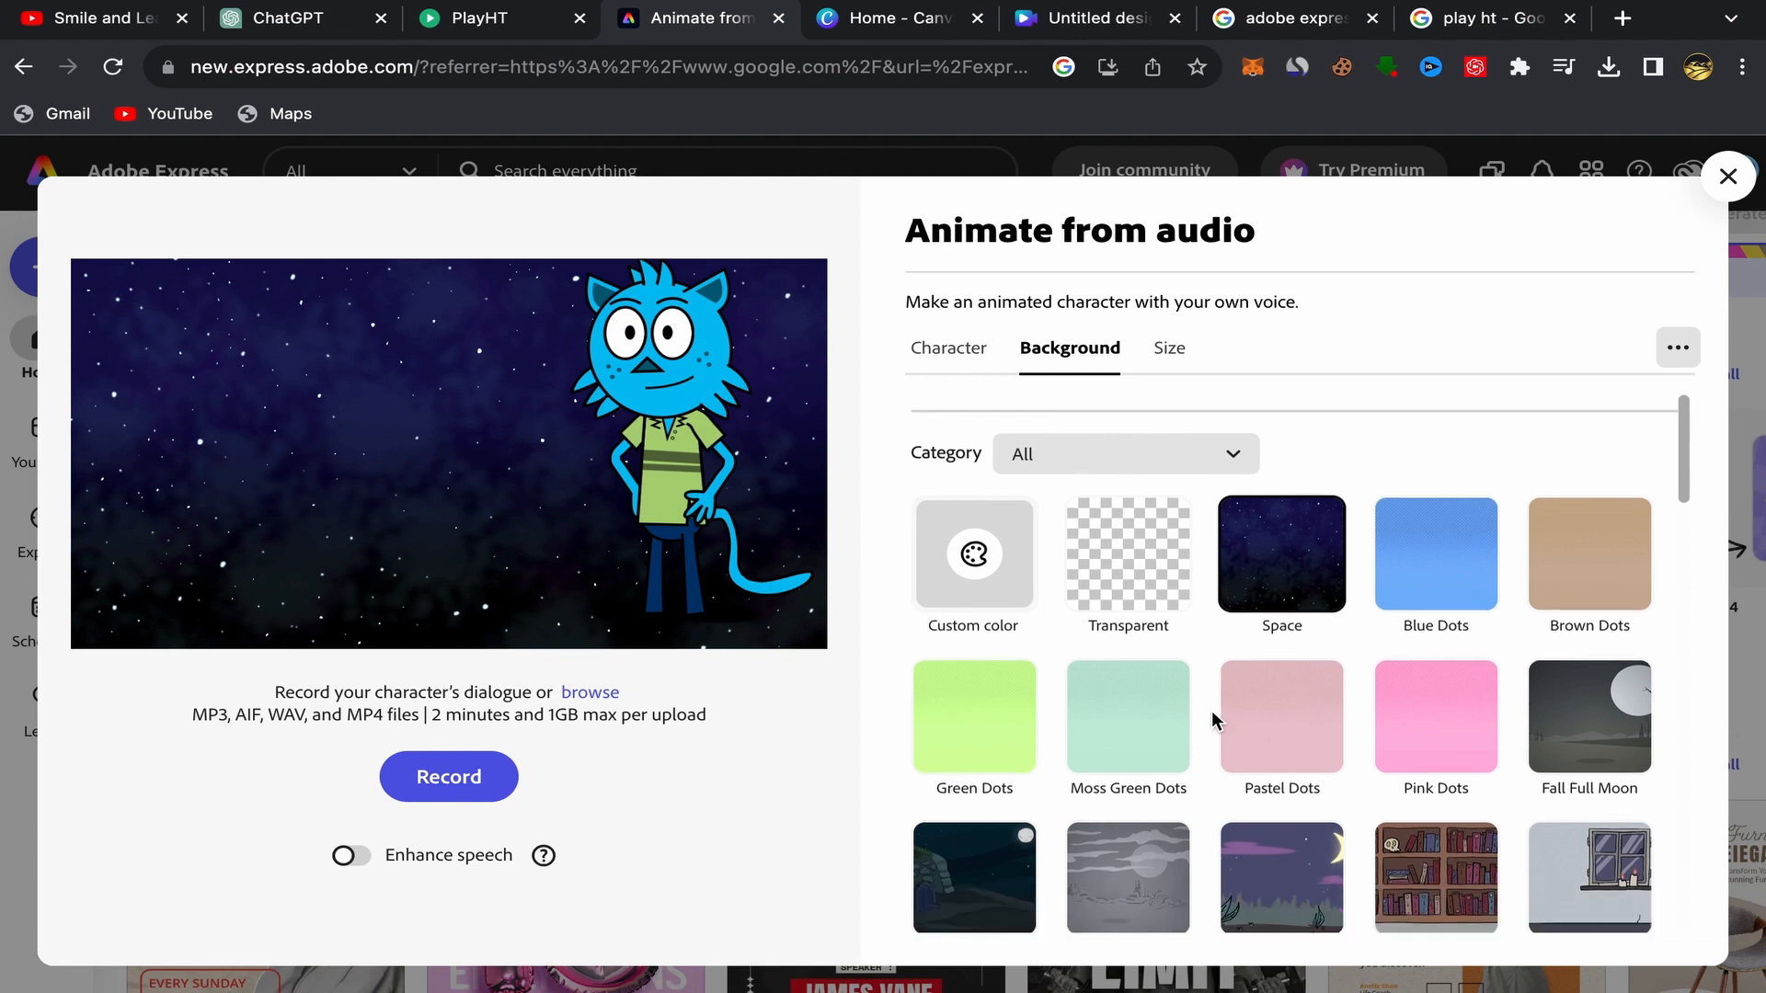
pyautogui.scroll(-10, 1213, 720)
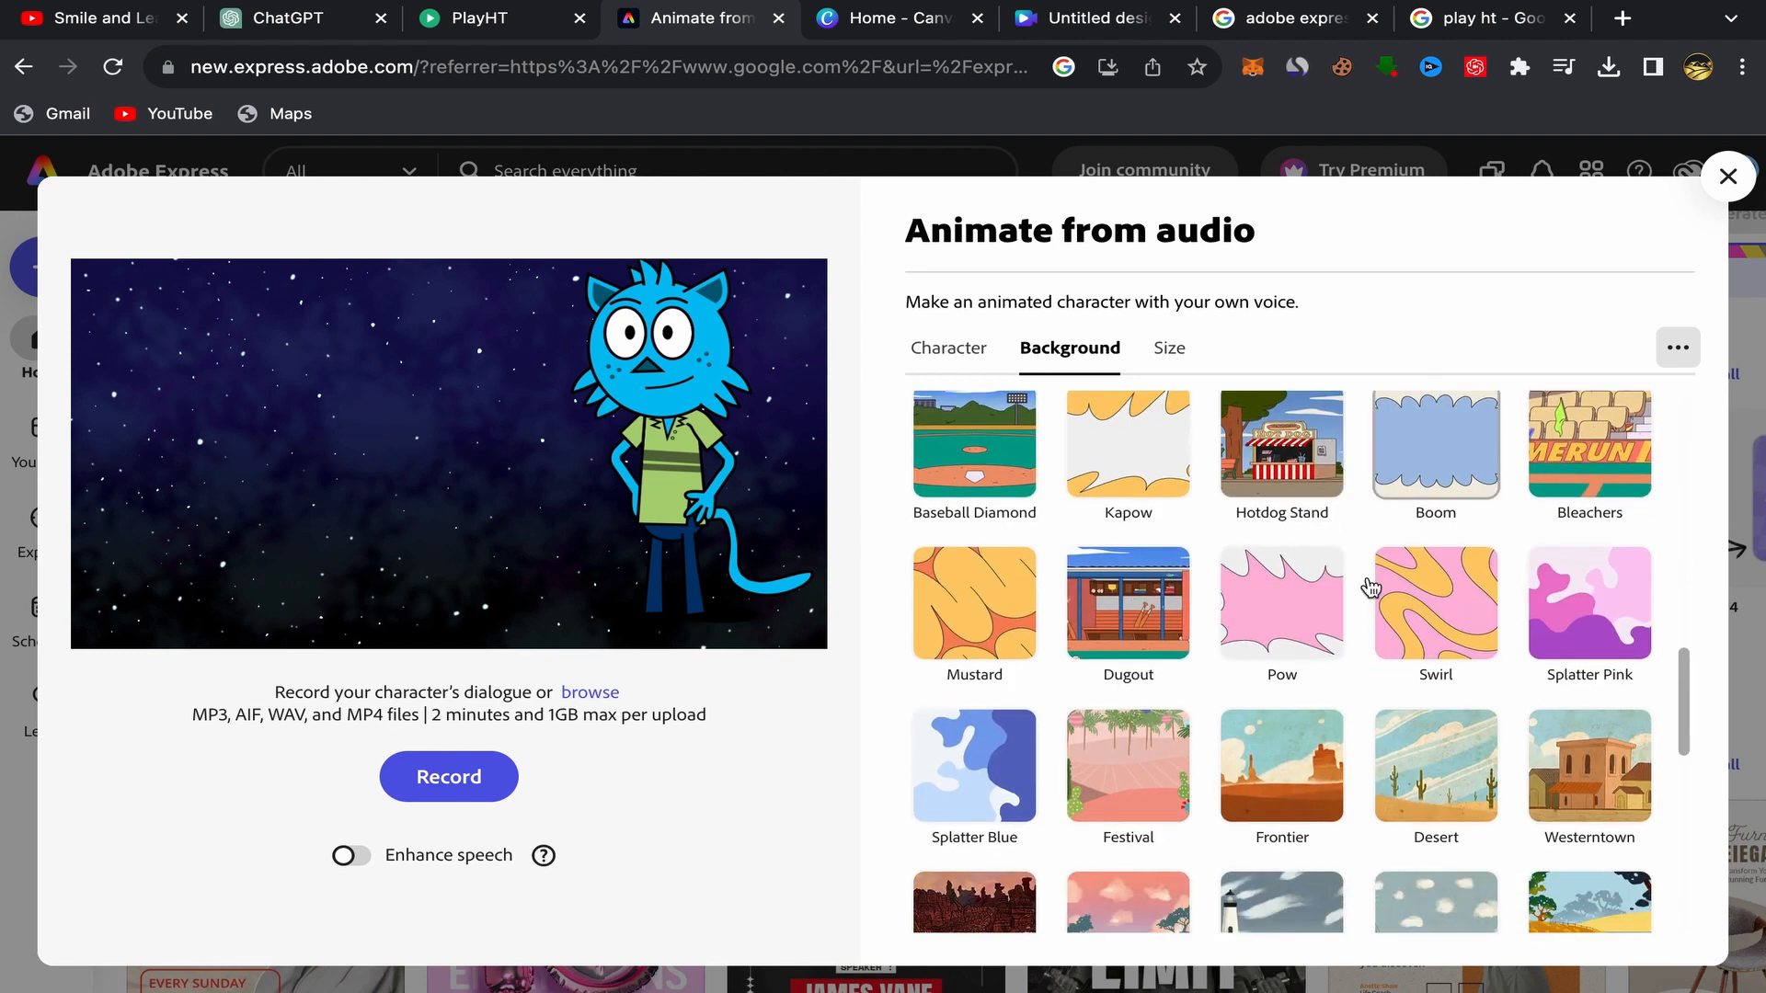
pyautogui.click(1306, 461)
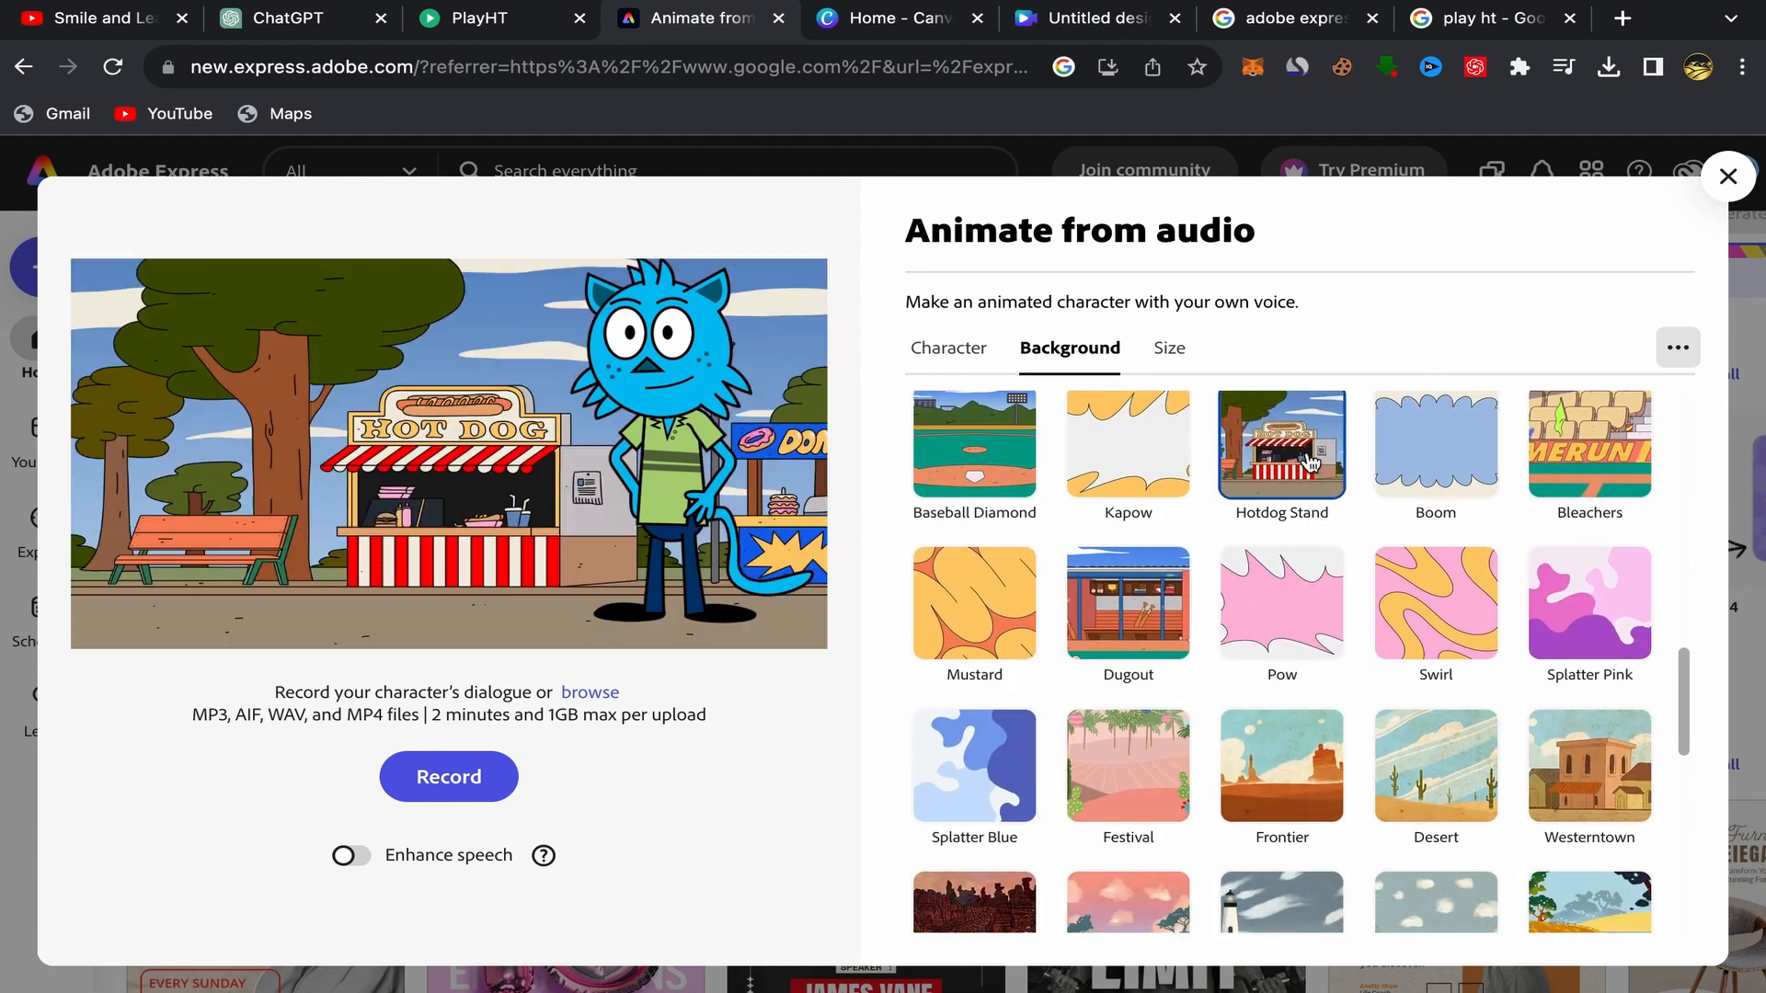
pyautogui.click(988, 445)
pyautogui.click(1011, 596)
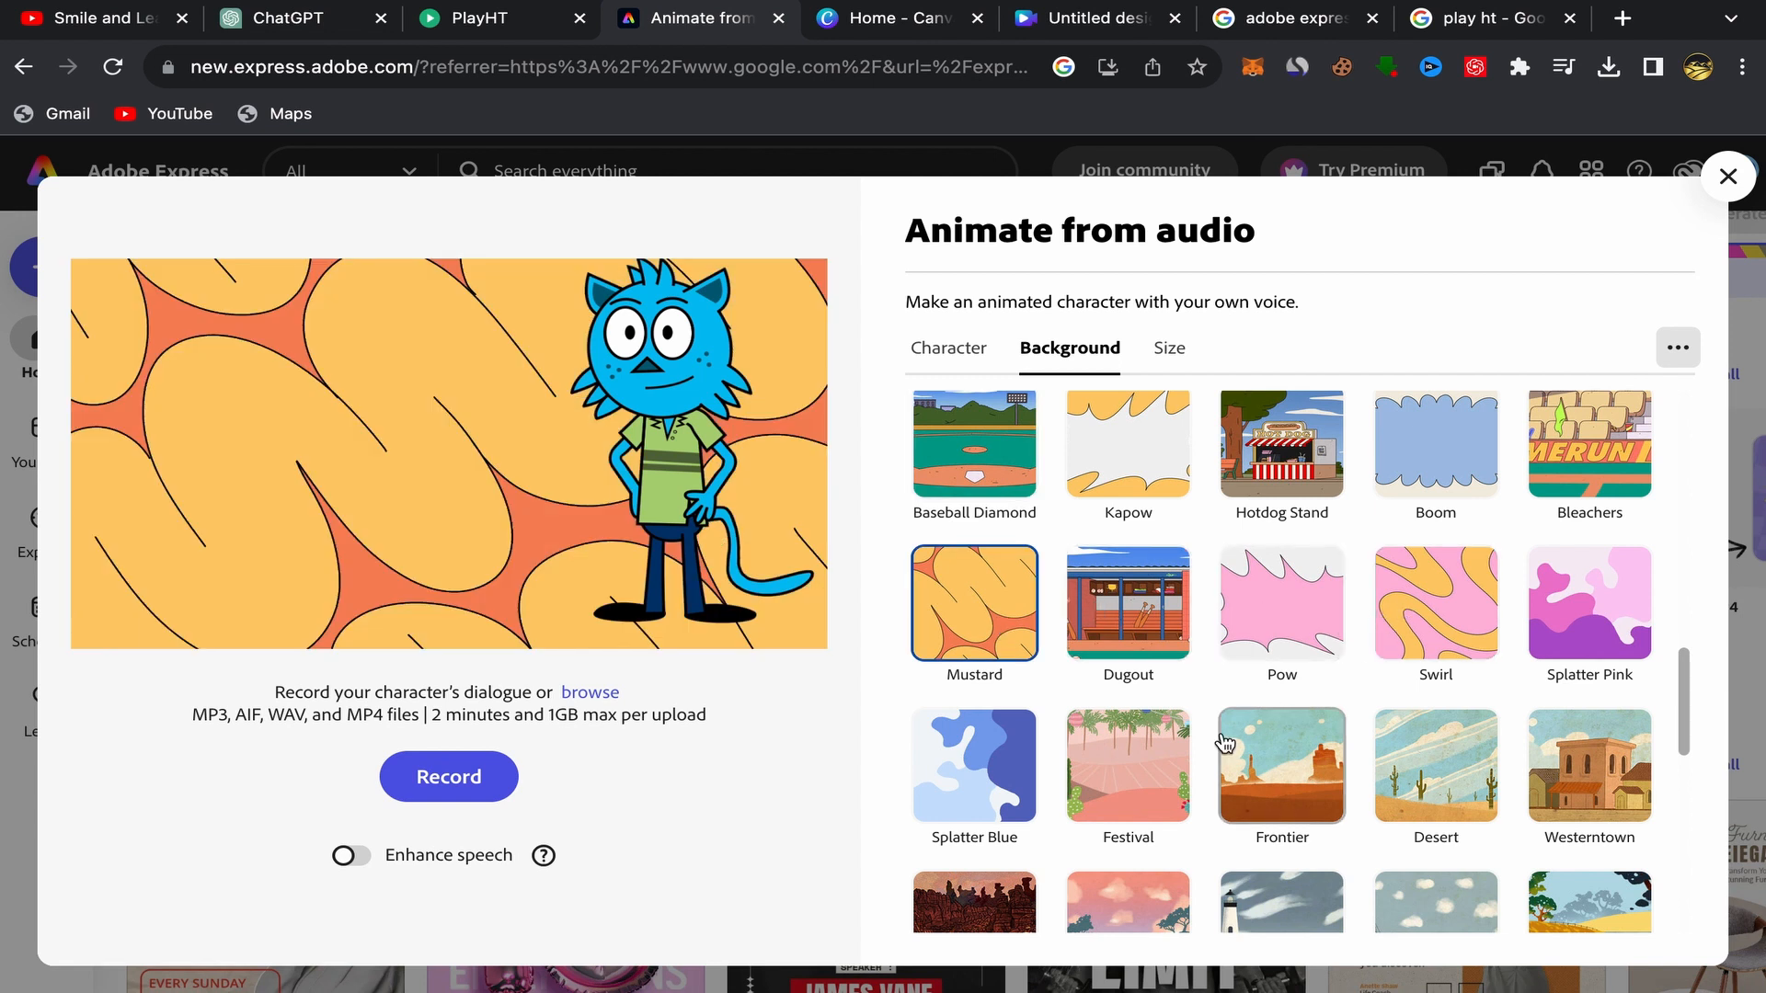
pyautogui.scroll(-2, 1225, 741)
pyautogui.scroll(-2, 1225, 741)
pyautogui.click(1575, 579)
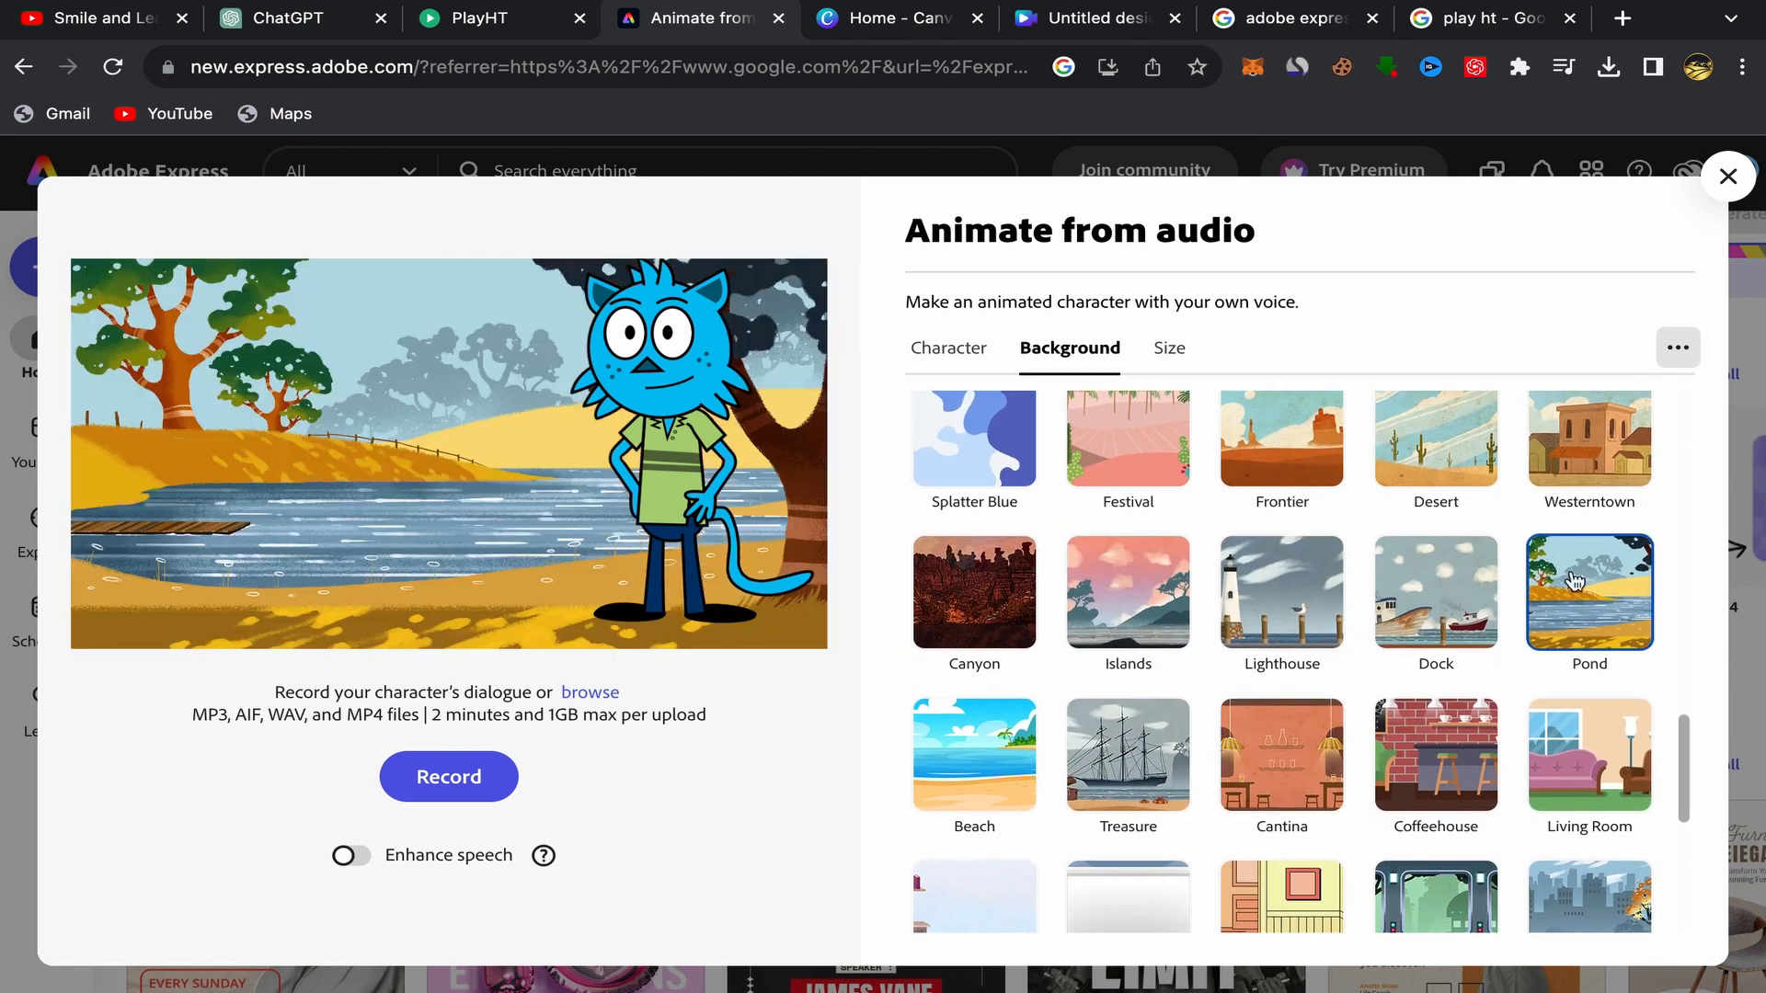
pyautogui.click(1283, 588)
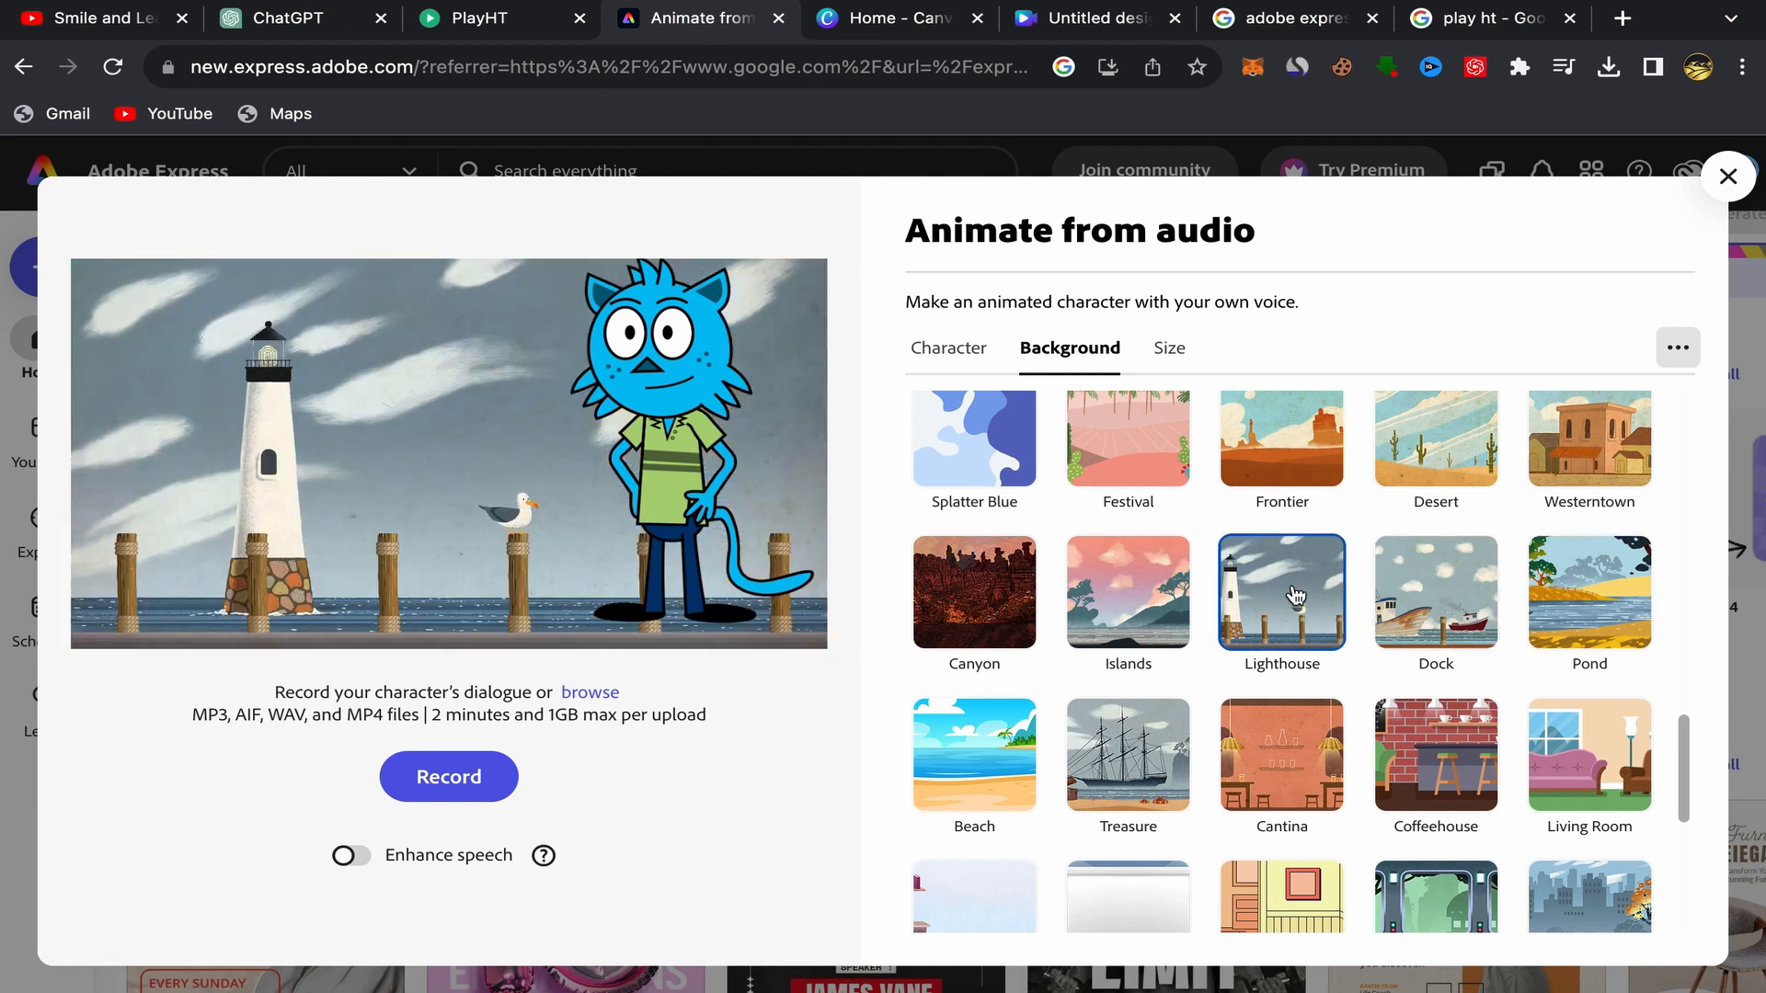
# Step: Try the Dock background behind the character and browse the remaining preset backgrounds
pyautogui.click(1413, 613)
pyautogui.scroll(-5, 1211, 671)
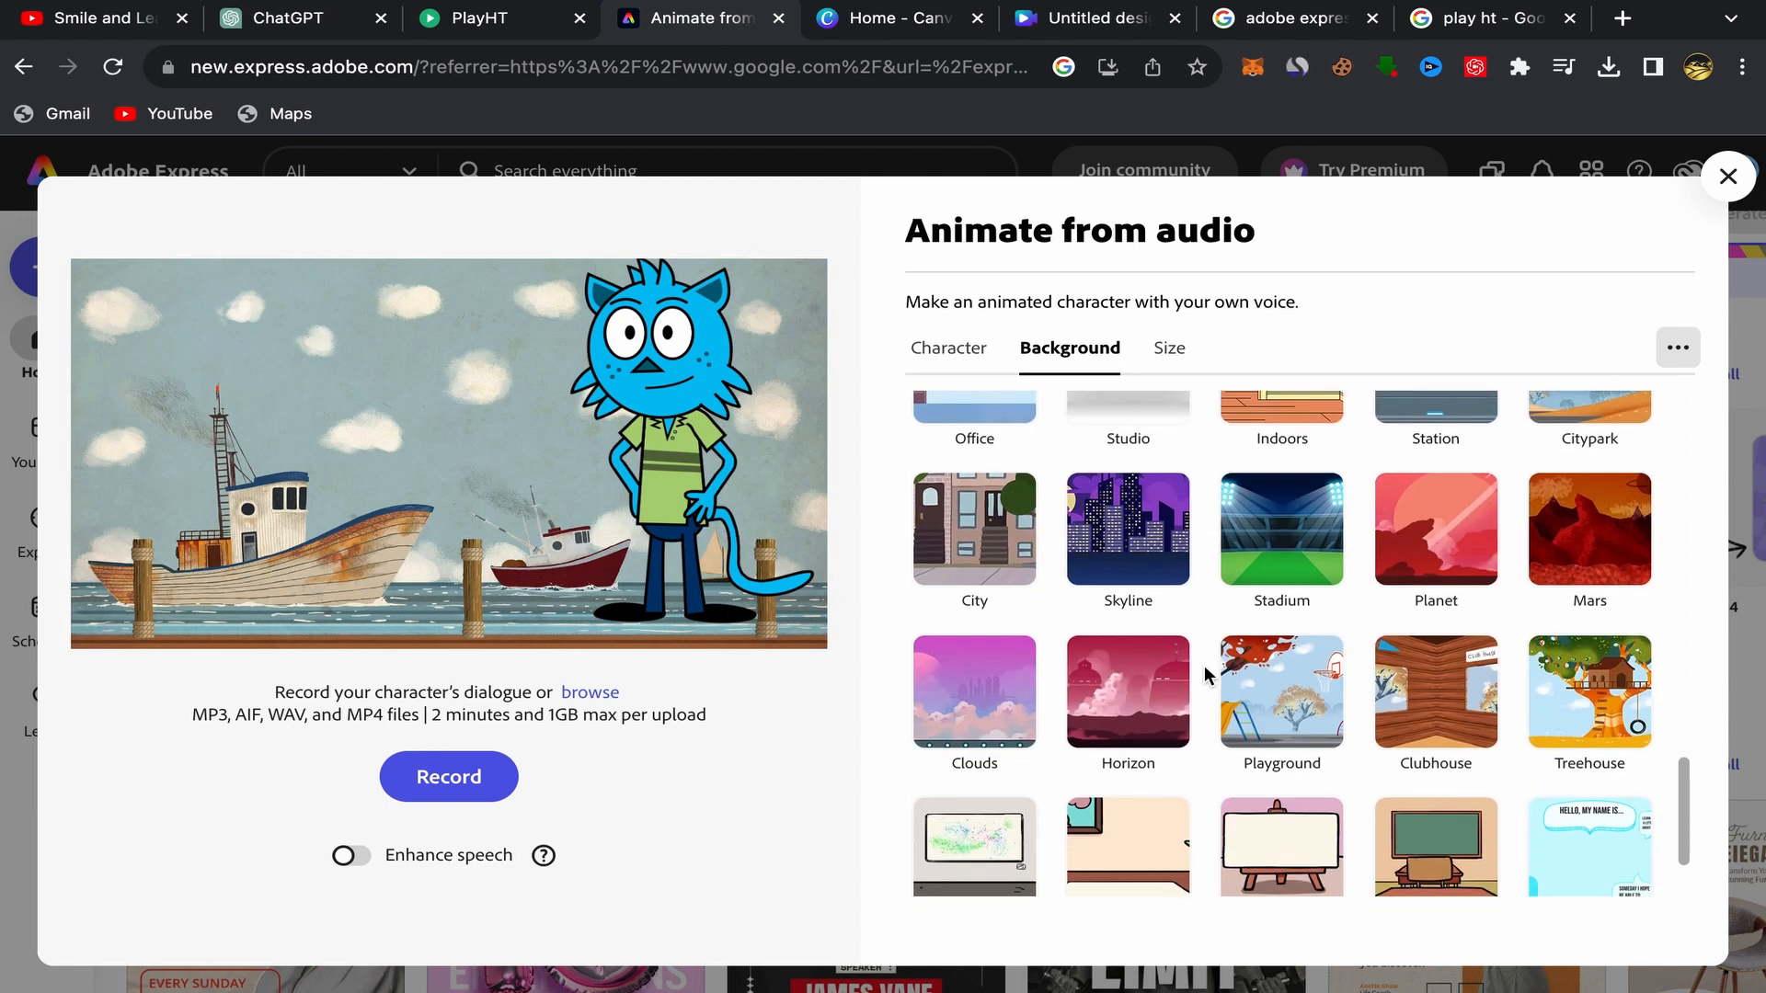
pyautogui.scroll(15, 1242, 598)
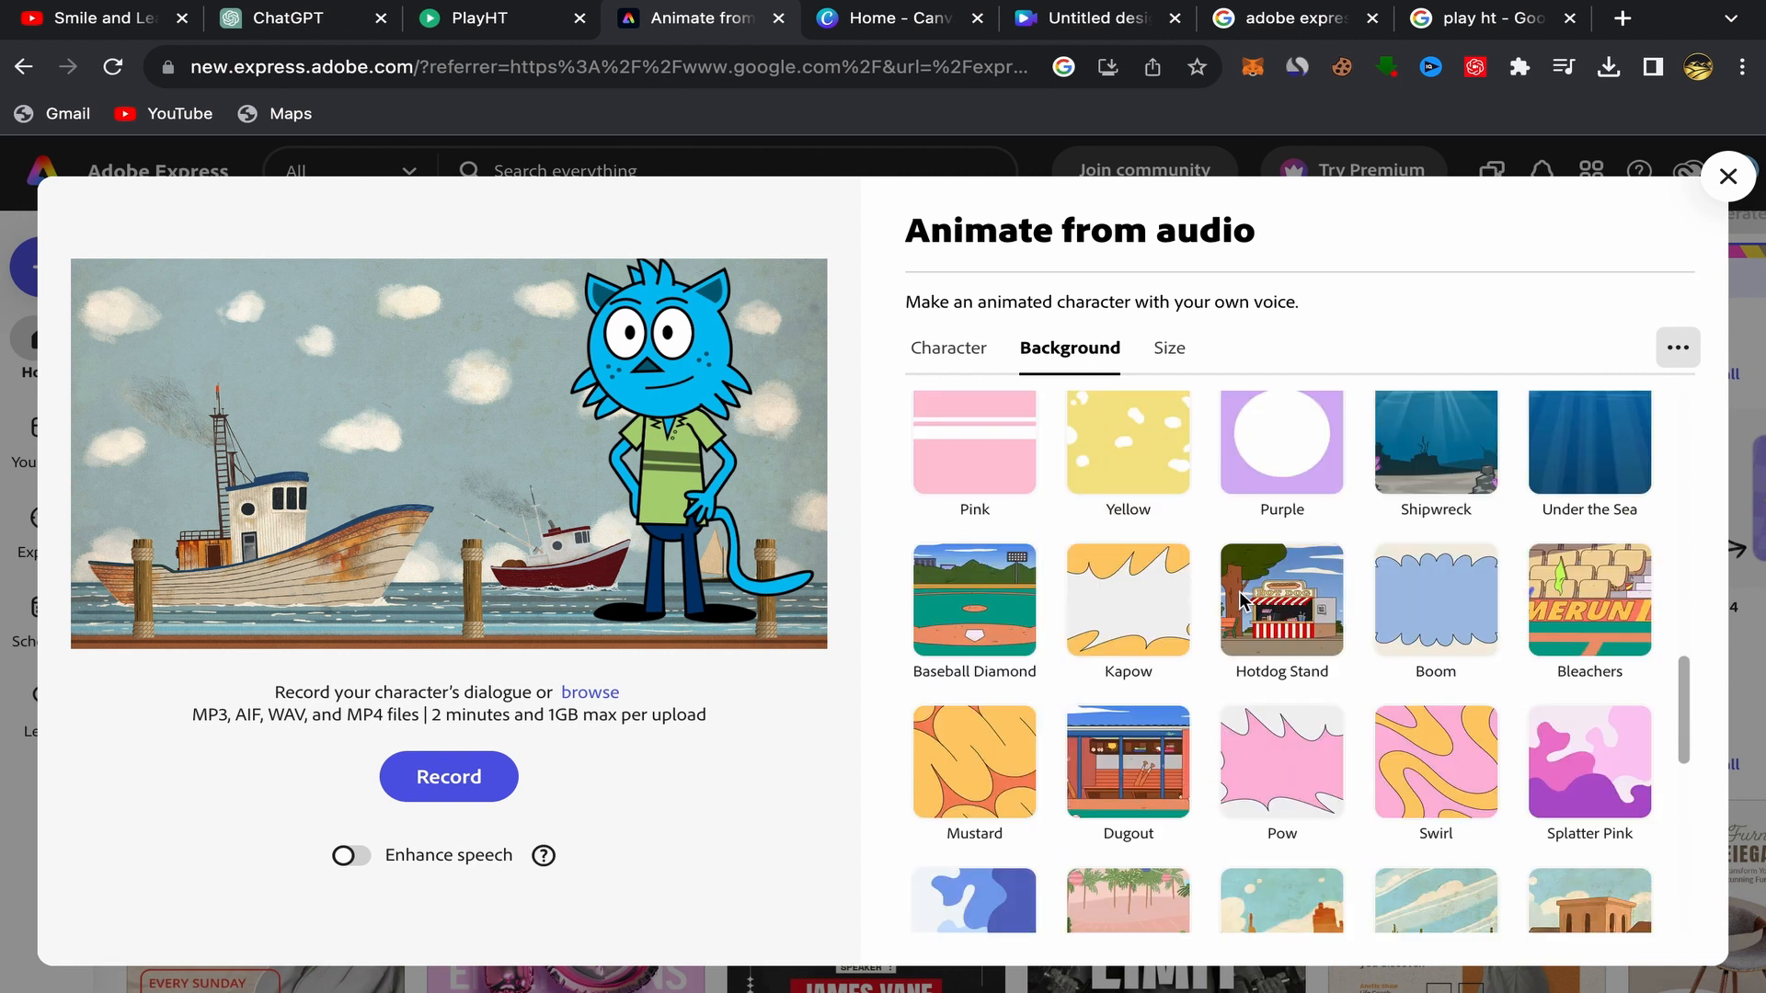
pyautogui.scroll(-10, 1251, 589)
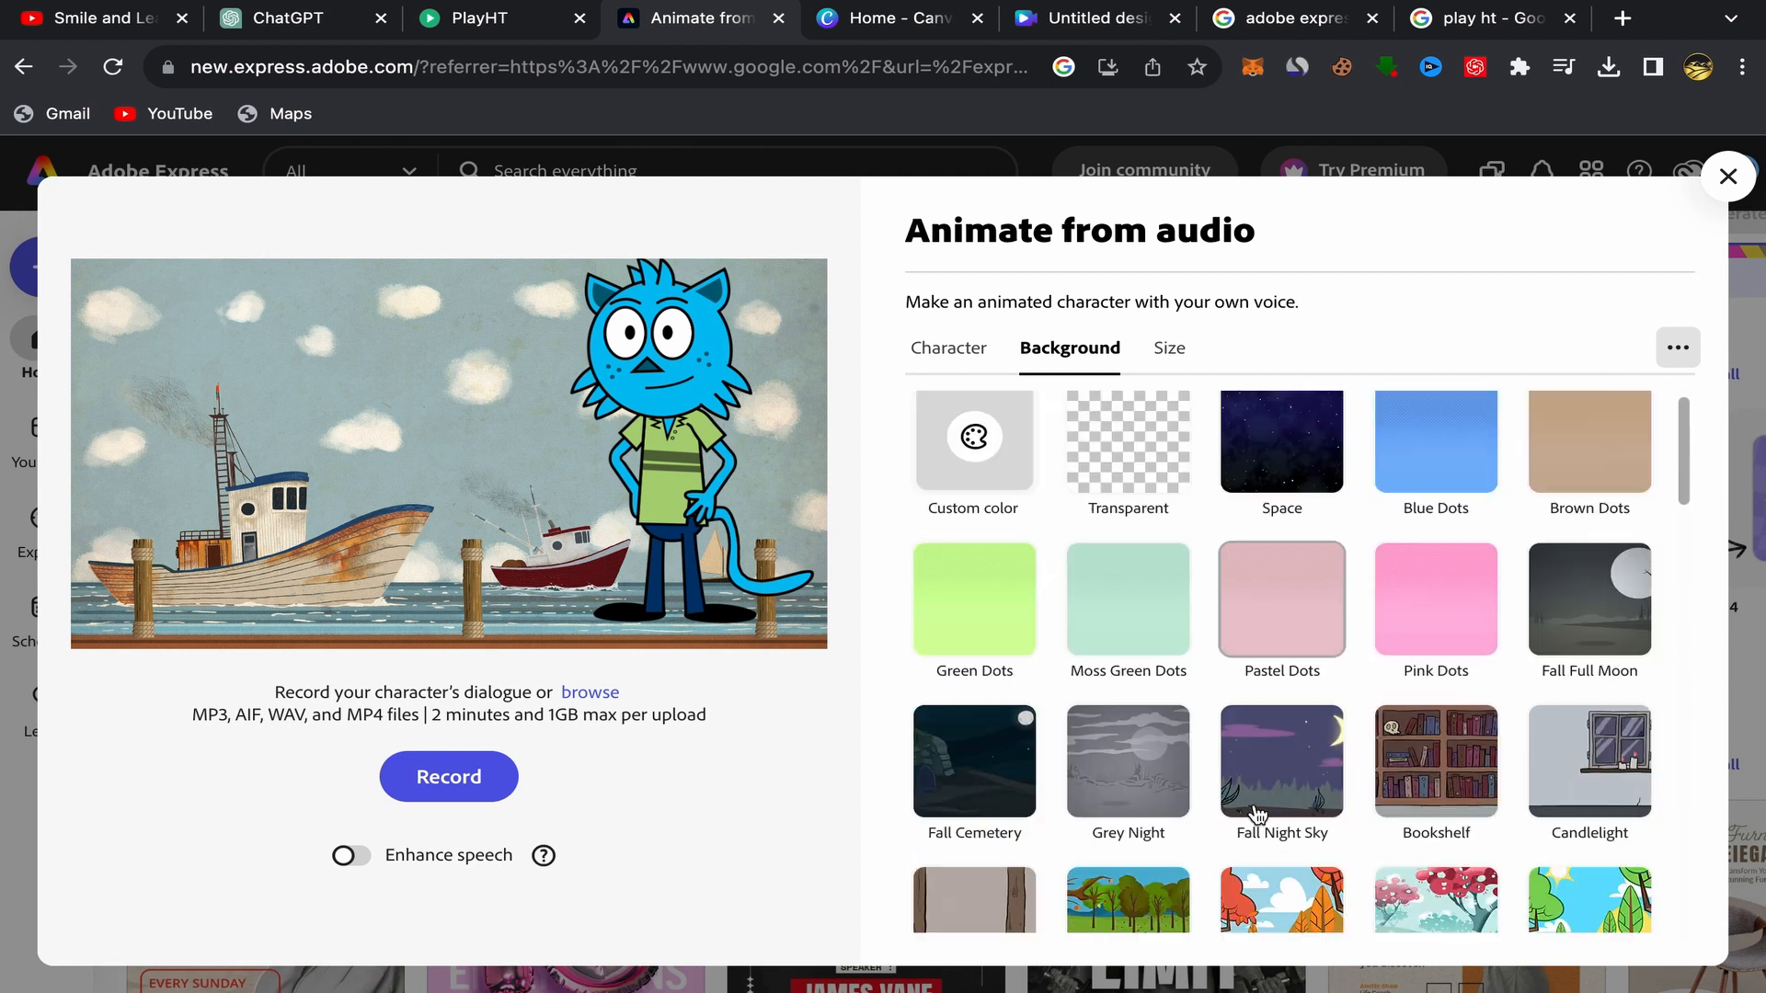
# Step: Upload Gray Modern Designer Zoom Virtual Background.png from Downloads as the animation's background image
pyautogui.scroll(10, 1266, 538)
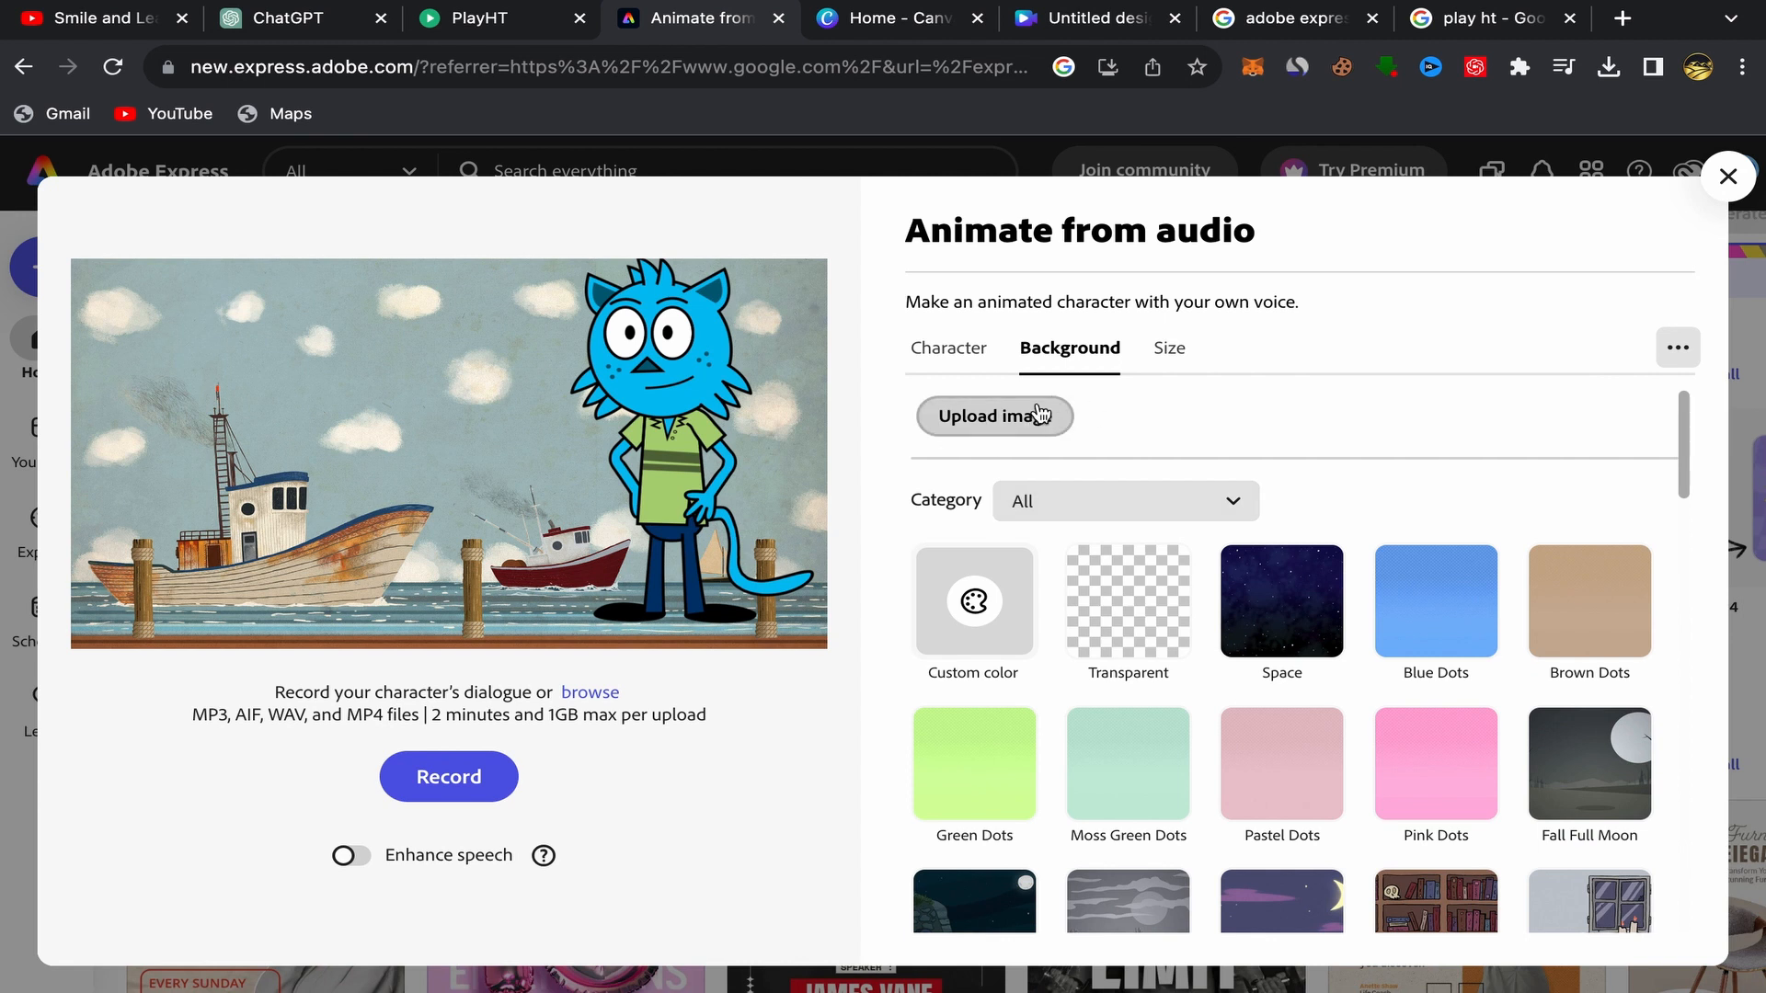
pyautogui.click(982, 421)
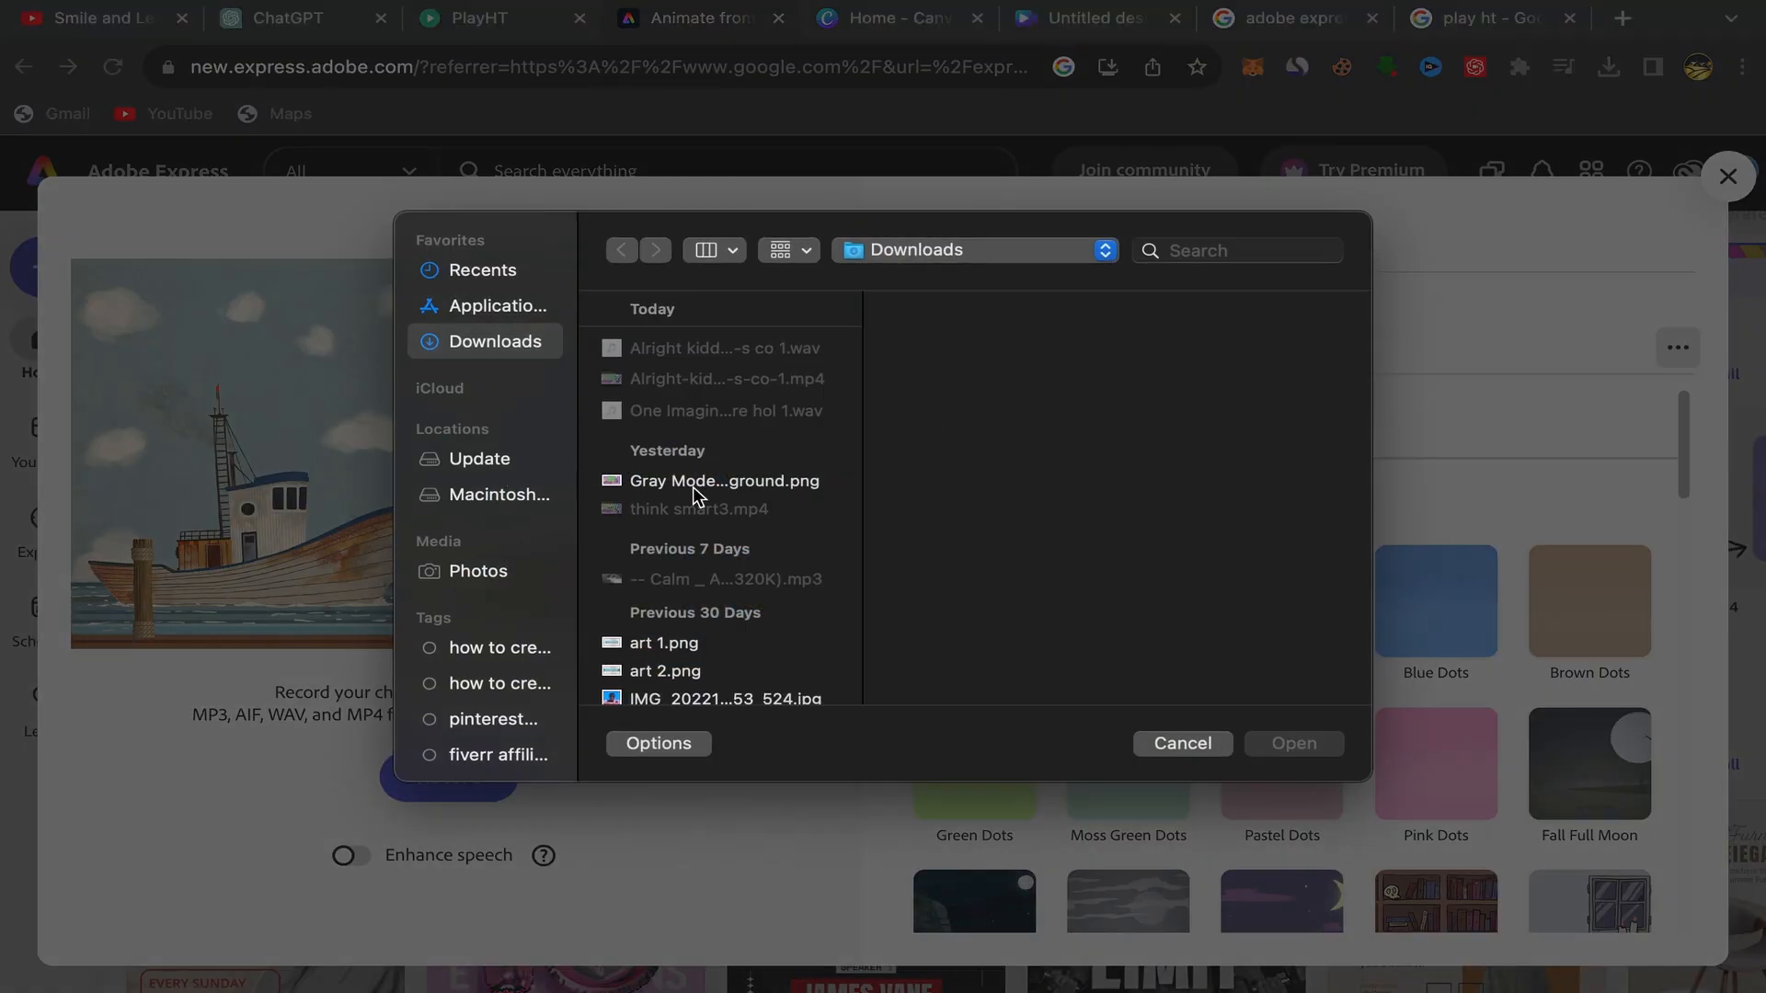
pyautogui.click(696, 487)
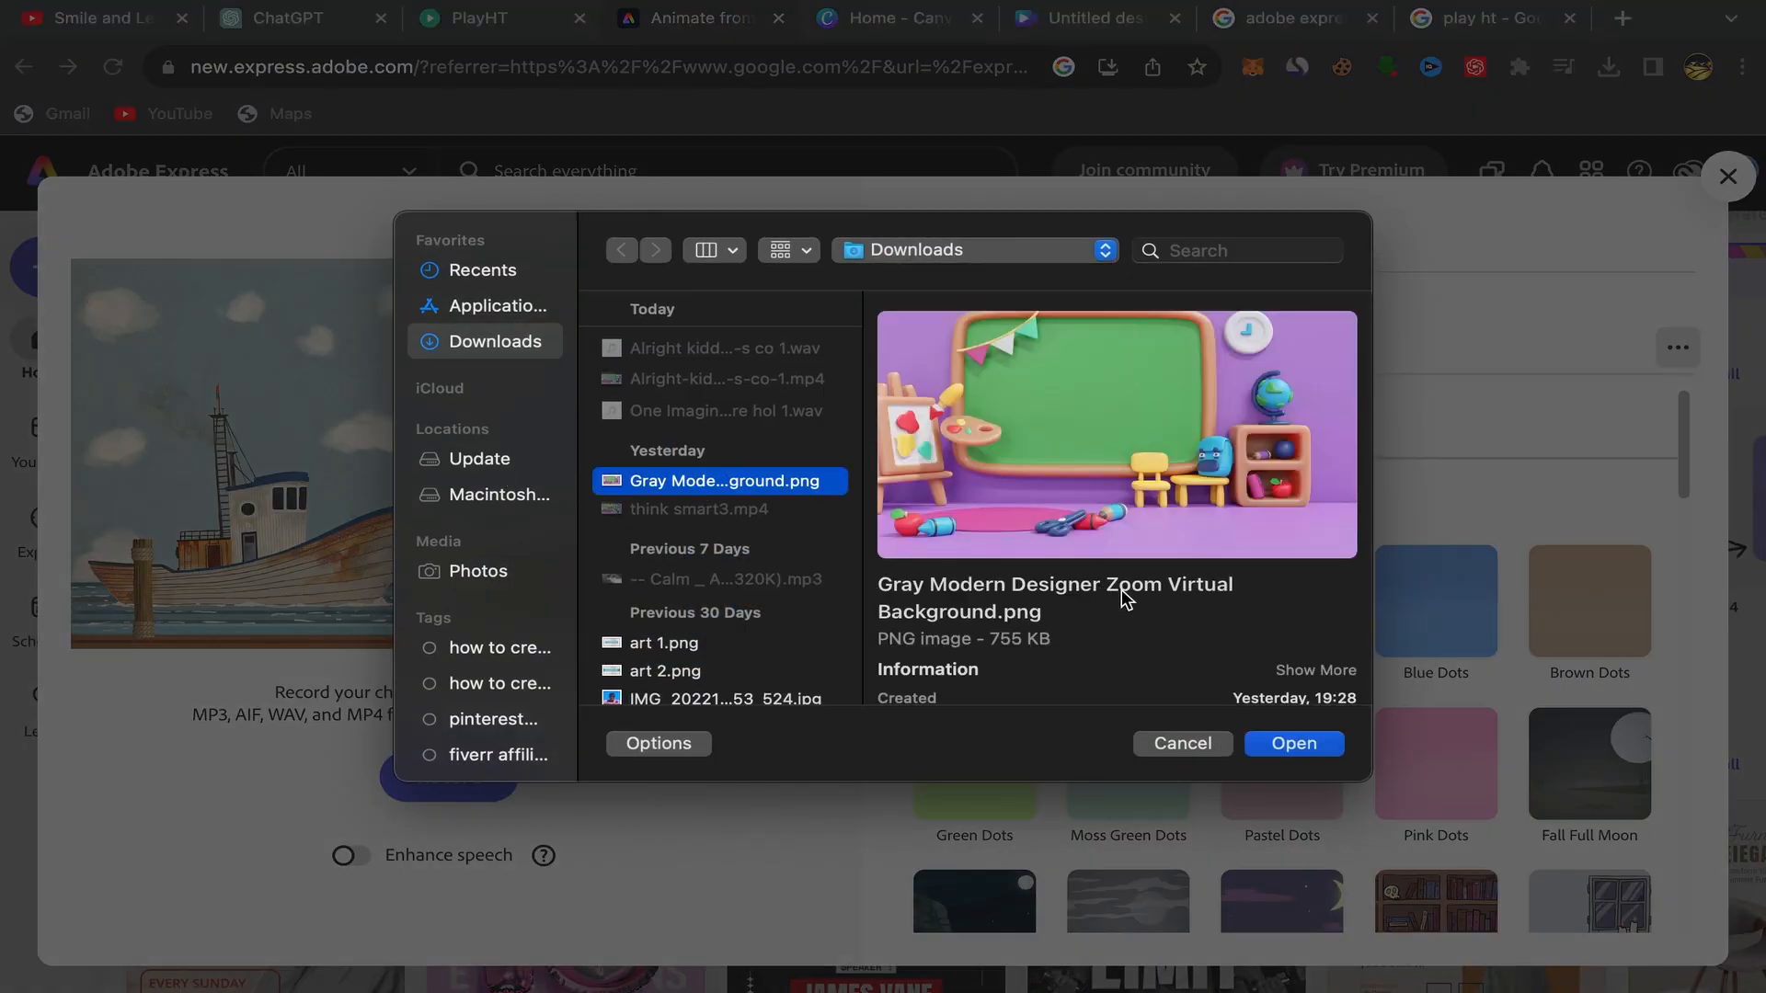
pyautogui.click(1295, 744)
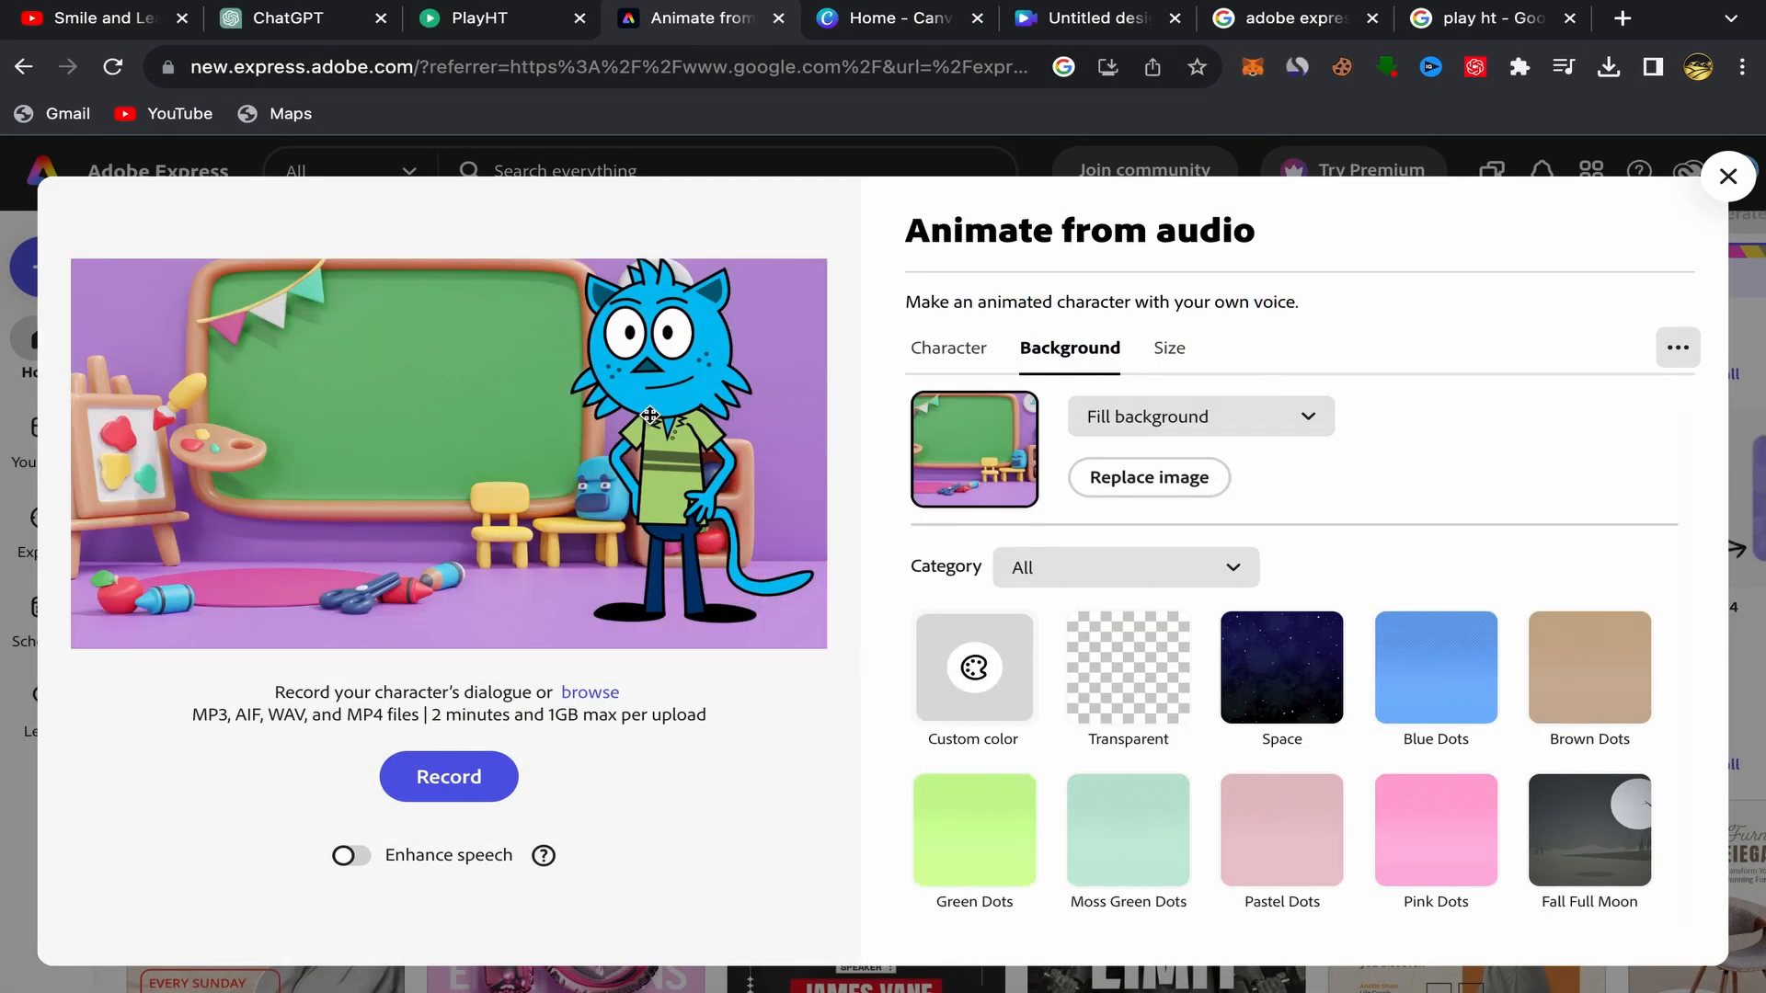
# Step: Reposition the blue cat character beside the green board, at the board's right edge, and deselect it
pyautogui.moveTo(611, 407); pyautogui.dragTo(373, 425)
pyautogui.moveTo(485, 433); pyautogui.dragTo(662, 425)
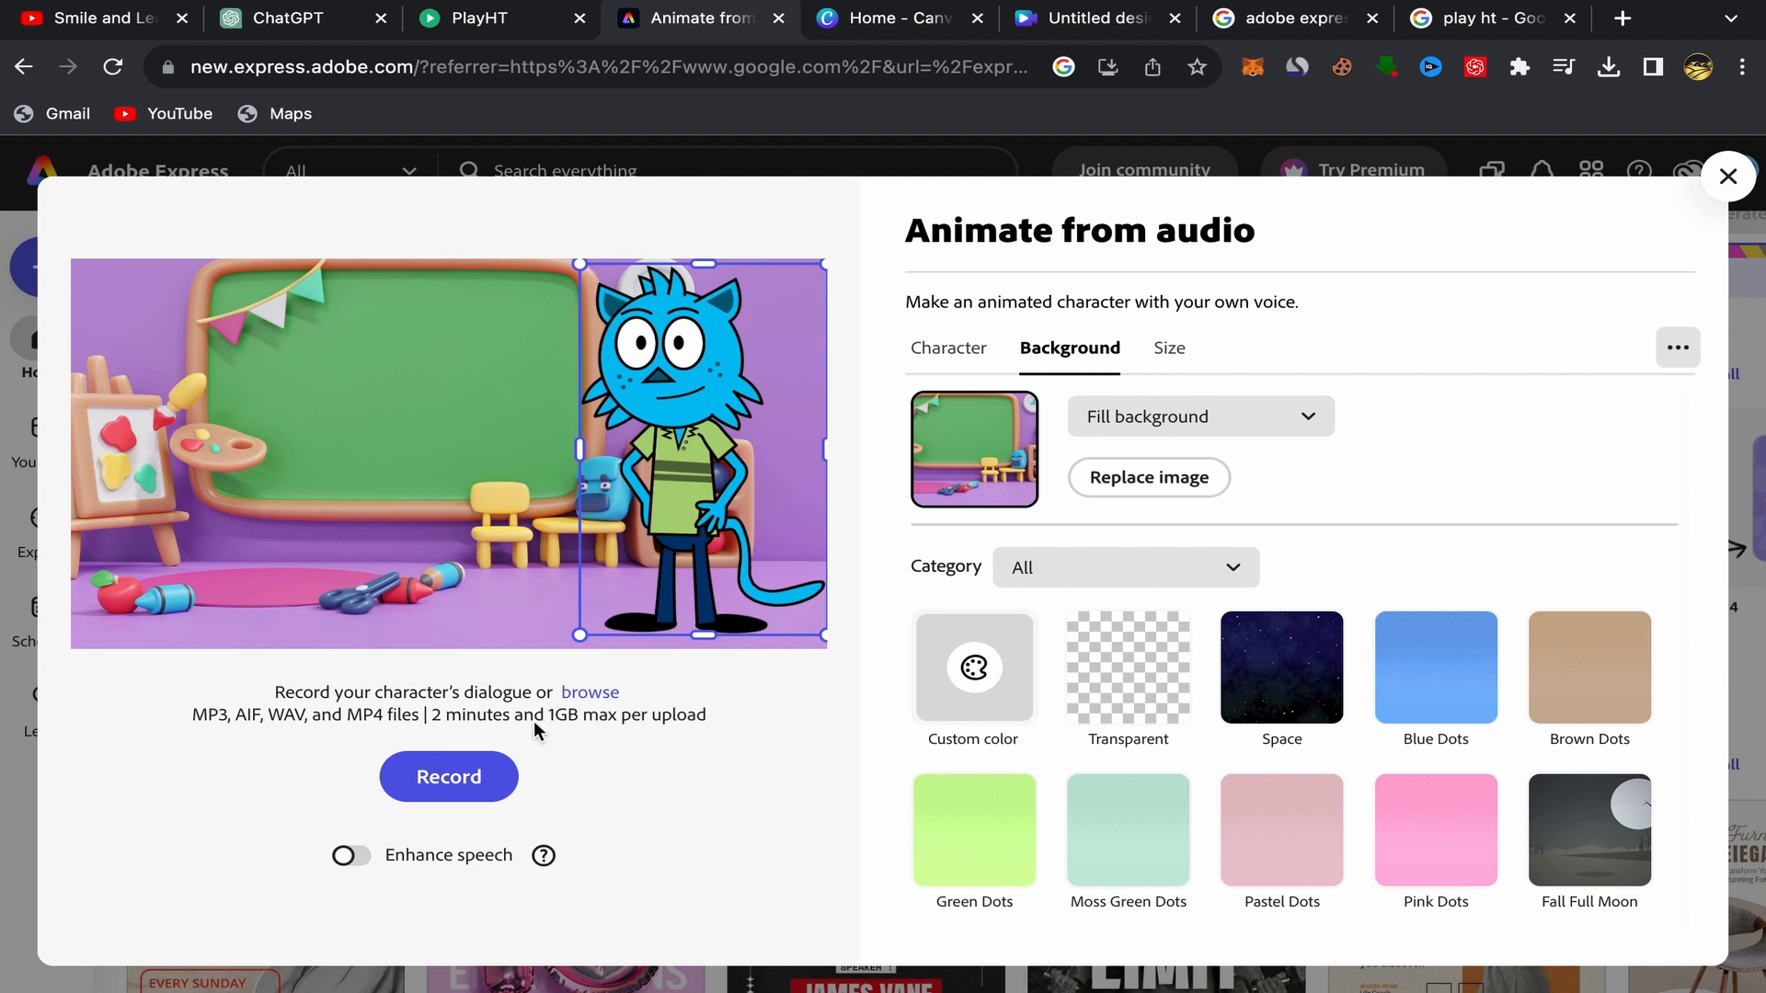
pyautogui.click(587, 699)
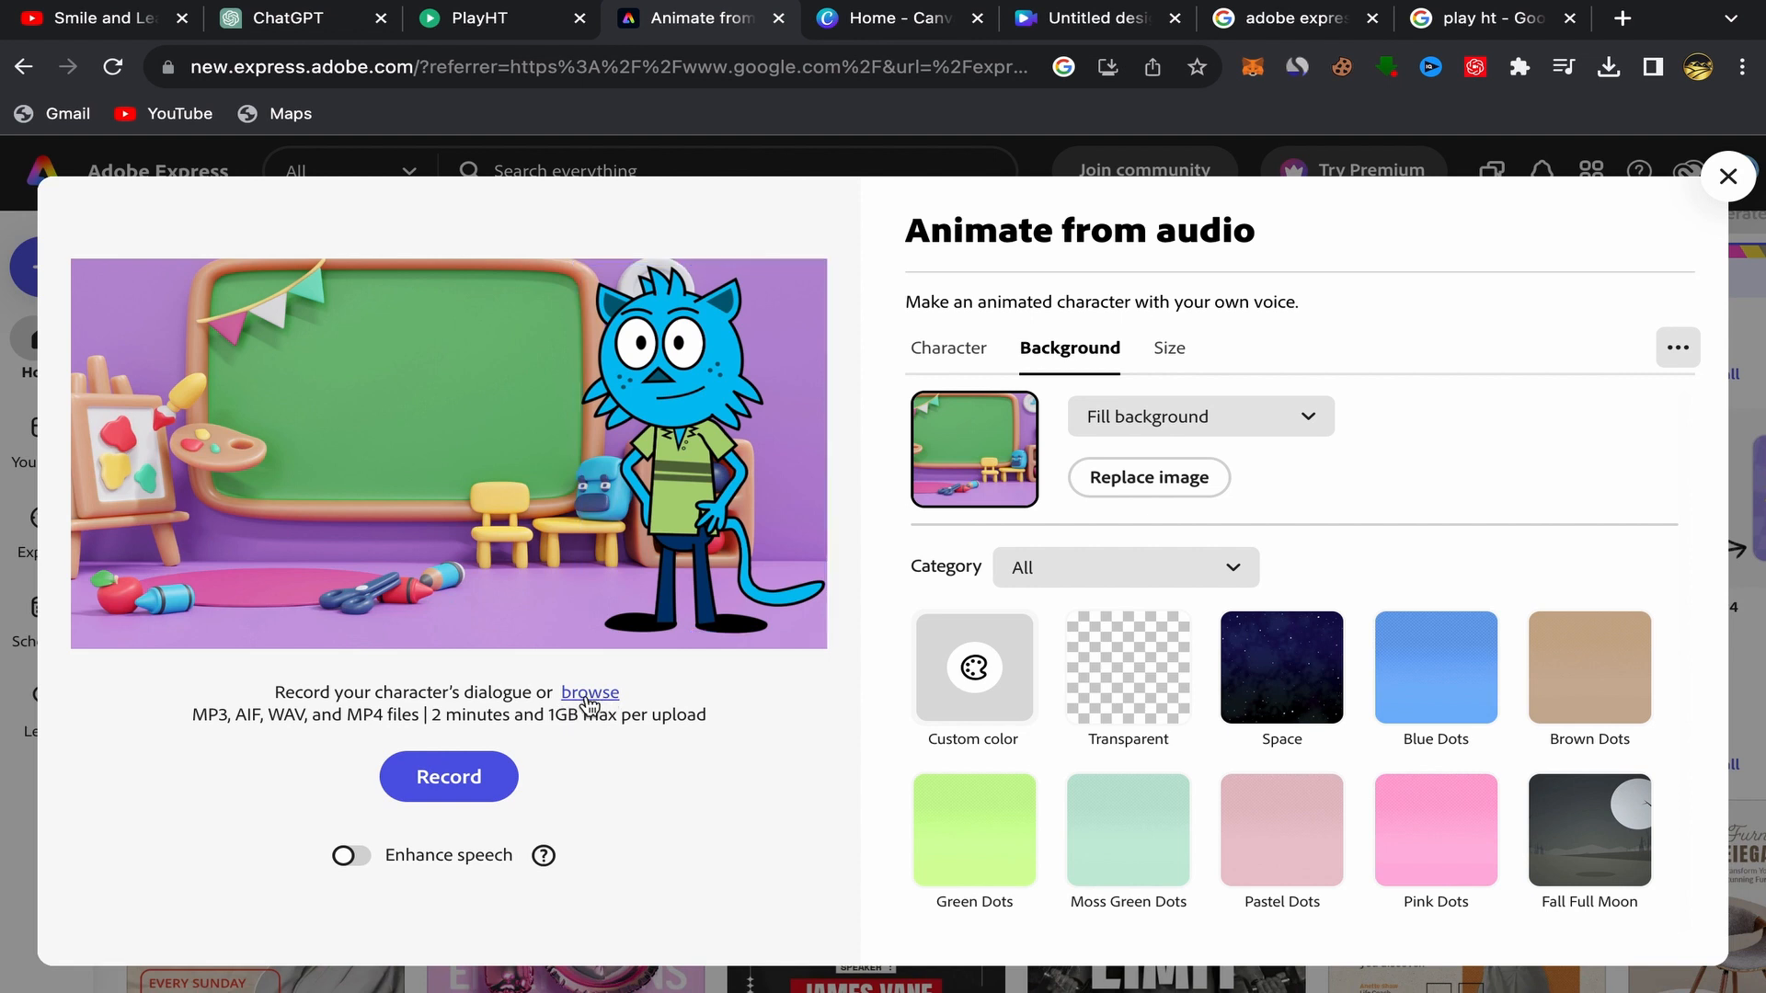
# Step: Browse for the character's dialogue audio in Downloads and play a preview of Alright kiddos let-s co 1.wav
pyautogui.click(590, 695)
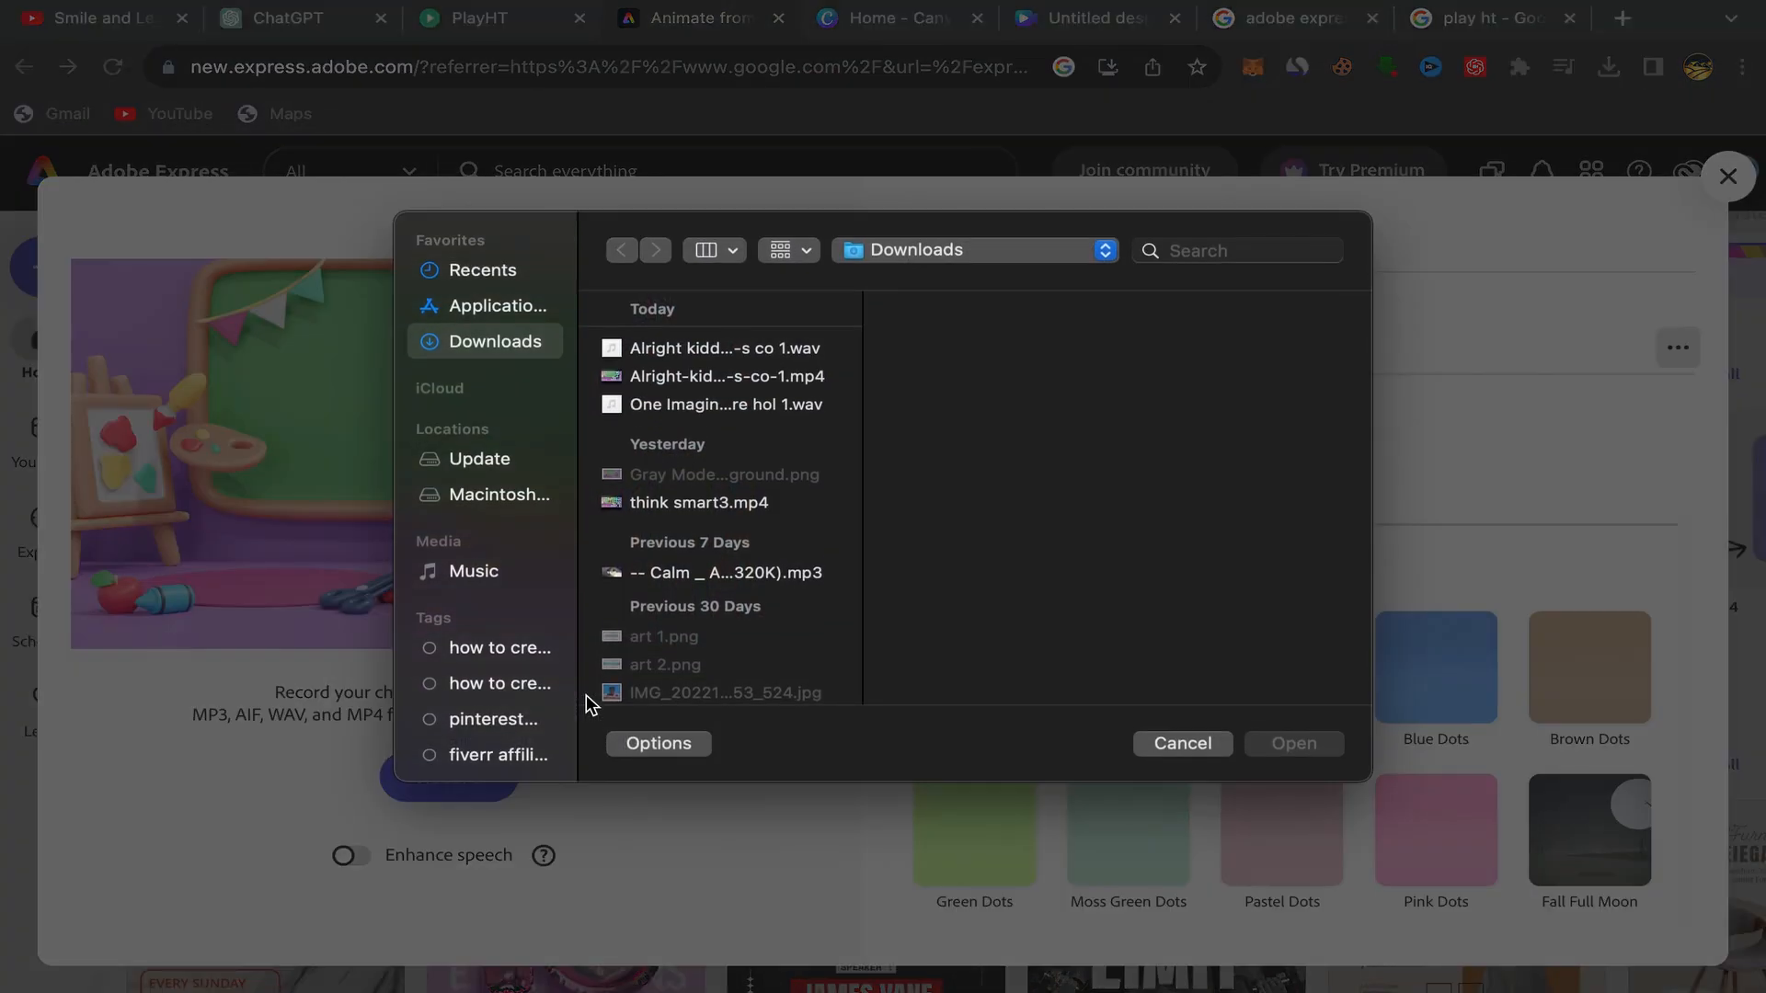
pyautogui.click(685, 353)
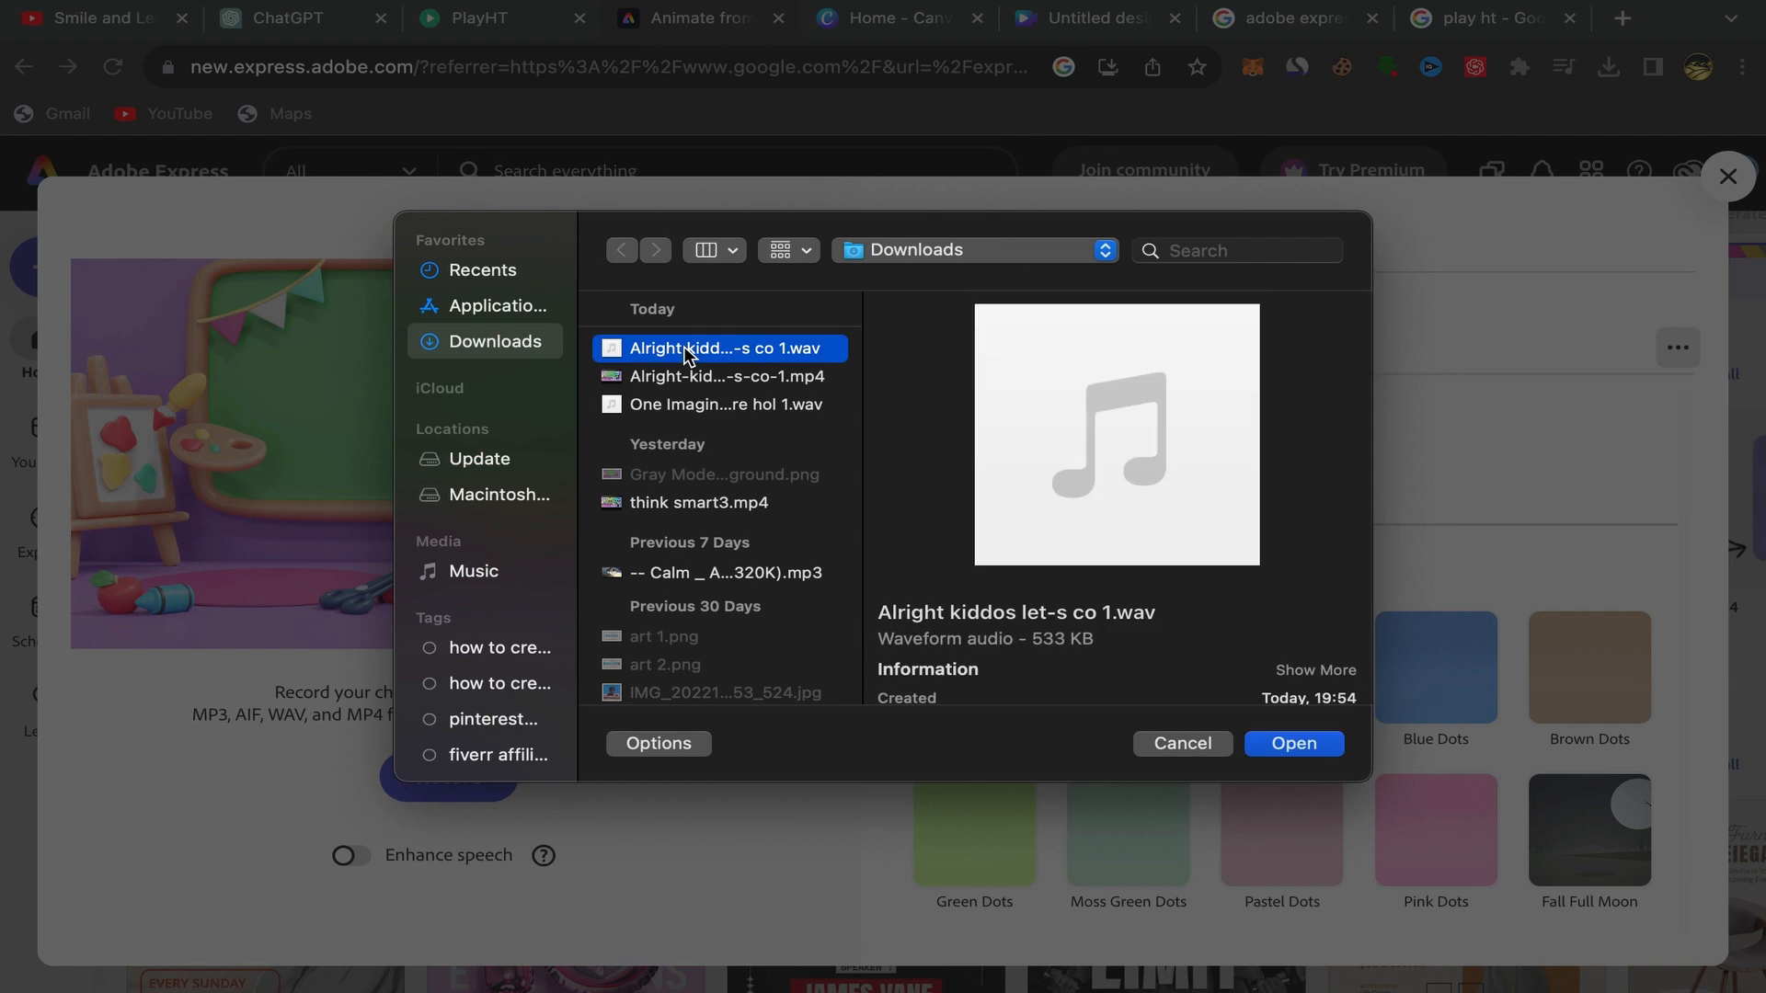
pyautogui.moveTo(982, 424)
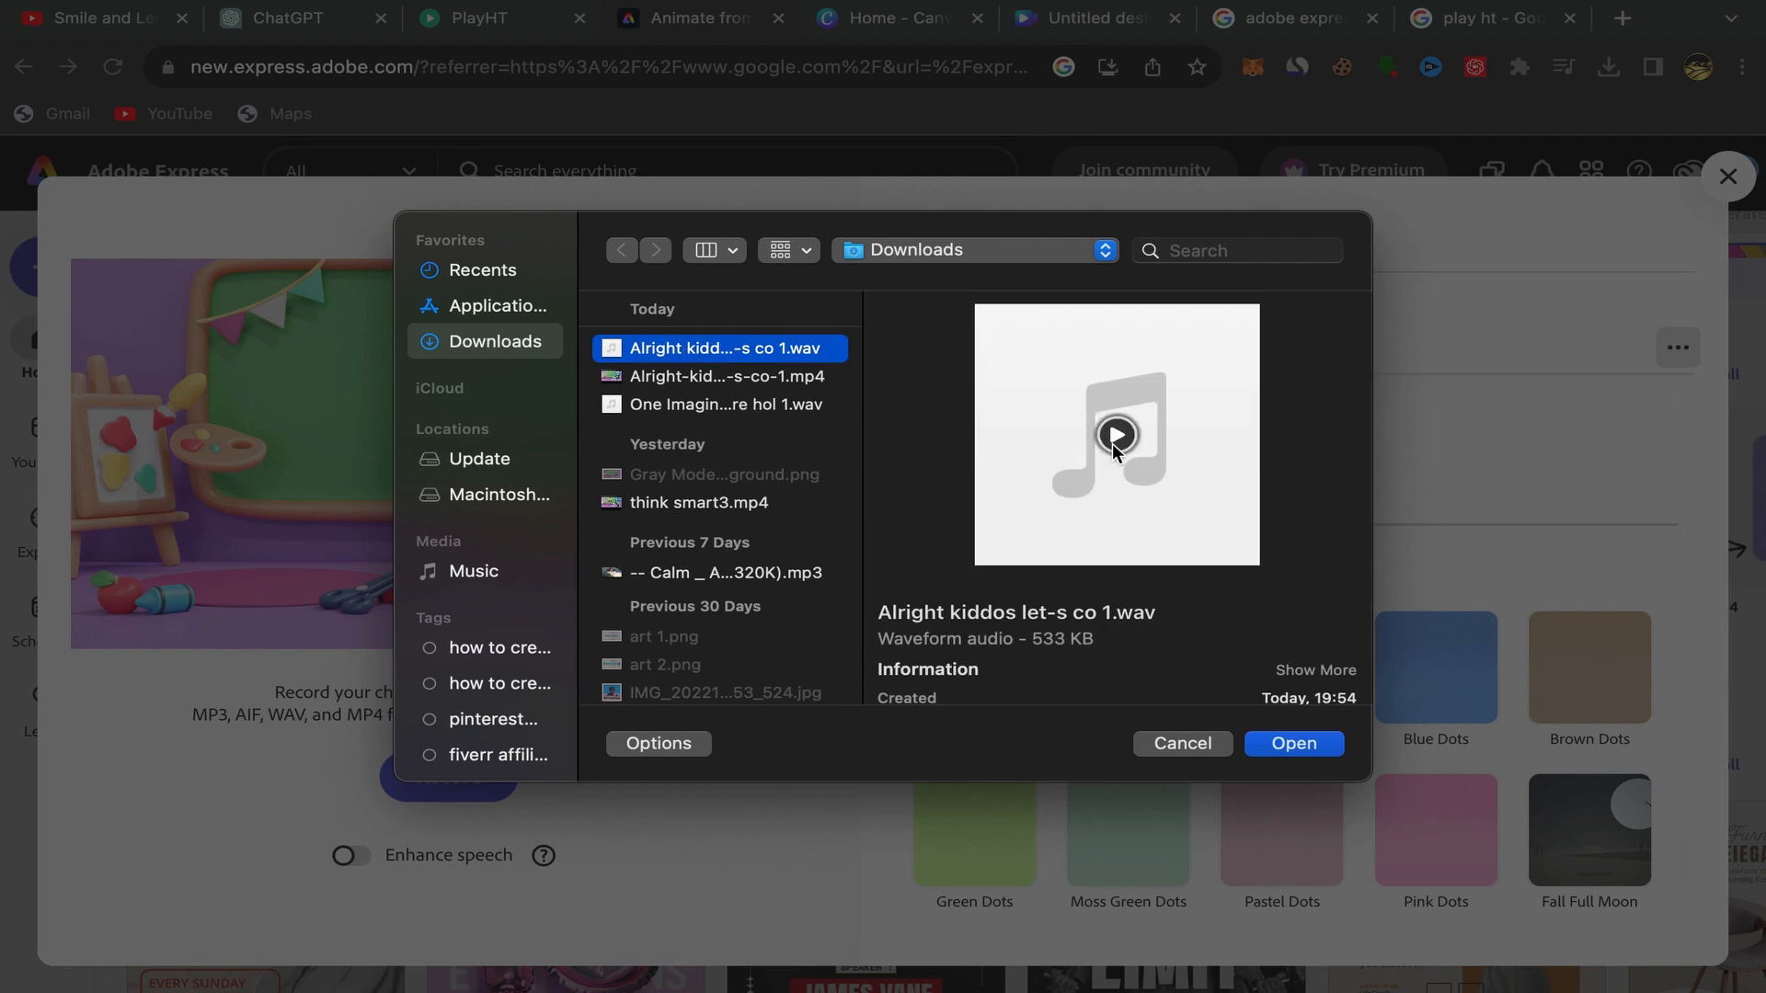
pyautogui.click(1109, 436)
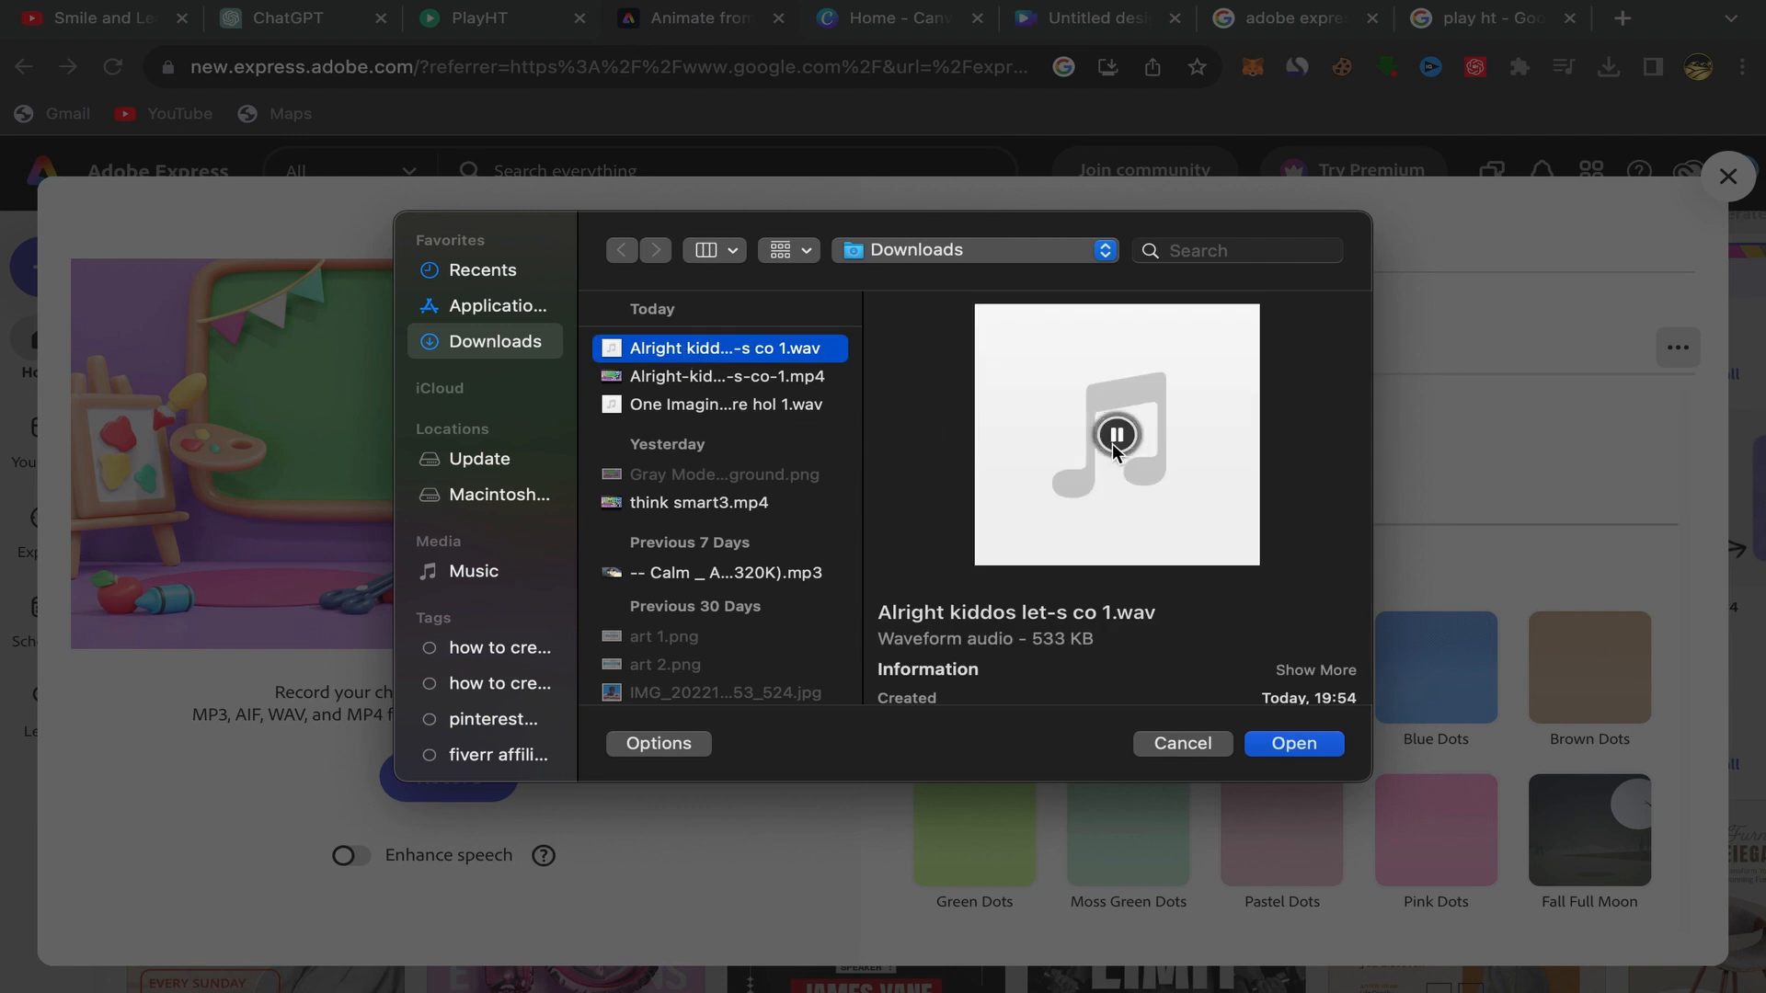
# Step: Load One Imagine you-re hol 1.wav as the character's dialogue and play back the generated animation
pyautogui.click(719, 412)
pyautogui.moveTo(1117, 385)
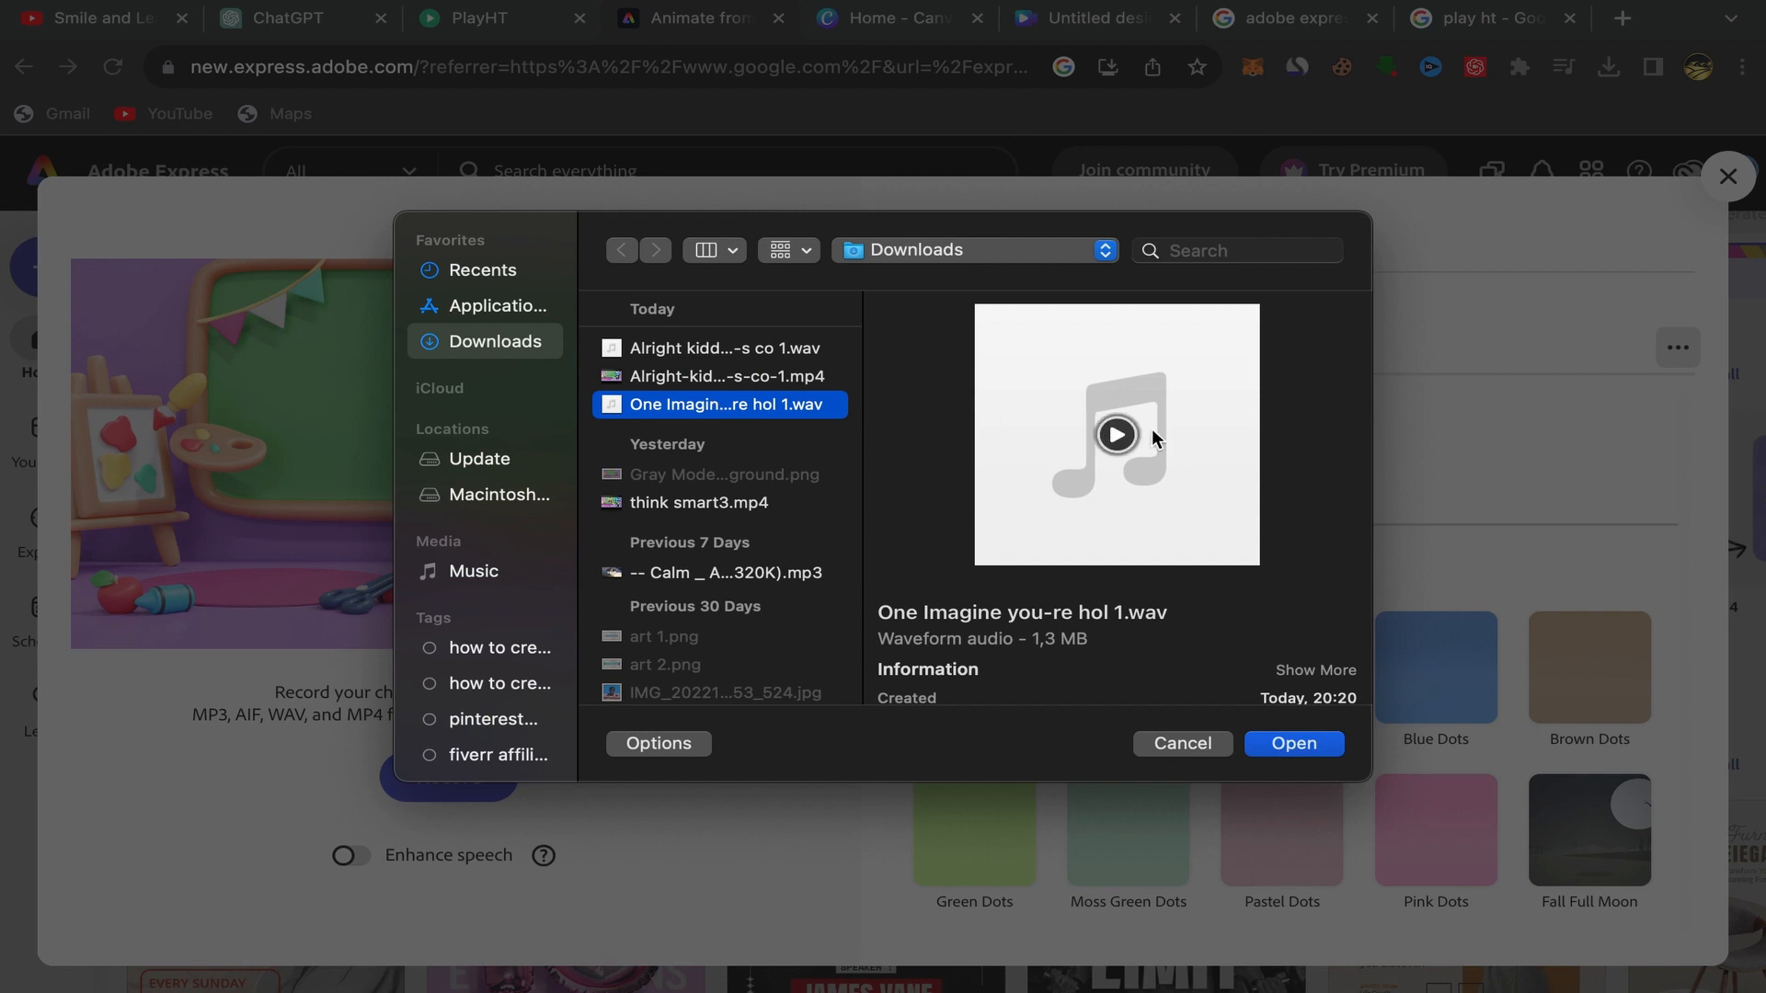
pyautogui.click(1117, 436)
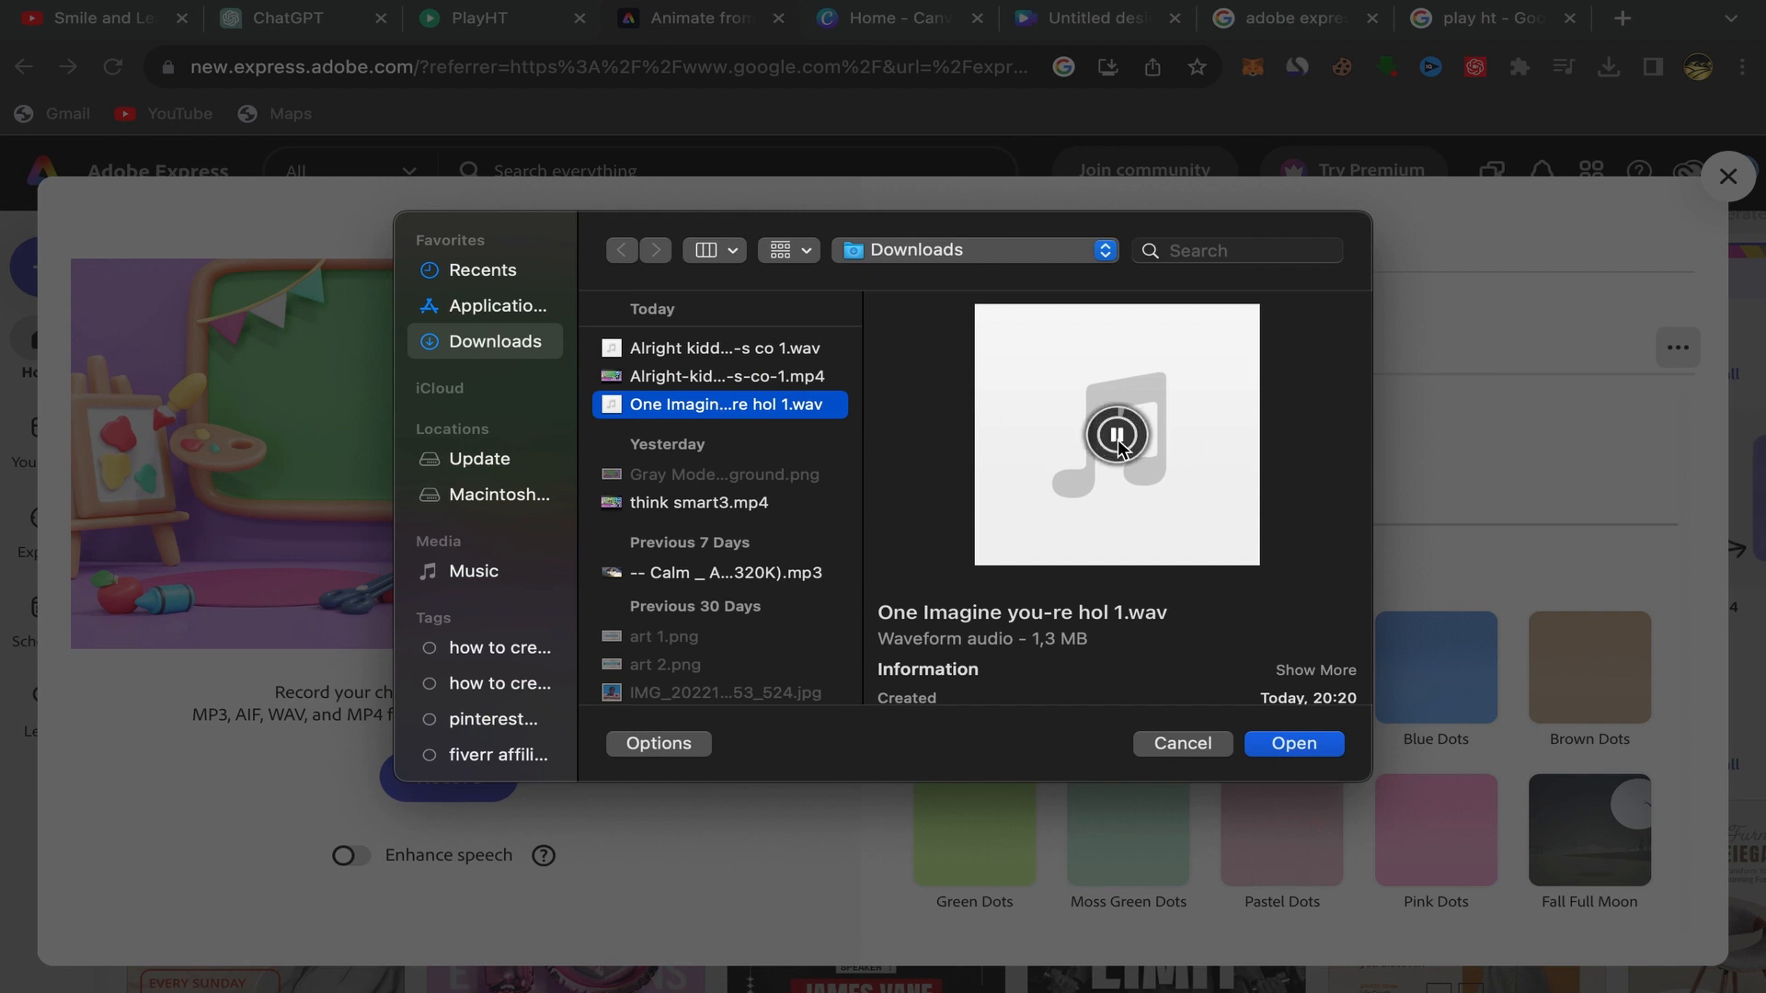
pyautogui.click(1117, 438)
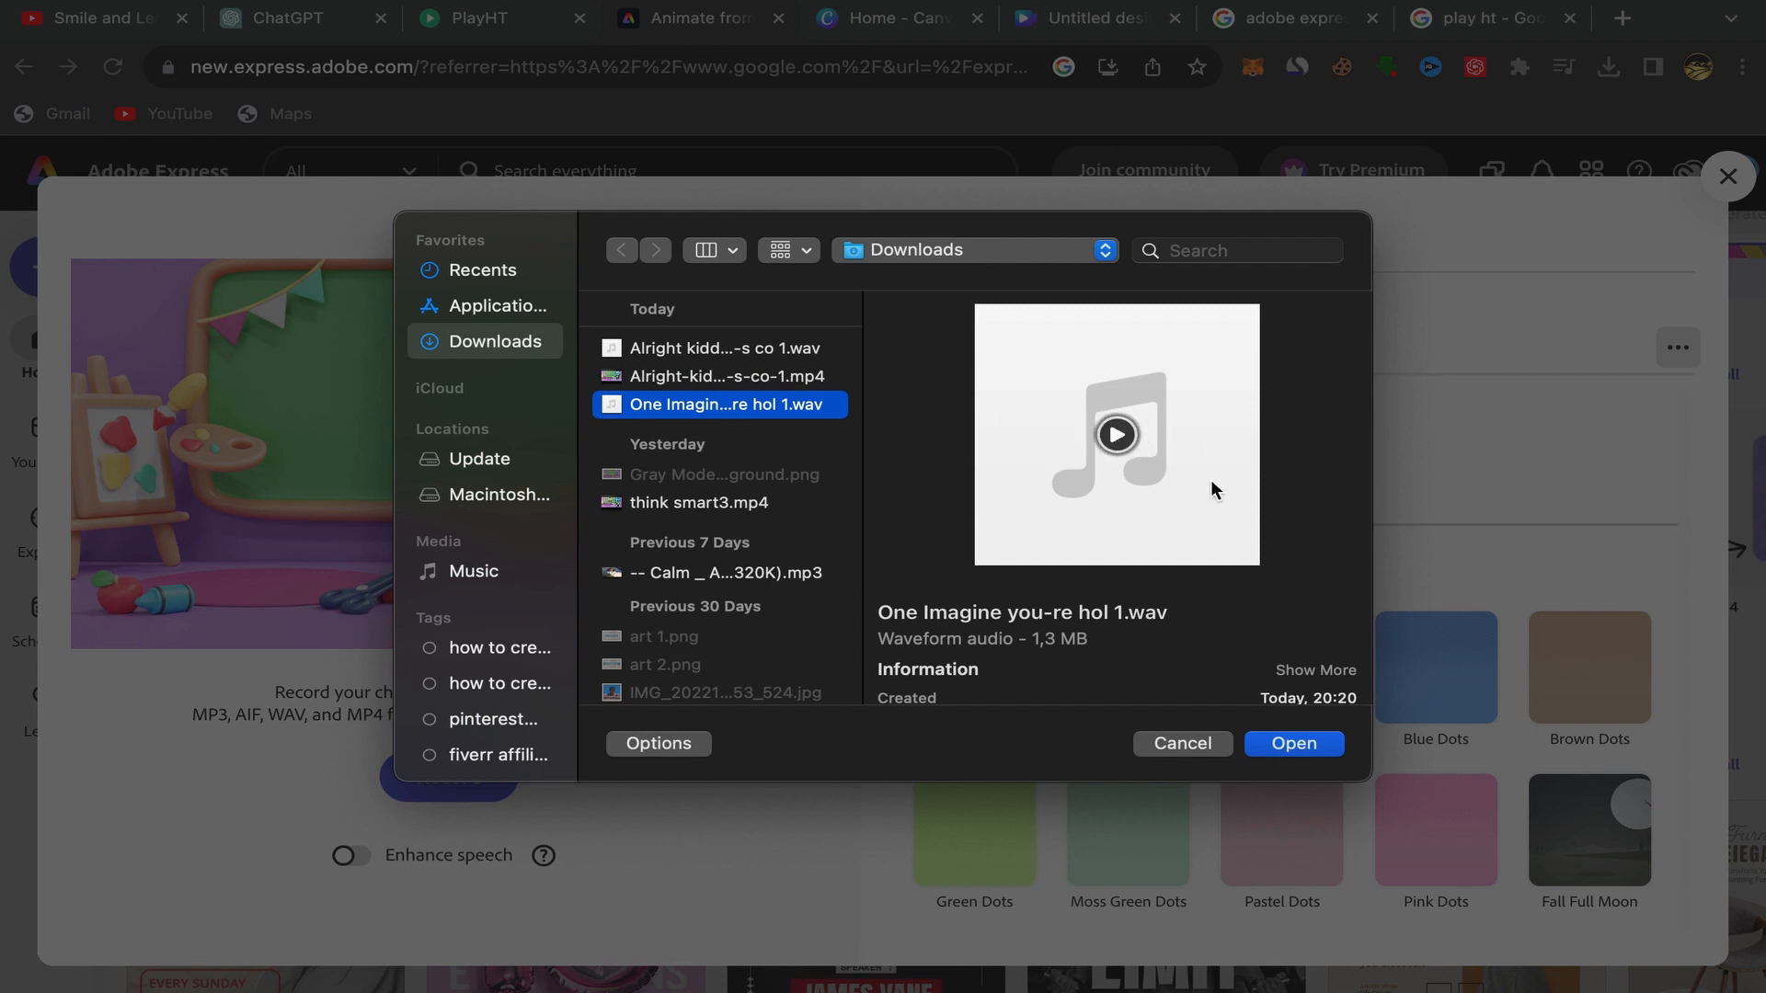
pyautogui.click(1305, 748)
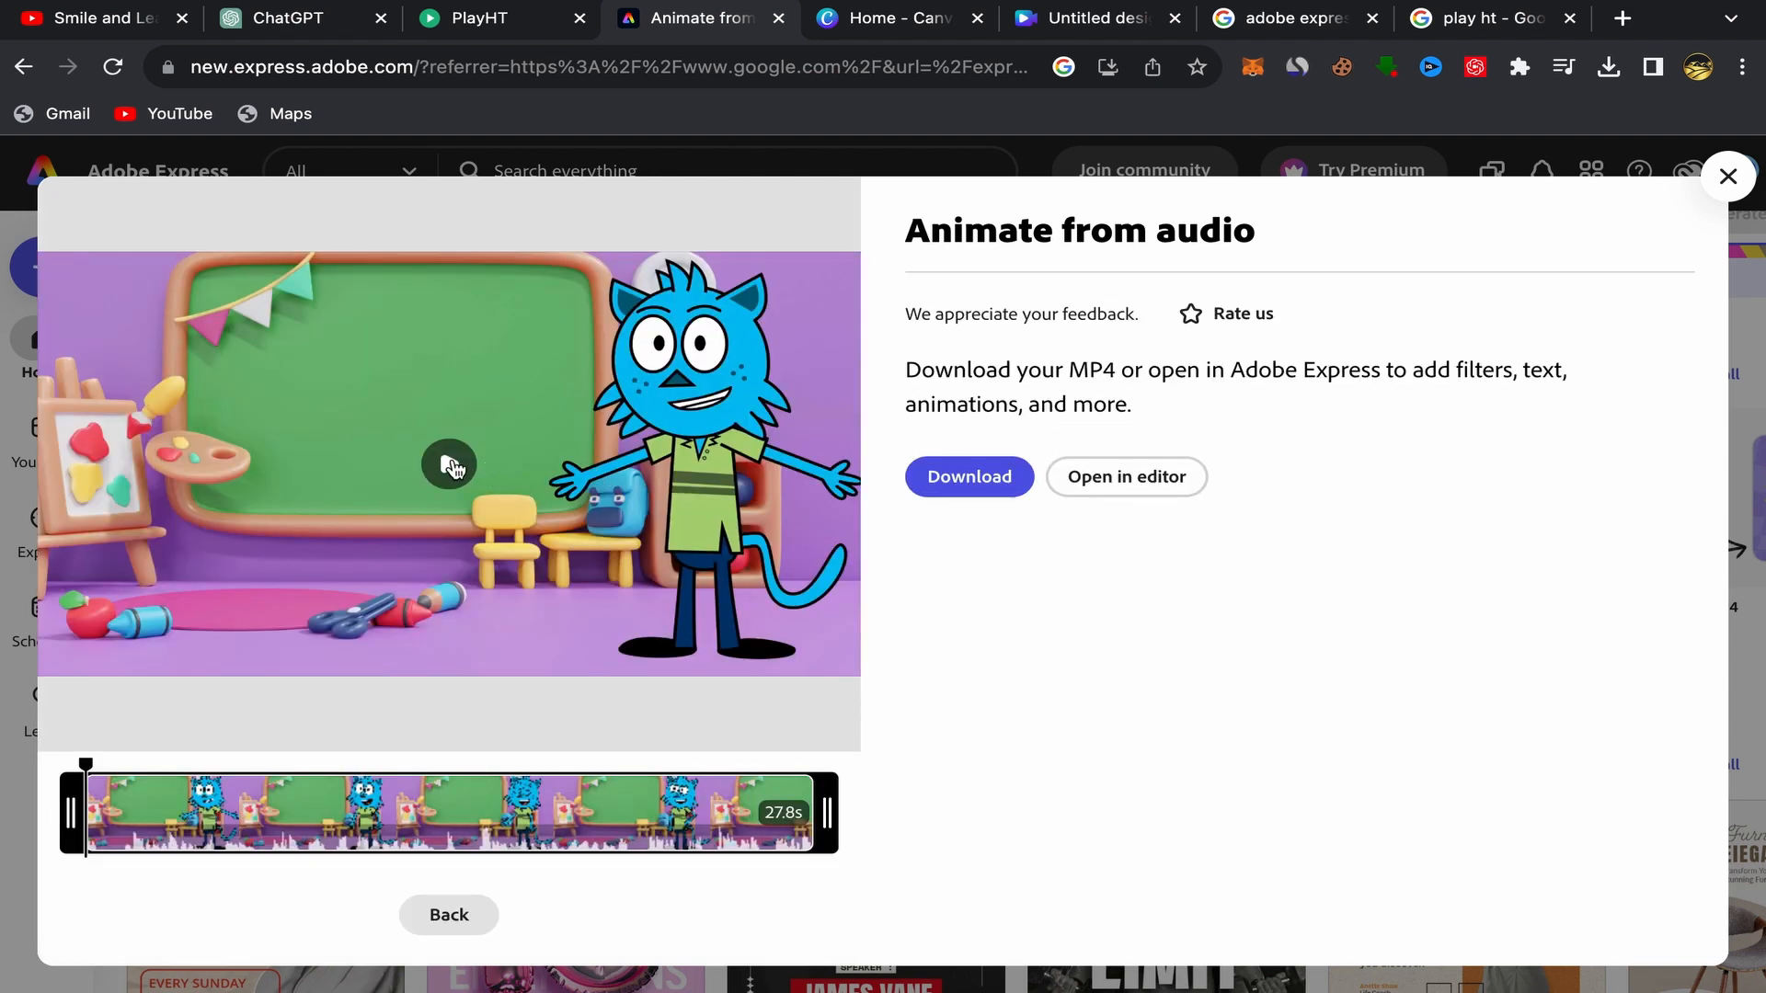
pyautogui.click(451, 469)
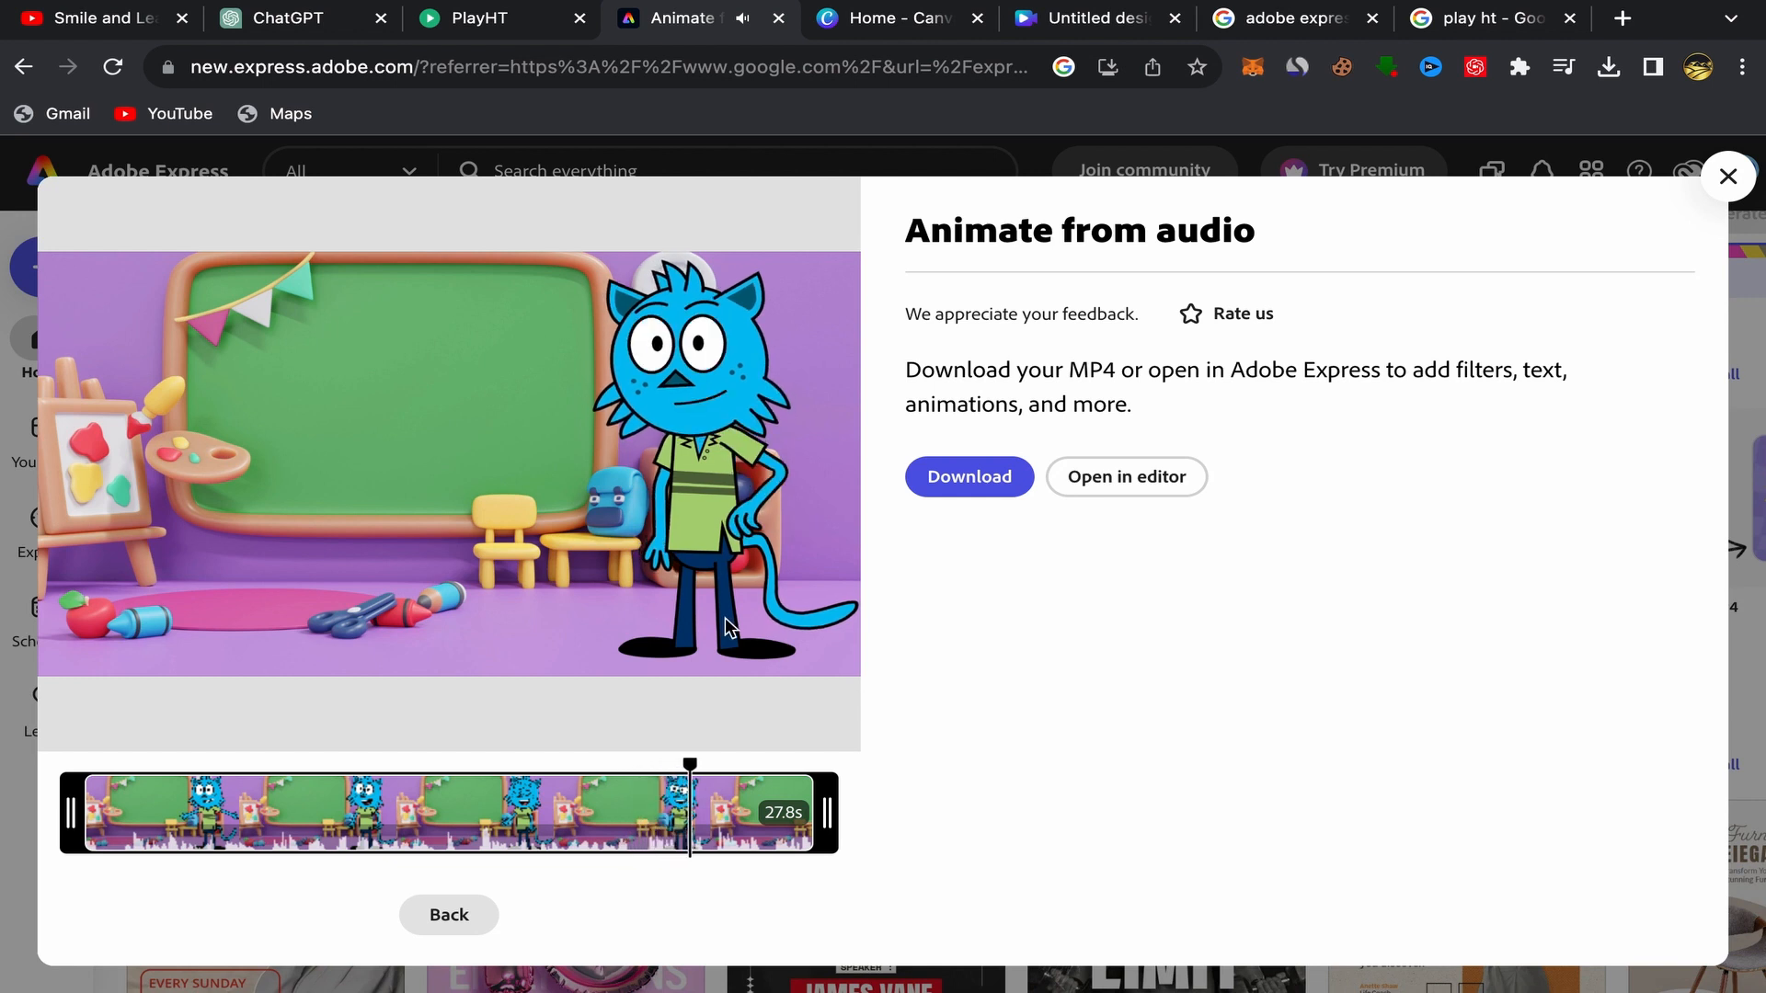
pyautogui.moveTo(464, 452)
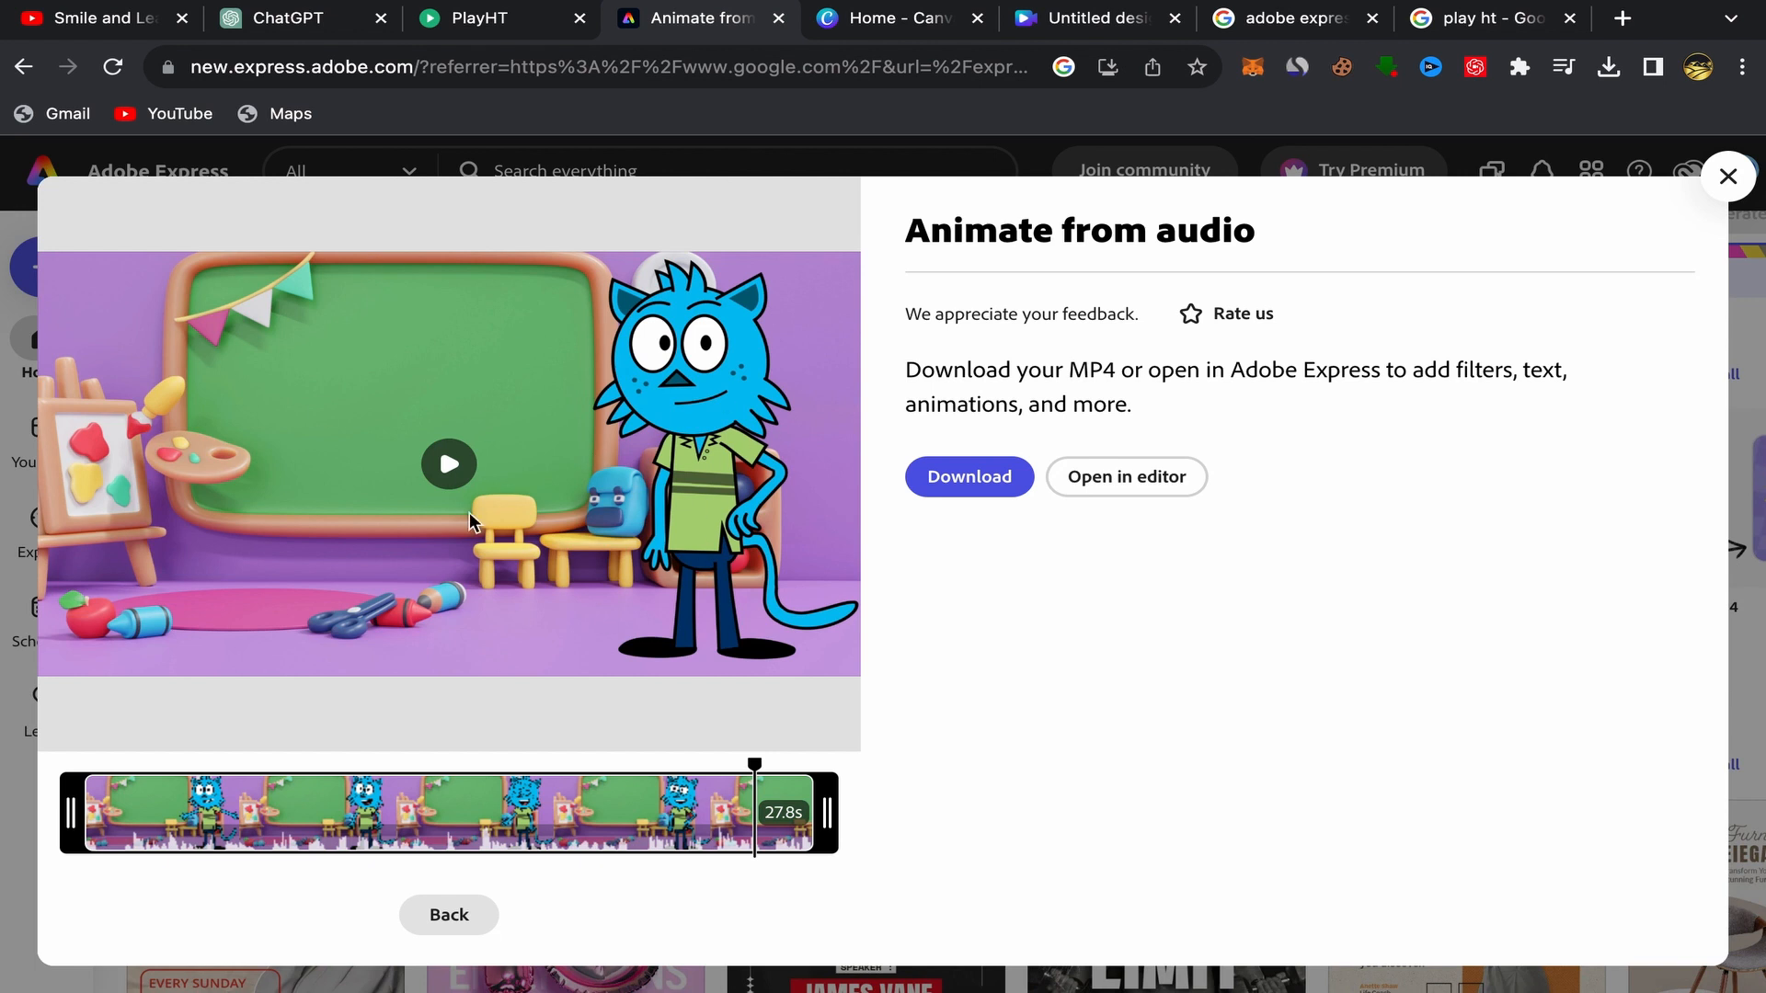
# Step: Switch to YouTube and look through the popular videos of the Smile and Learn - English channel
pyautogui.click(124, 25)
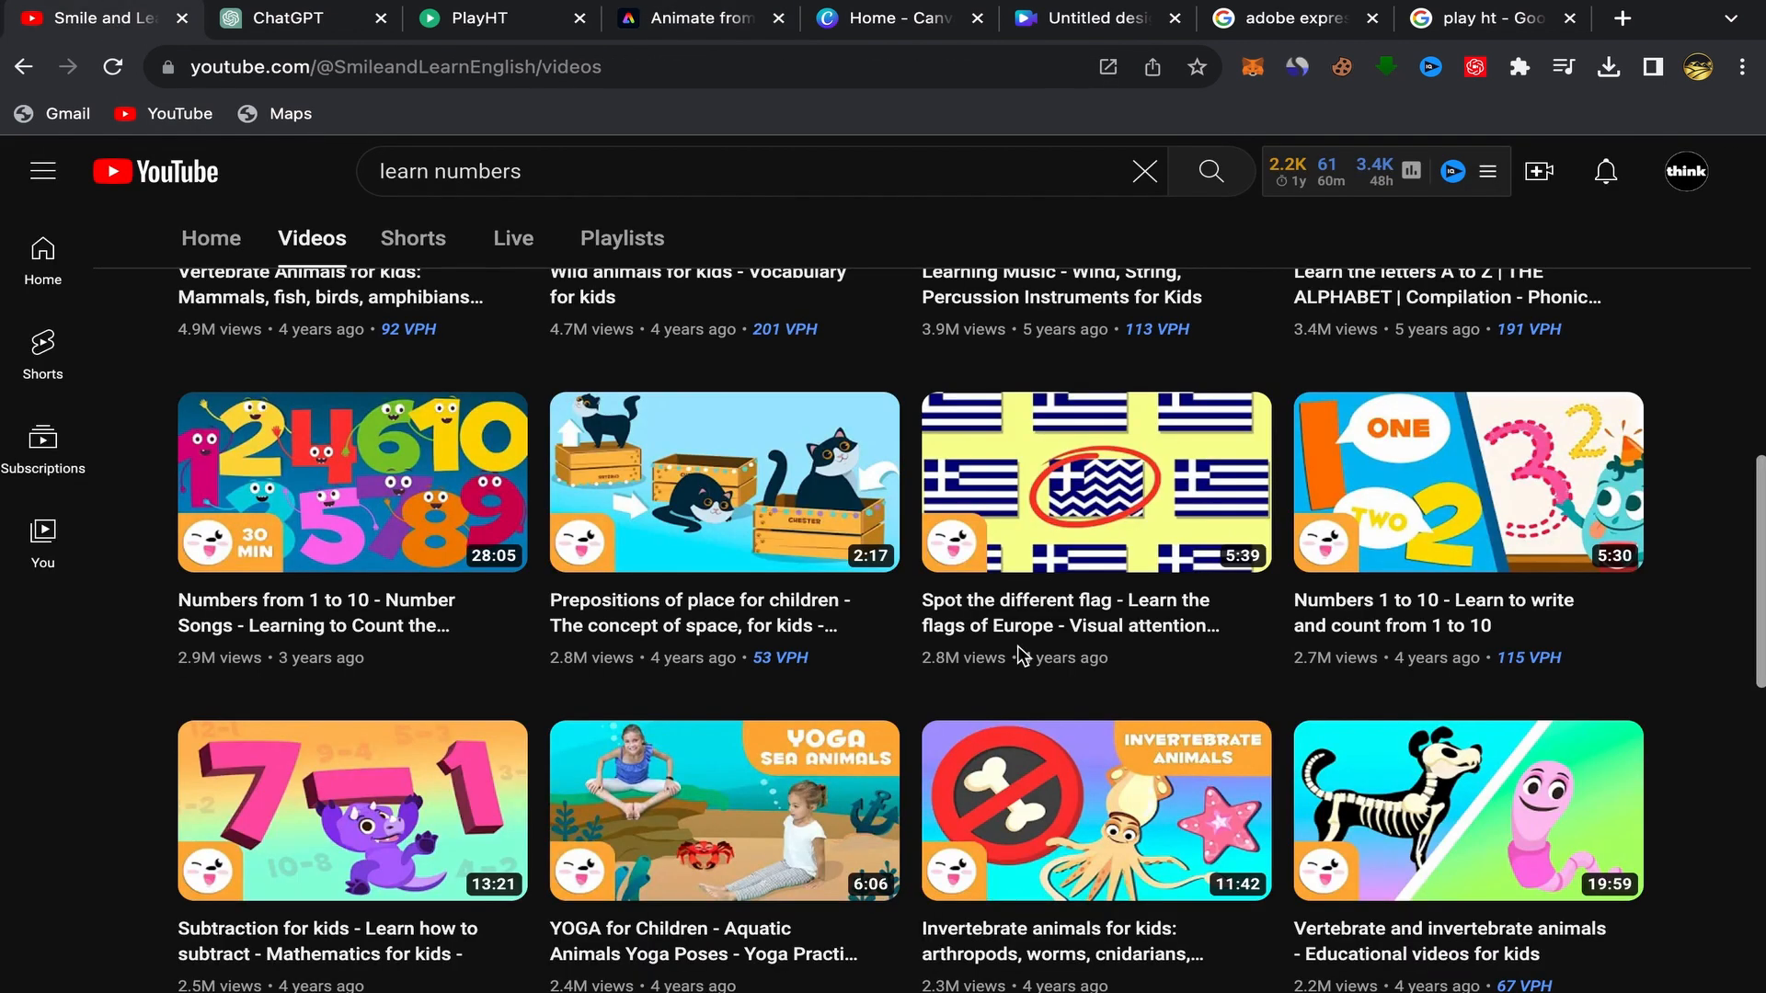
pyautogui.scroll(-2, 548, 432)
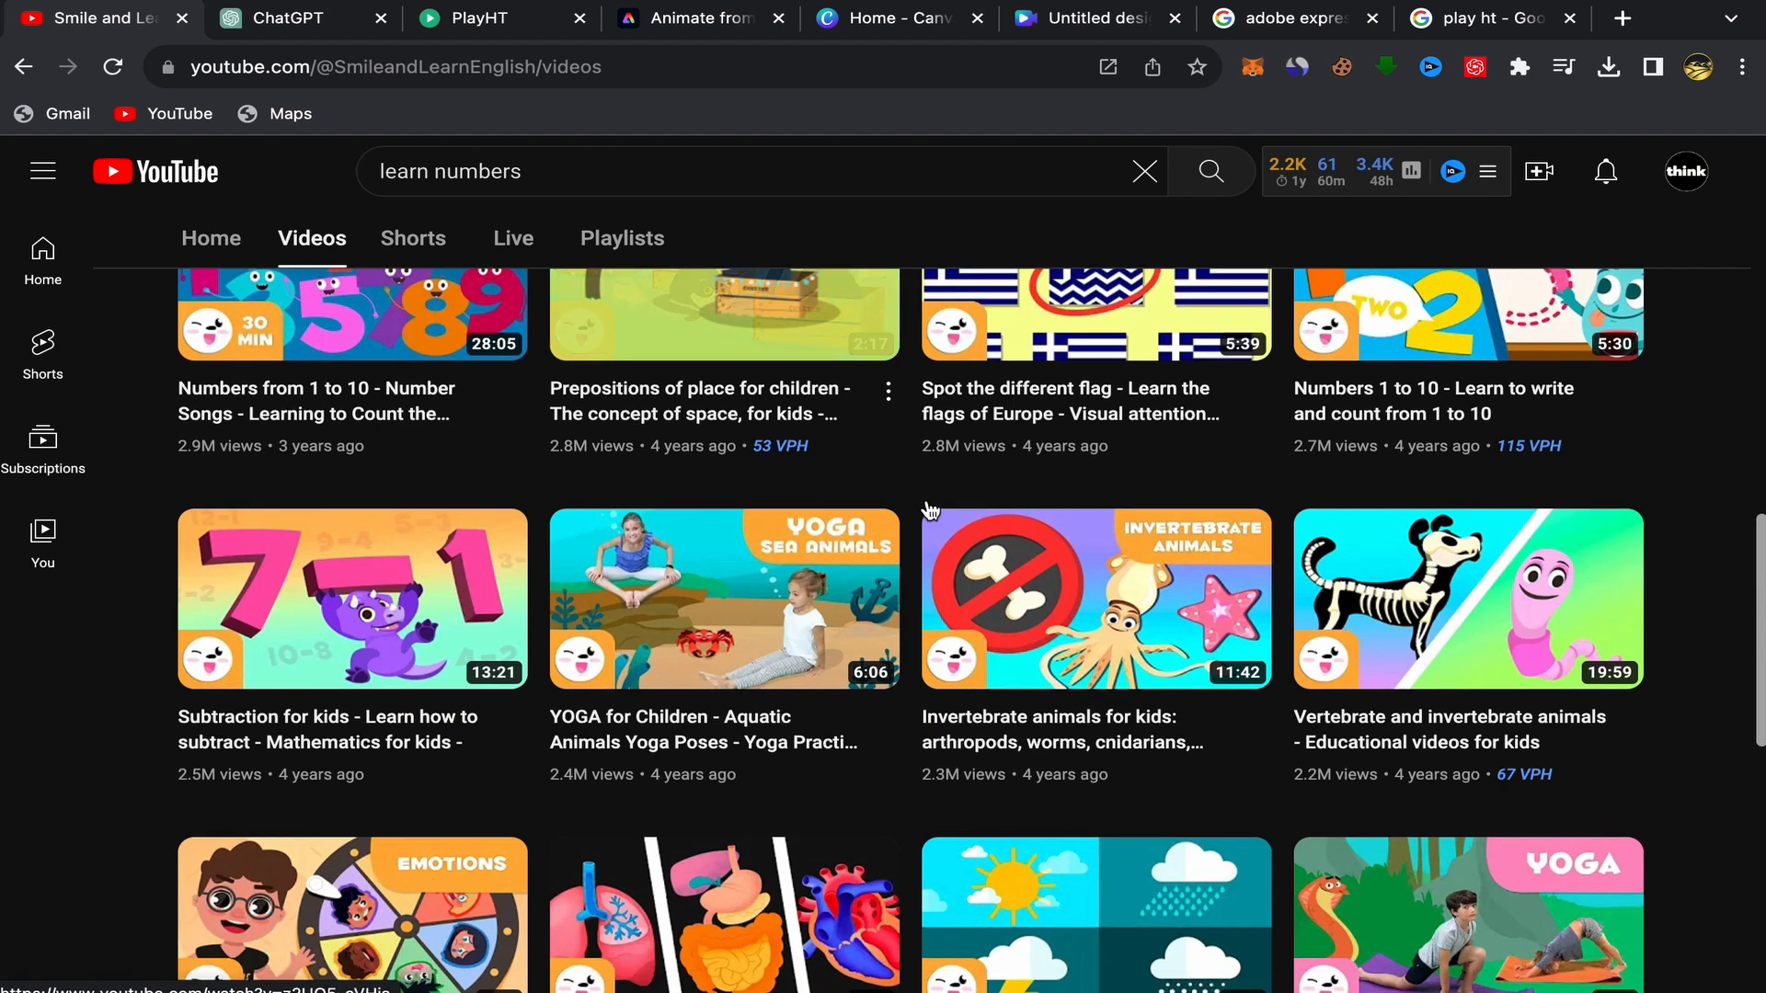
pyautogui.scroll(4, 679, 478)
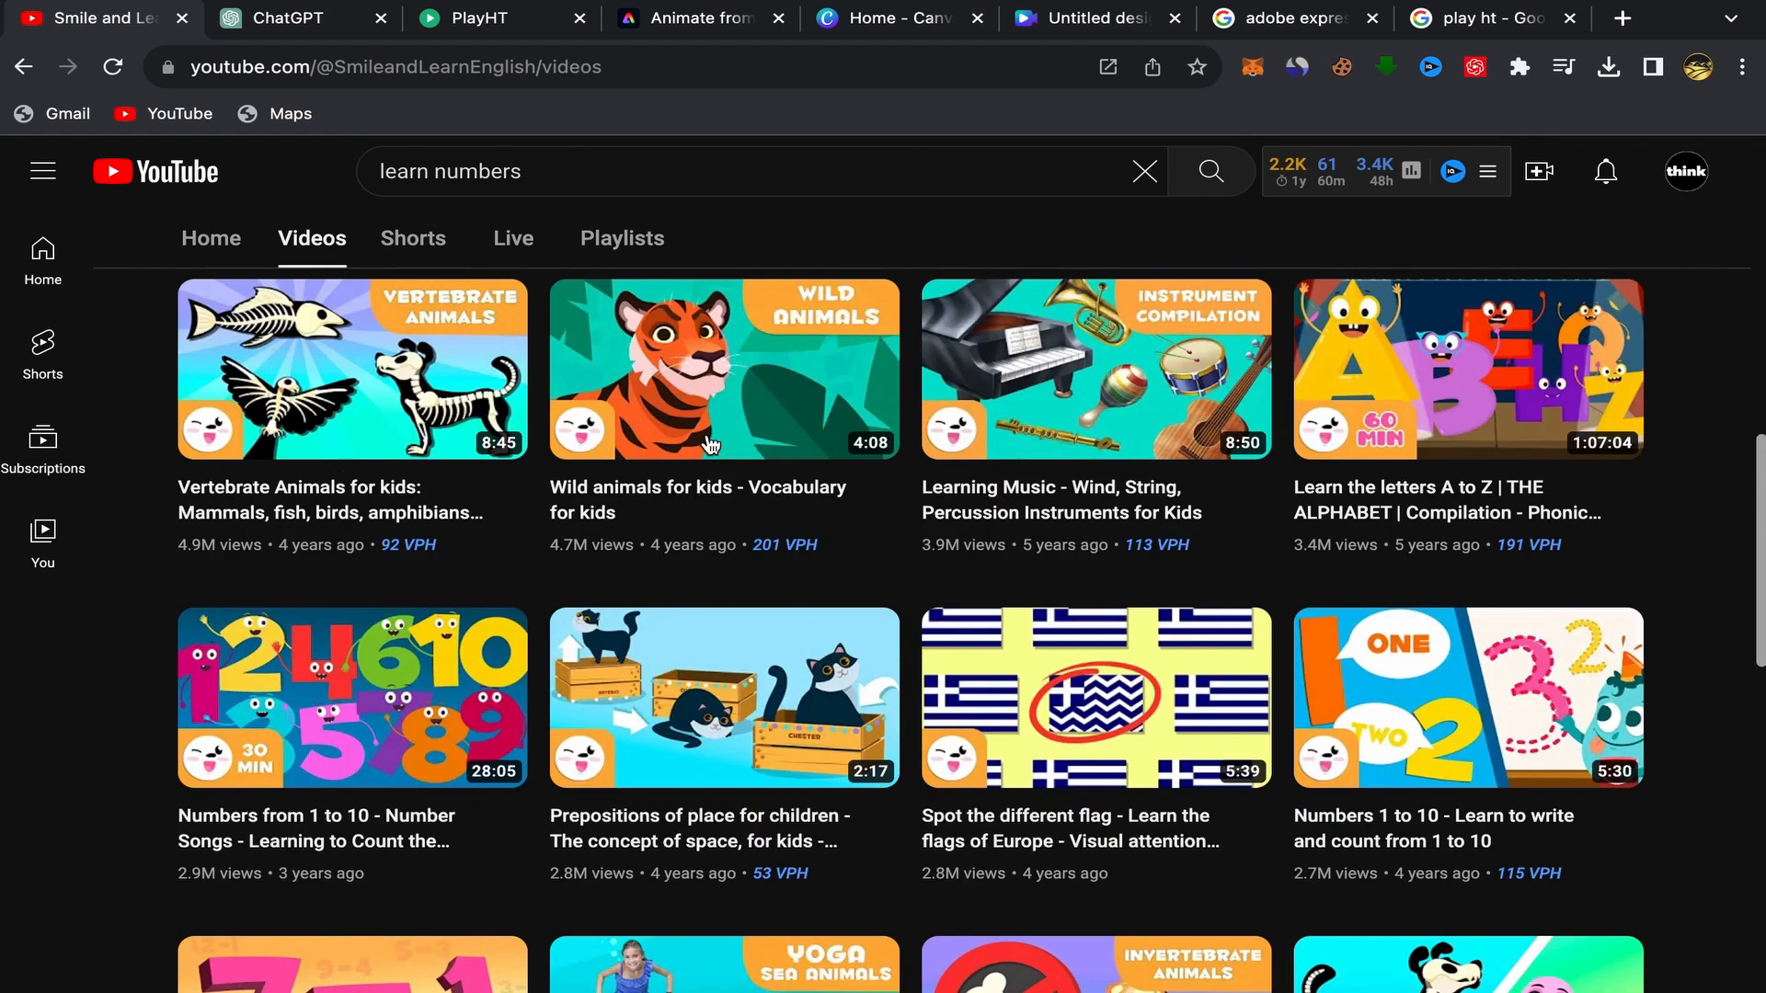
pyautogui.scroll(5, 898, 407)
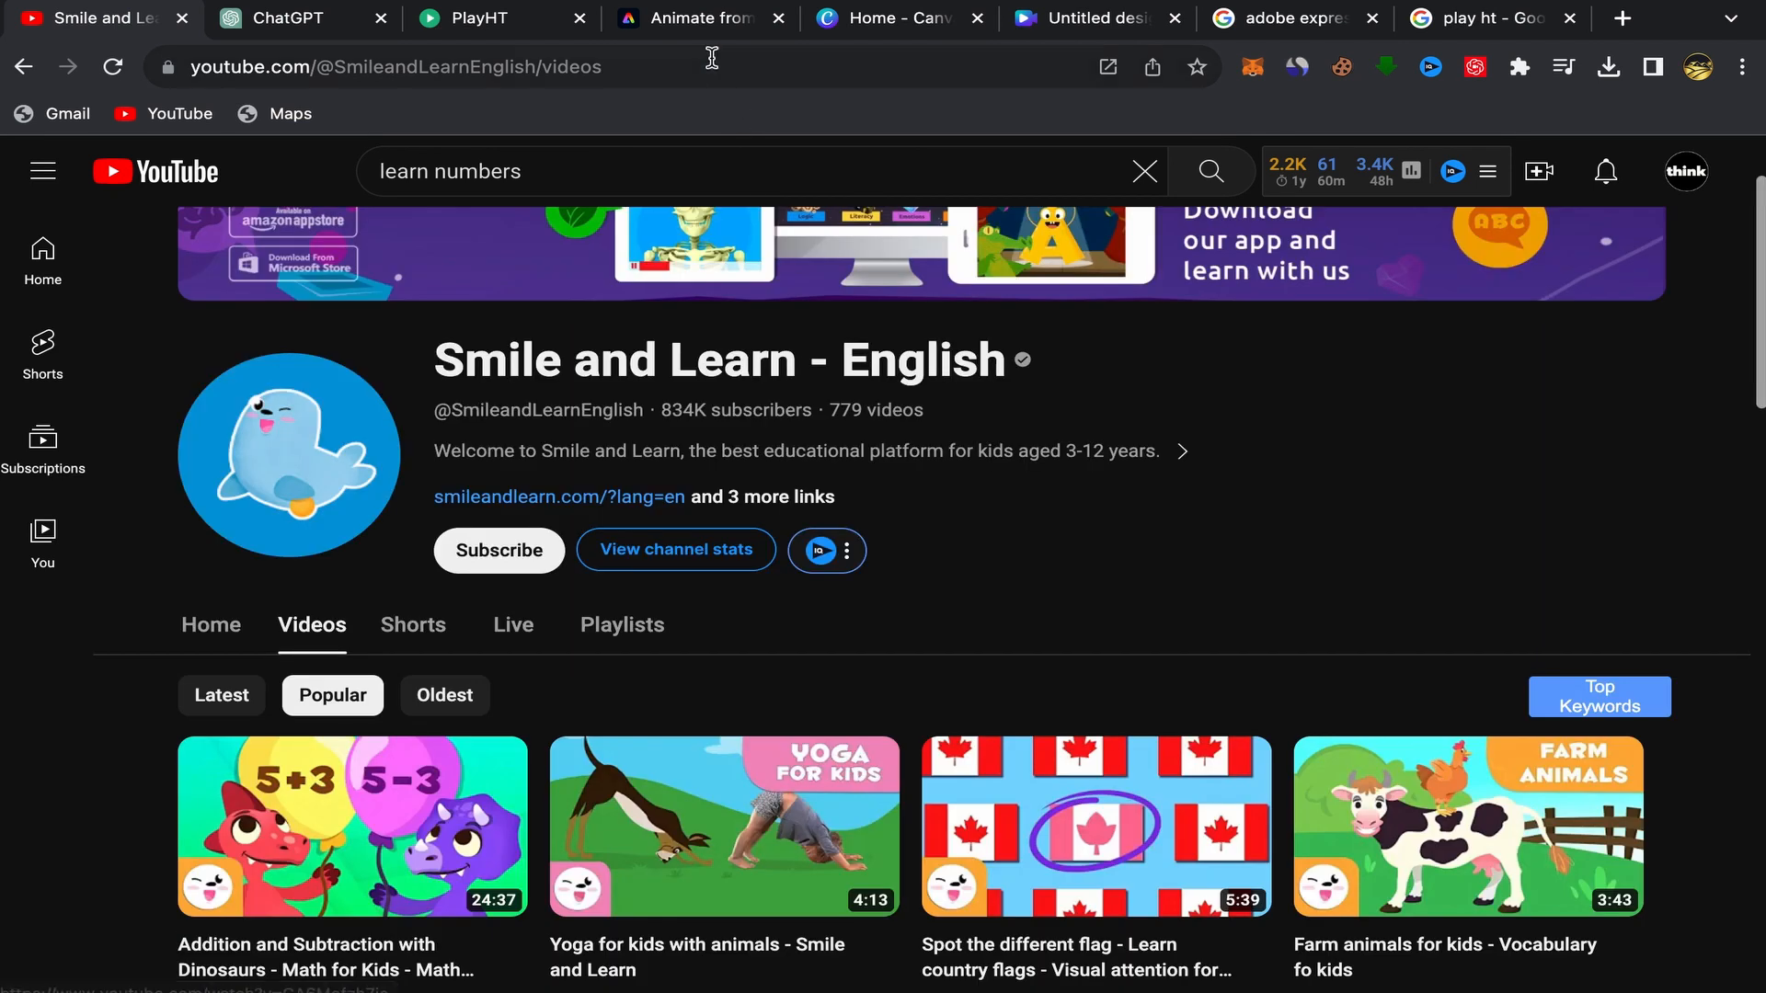
# Step: Return to Adobe Express and download the animated character video as an MP4
pyautogui.click(707, 31)
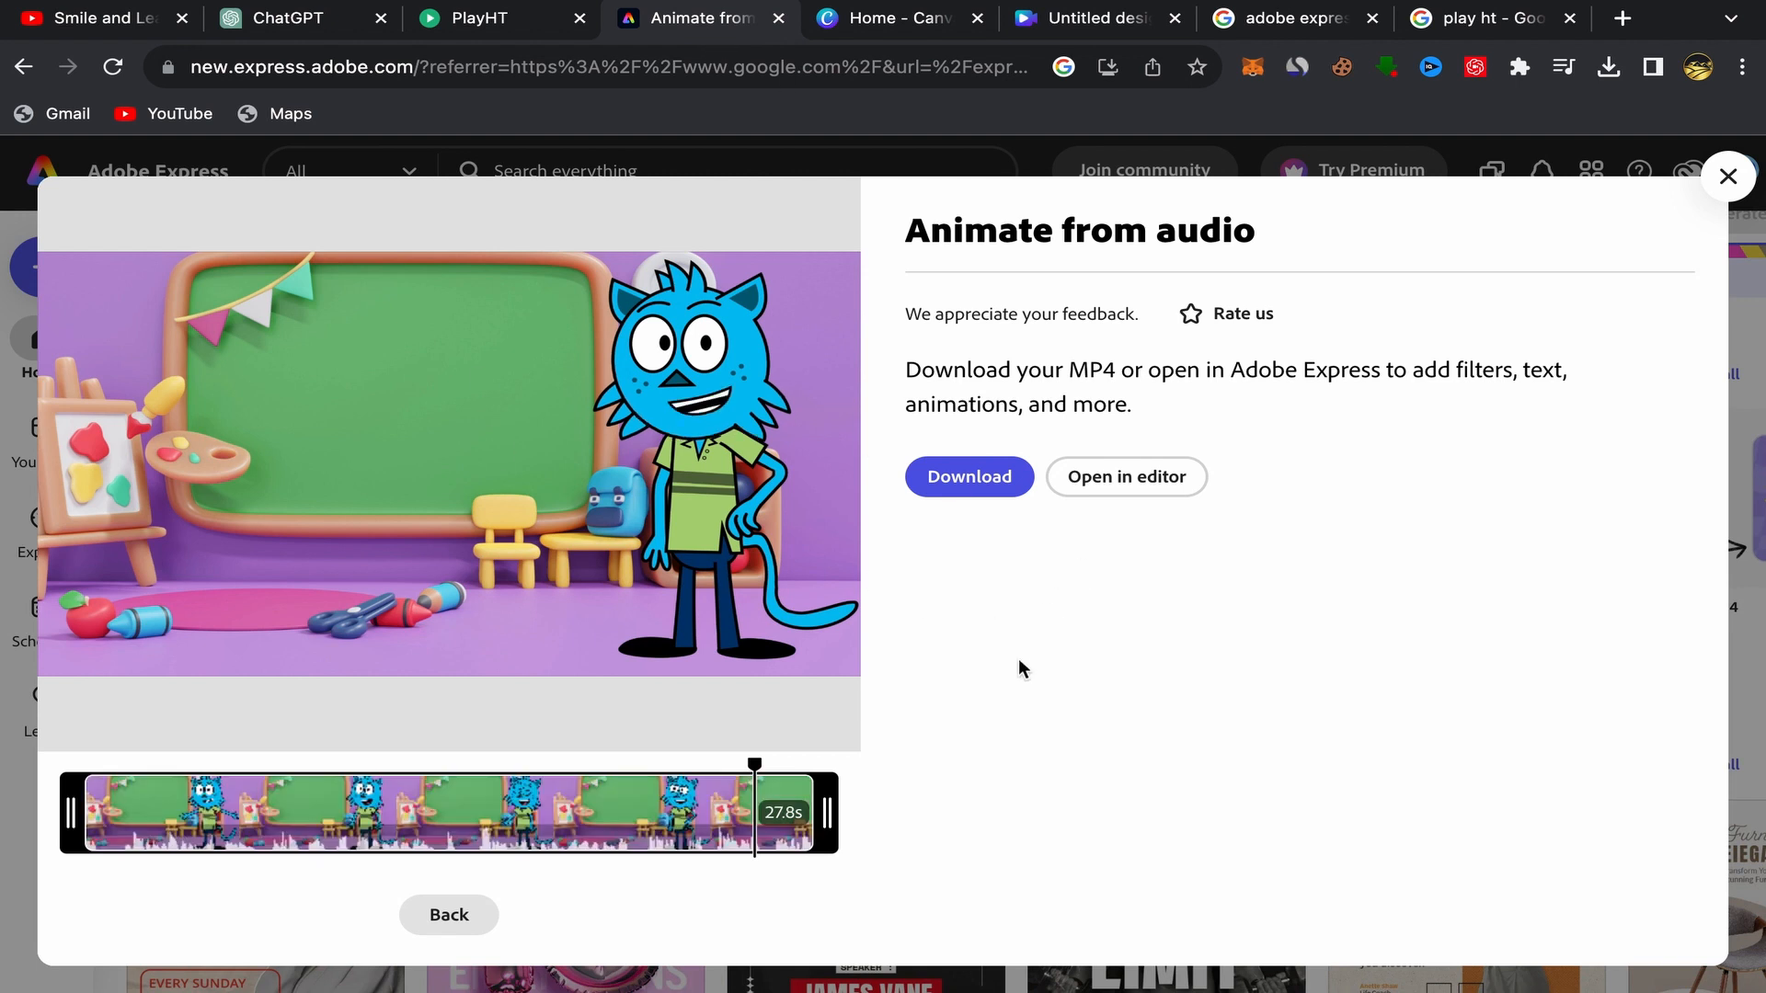
pyautogui.click(994, 478)
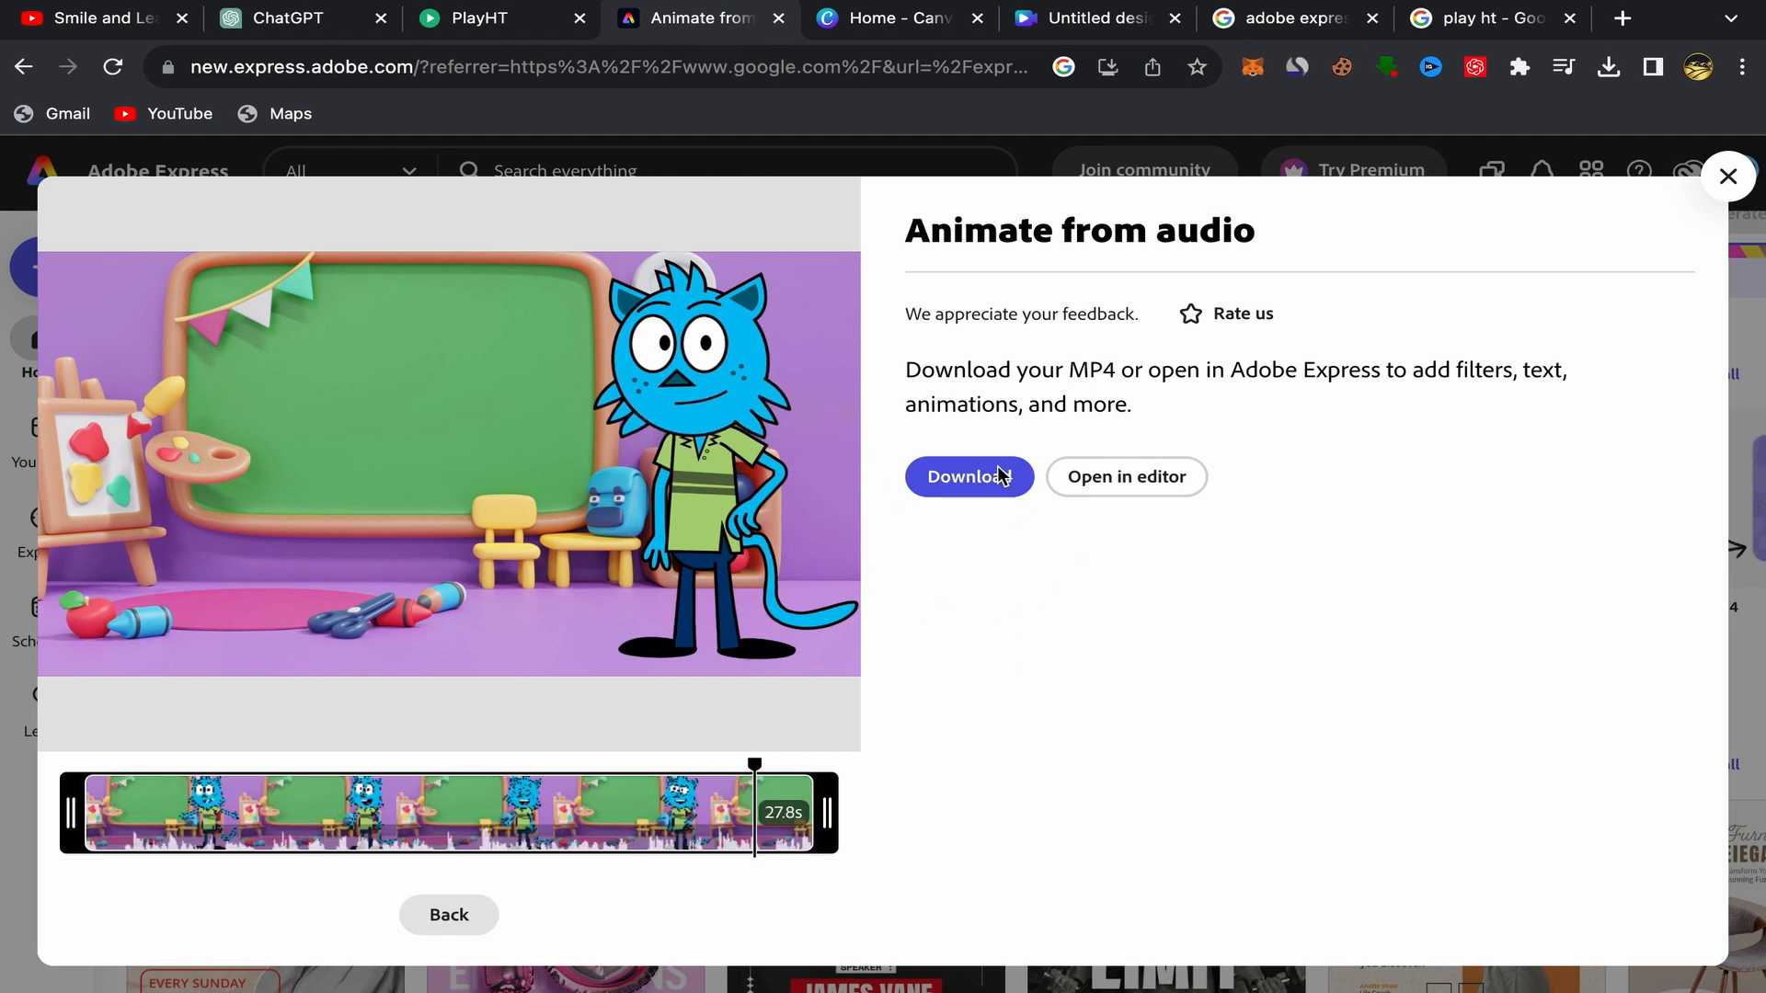